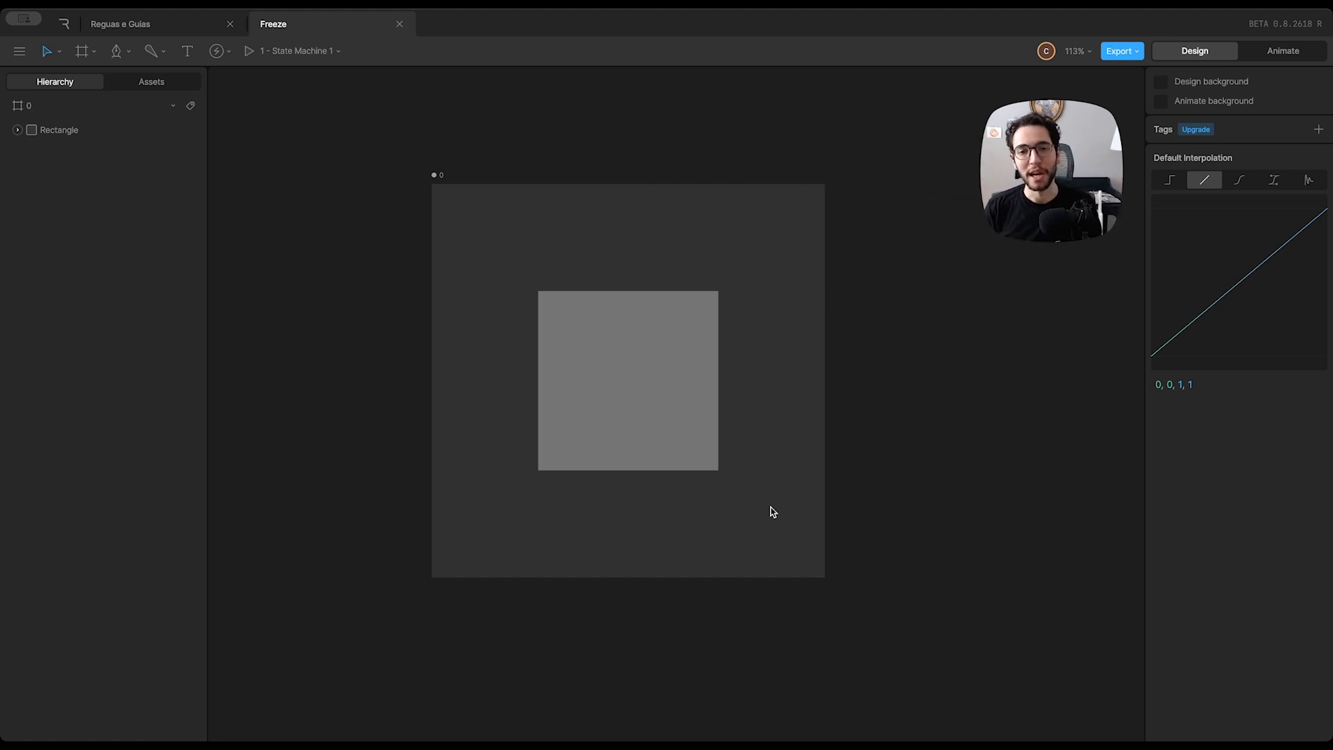
Step: Select the rectangle and transform it freehand to Y 214, a scale of about 245% by 48%, and a rotation of about 74°
{"action": "left_click", "coordinate": [650, 429]}
{"action": "left_click_drag", "start_coordinate": [810, 452], "coordinate": [783, 461]}
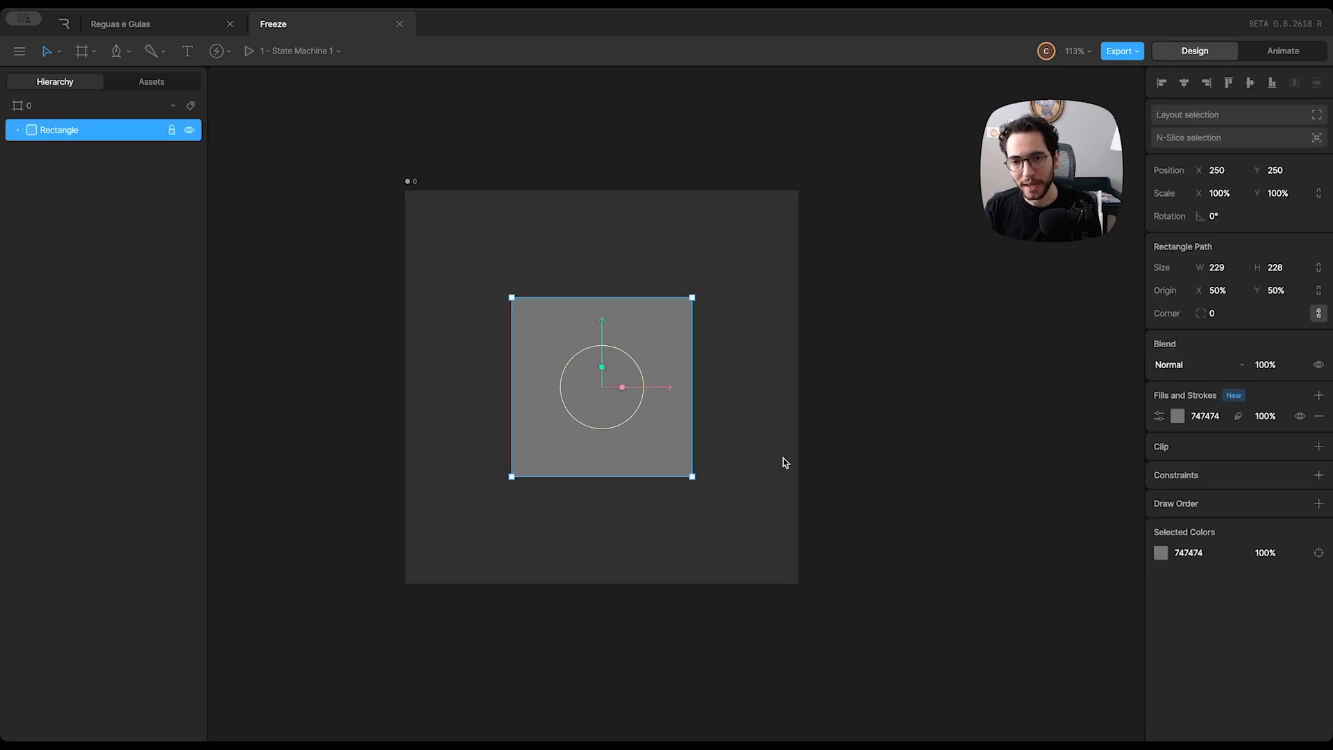
{"action": "left_click_drag", "start_coordinate": [657, 388], "coordinate": [682, 388]}
{"action": "key", "text": "ctrl+z"}
{"action": "left_click_drag", "start_coordinate": [603, 333], "coordinate": [609, 304]}
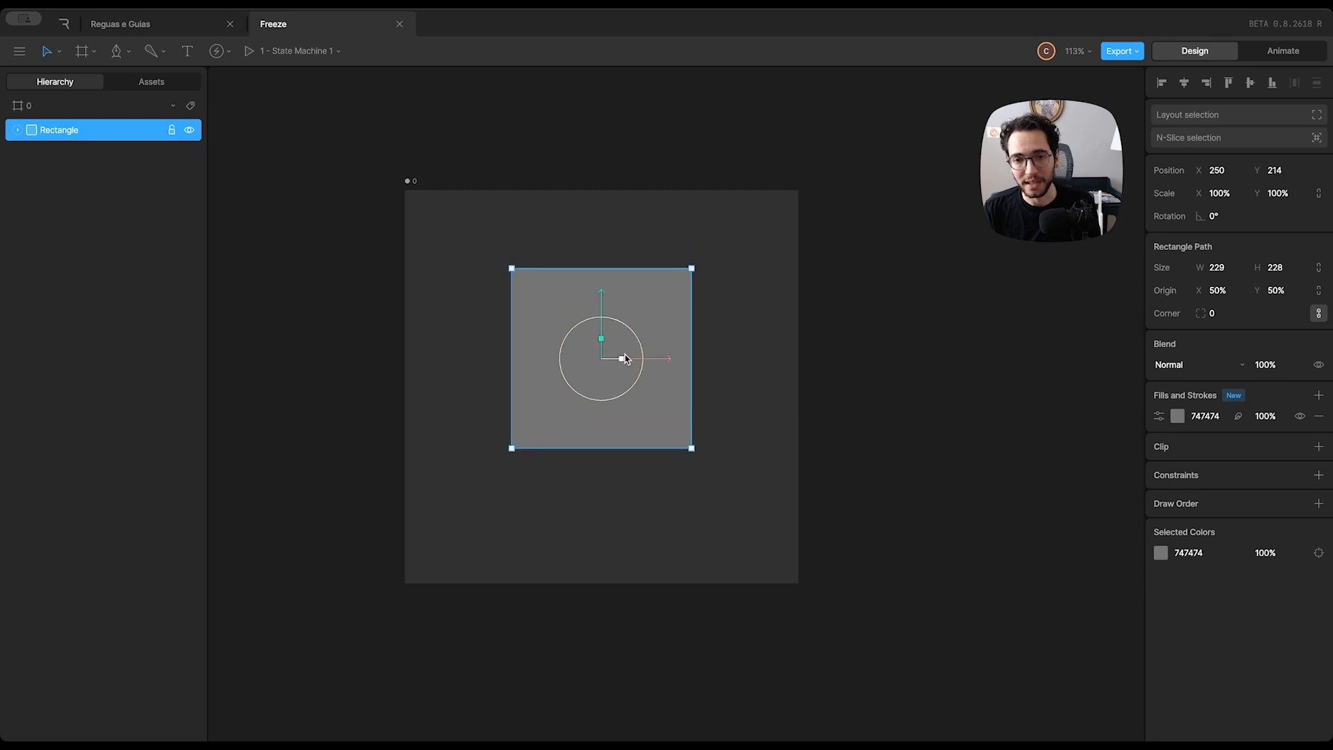
{"action": "left_click_drag", "start_coordinate": [623, 358], "coordinate": [715, 361]}
{"action": "left_click_drag", "start_coordinate": [602, 339], "coordinate": [649, 385]}
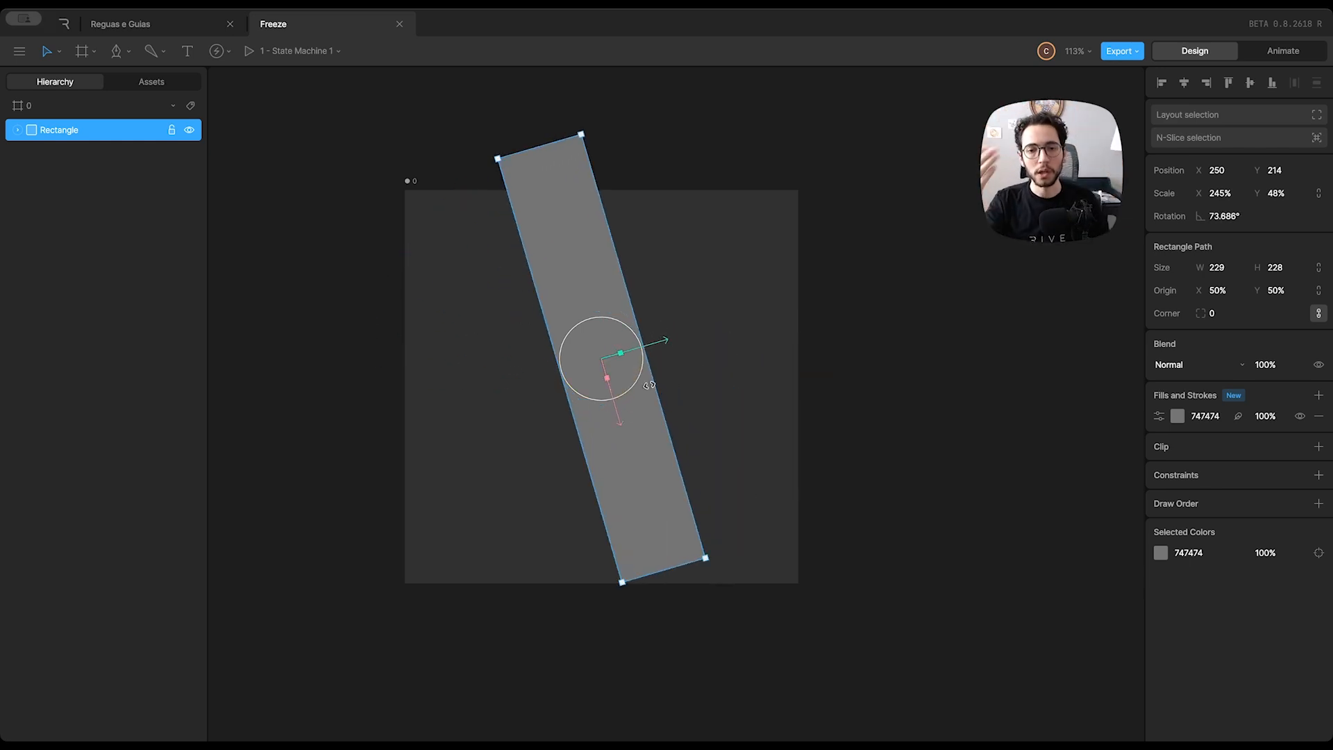
Step: Undo the rectangle's rotation, scaling and vertical move
{"action": "key", "text": "ctrl+z"}
{"action": "key", "text": "ctrl+z"}
{"action": "key", "text": "ctrl+z"}
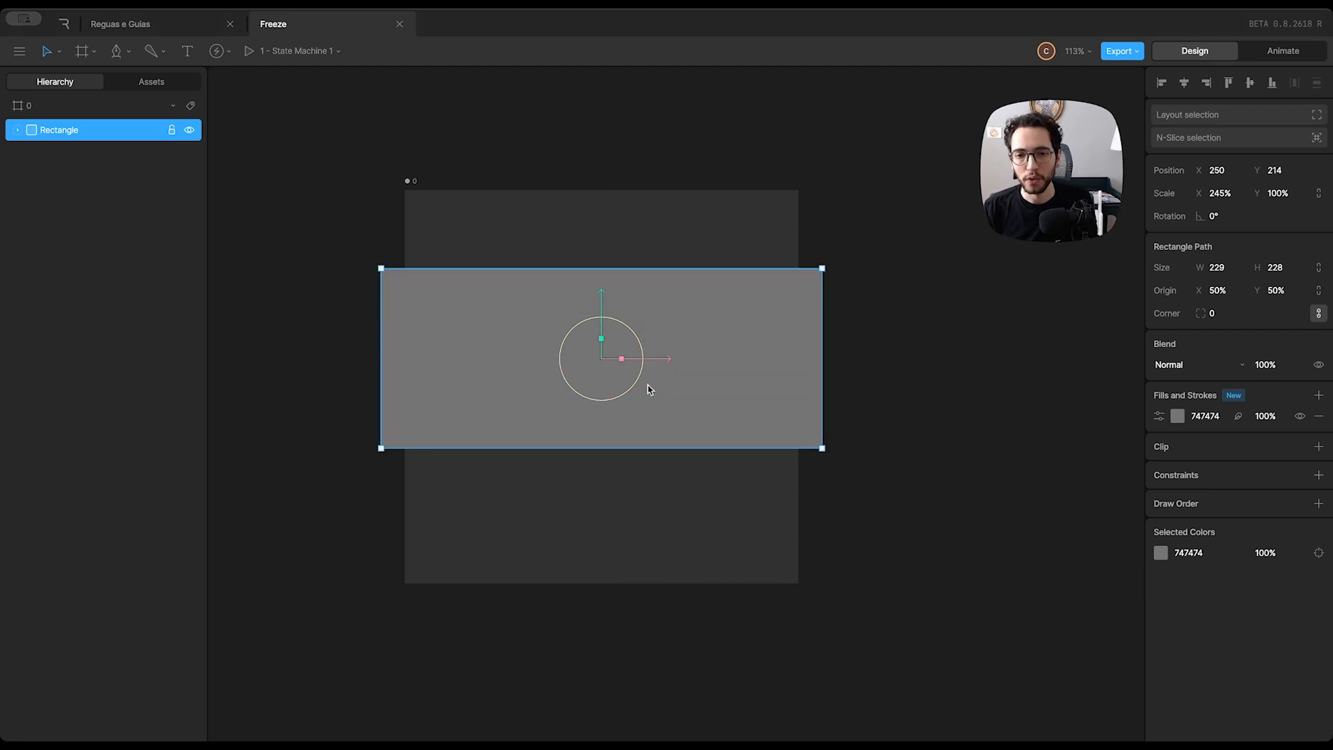
{"action": "key", "text": "ctrl+z"}
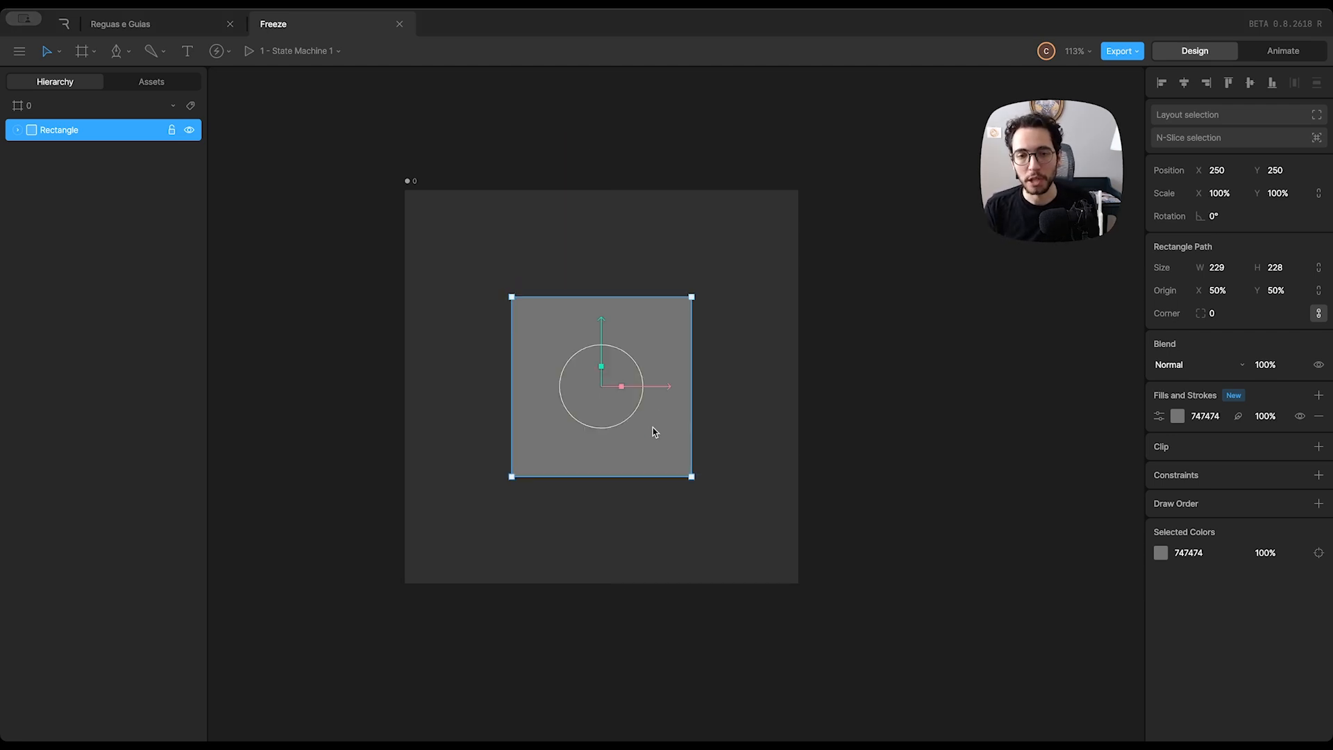
Step: Set the rectangle path's origin to X 0% and Y 0%
{"action": "left_click_drag", "start_coordinate": [753, 410], "coordinate": [752, 392]}
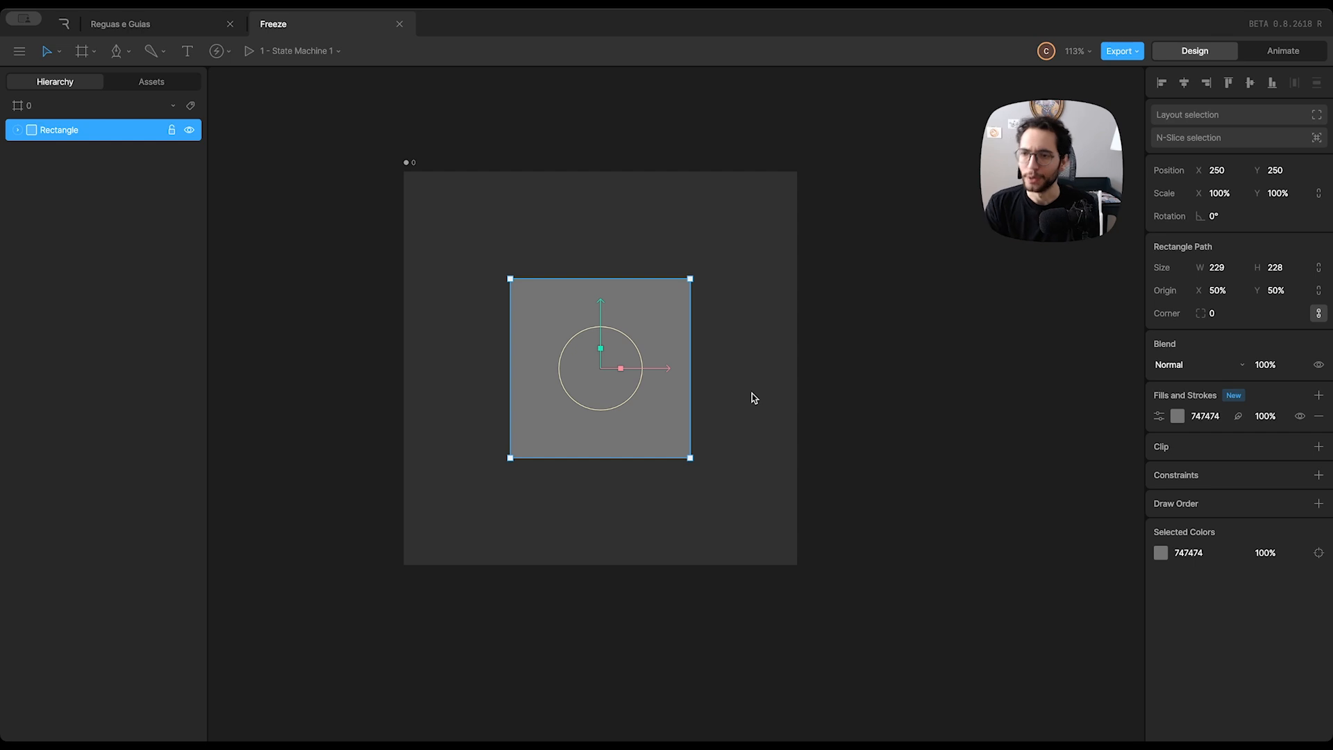
{"action": "left_click", "coordinate": [1212, 290]}
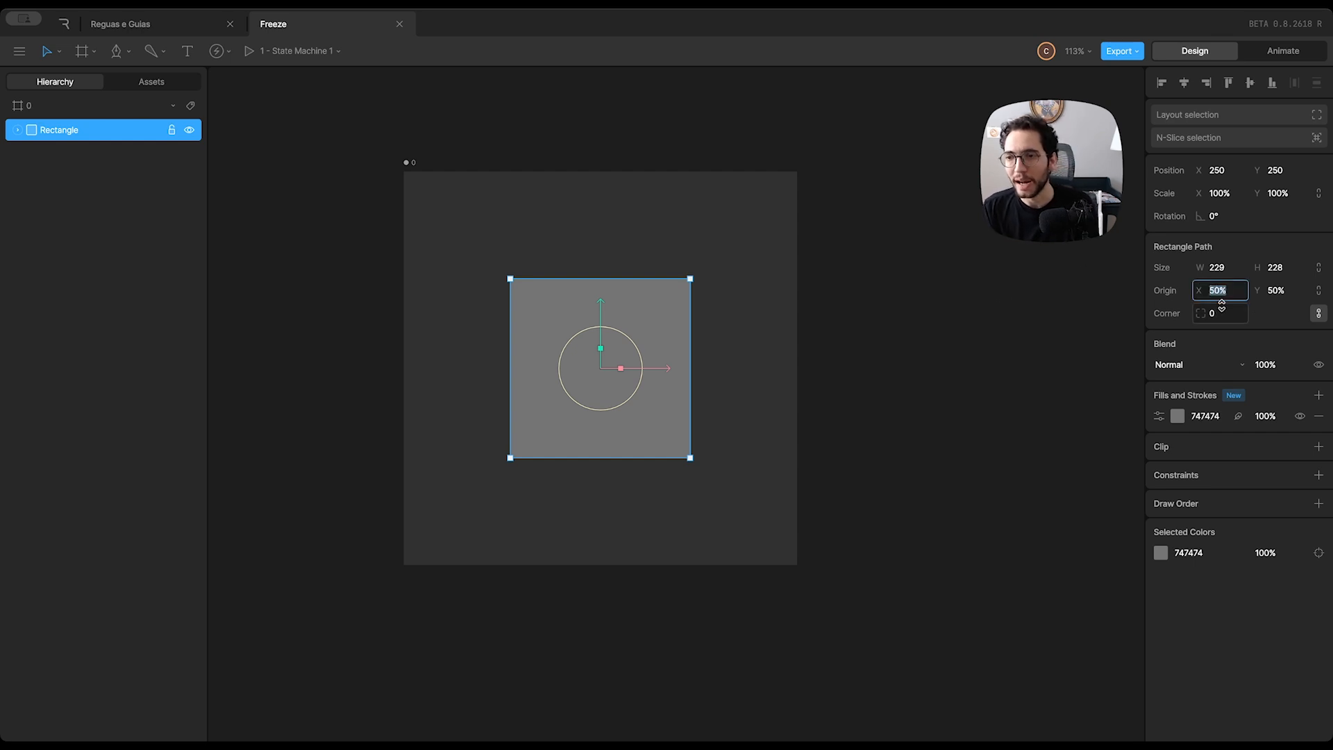
{"action": "type", "text": "0"}
{"action": "key", "text": "Tab"}
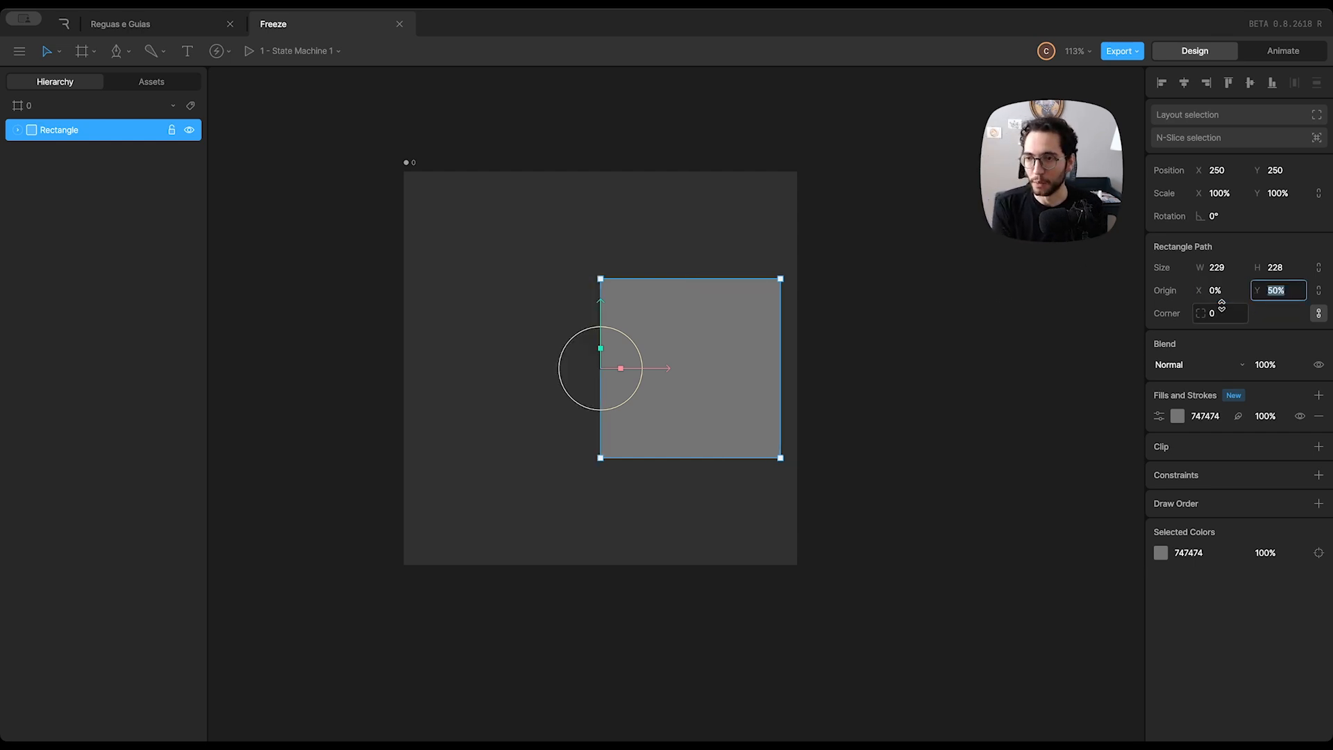
{"action": "type", "text": "0"}
{"action": "key", "text": "Tab"}
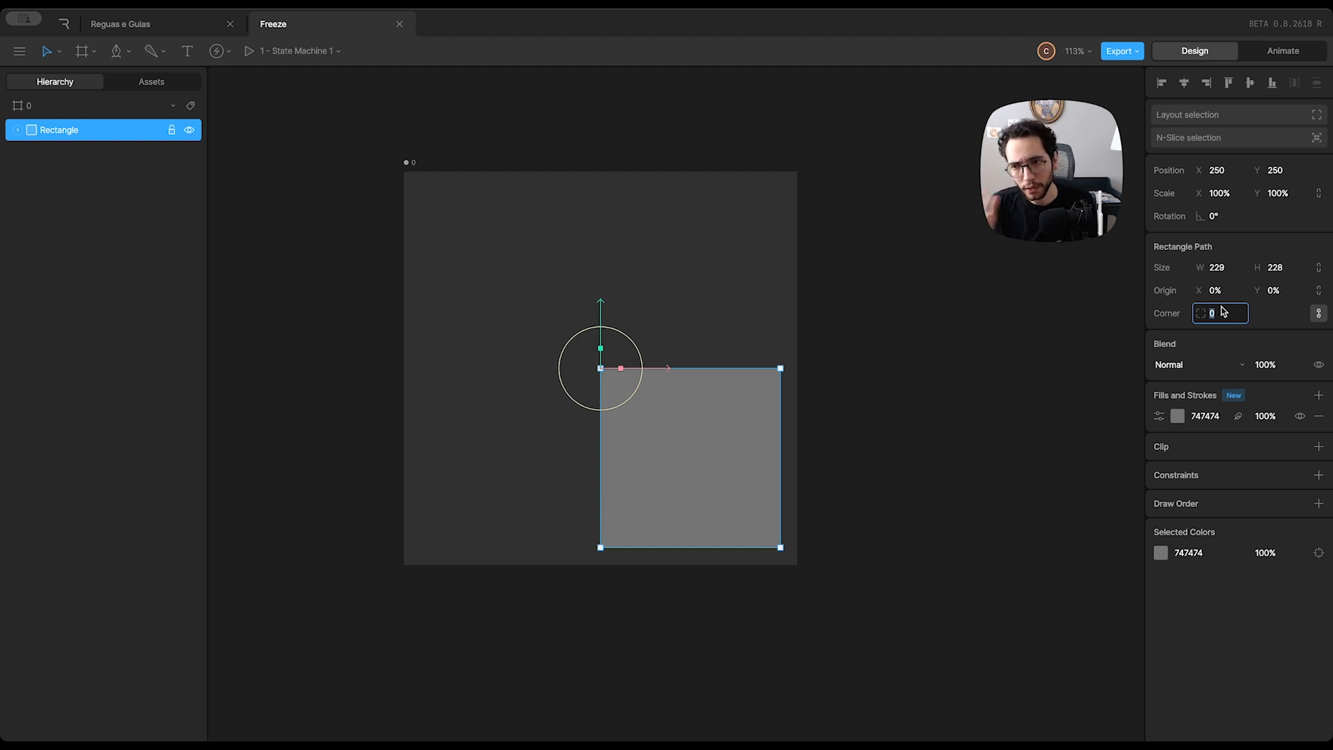
Step: Undo both origin changes on the rectangle path
{"action": "left_click", "coordinate": [928, 318]}
{"action": "key", "text": "super+z"}
{"action": "key", "text": "super+z"}
{"action": "key", "text": "super+z"}
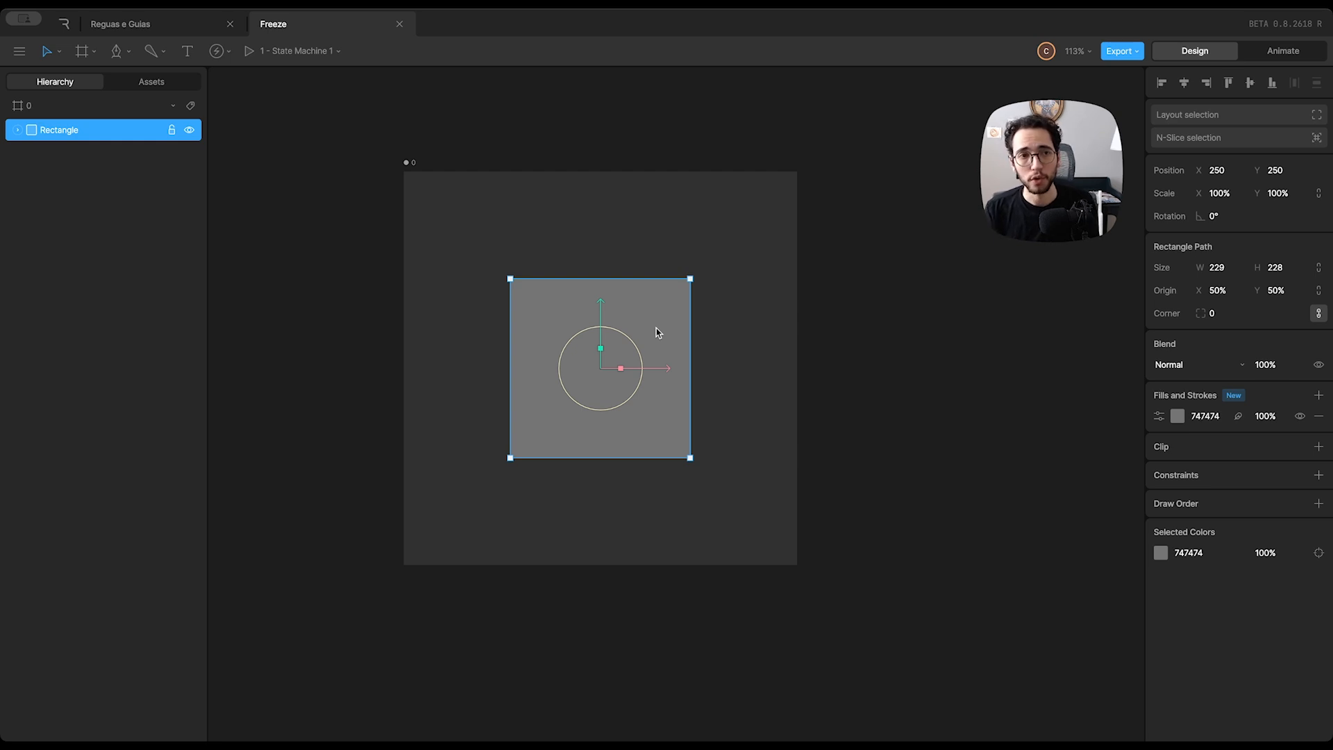
Step: Turn Freeze on and back off, keeping the rectangle selected
{"action": "left_click", "coordinate": [57, 53]}
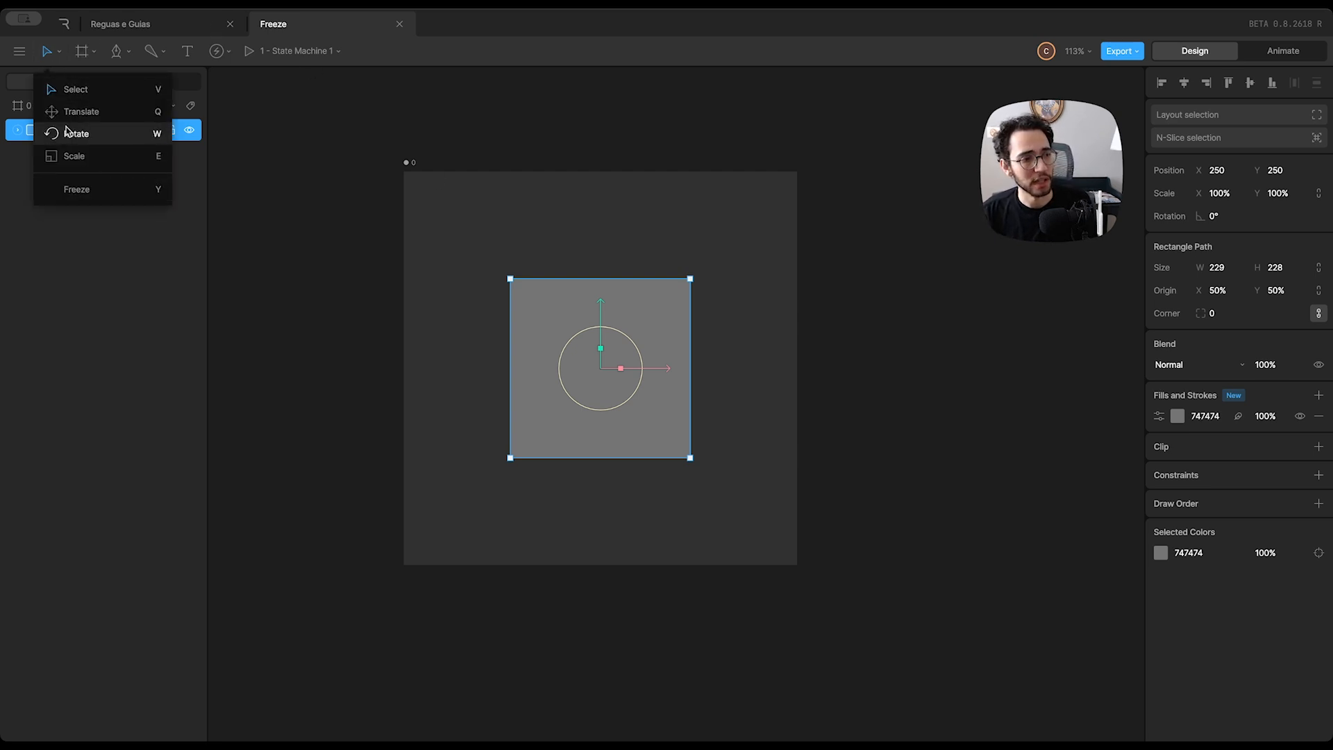
{"action": "left_click", "coordinate": [75, 195]}
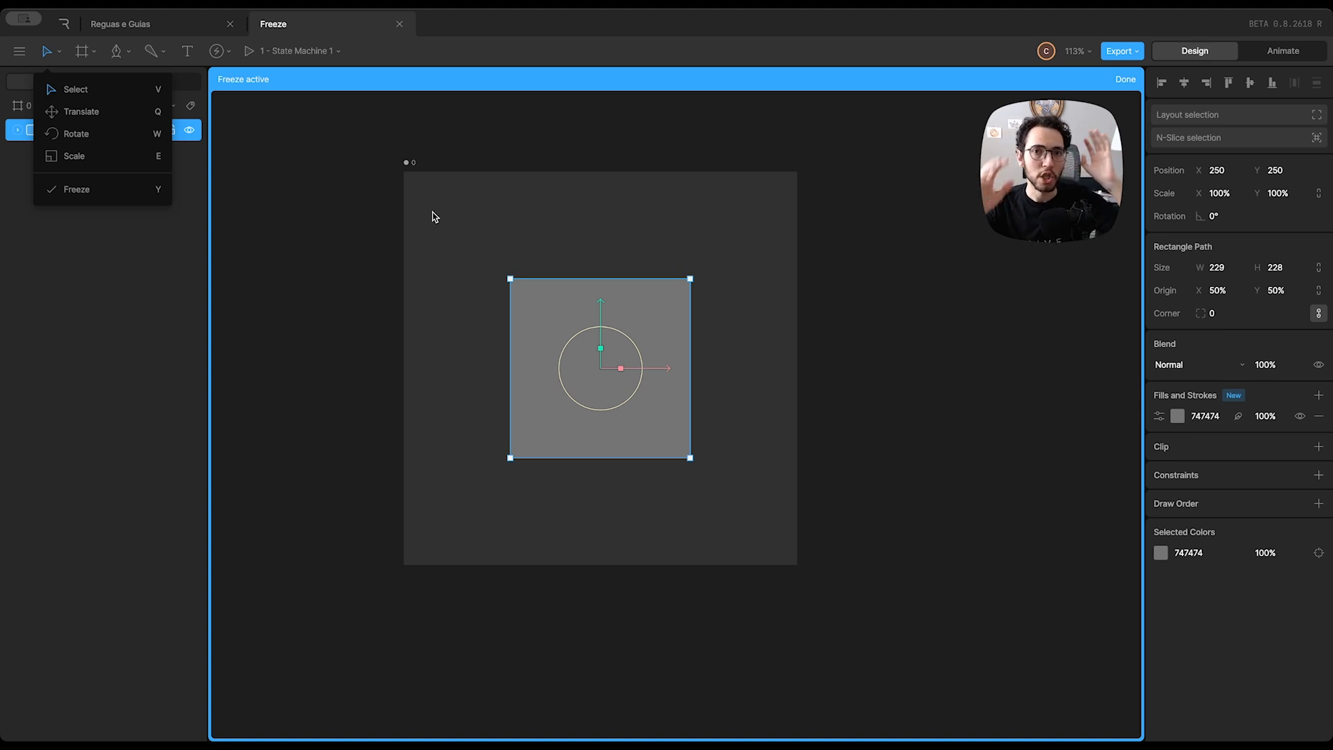
{"action": "left_click", "coordinate": [119, 194]}
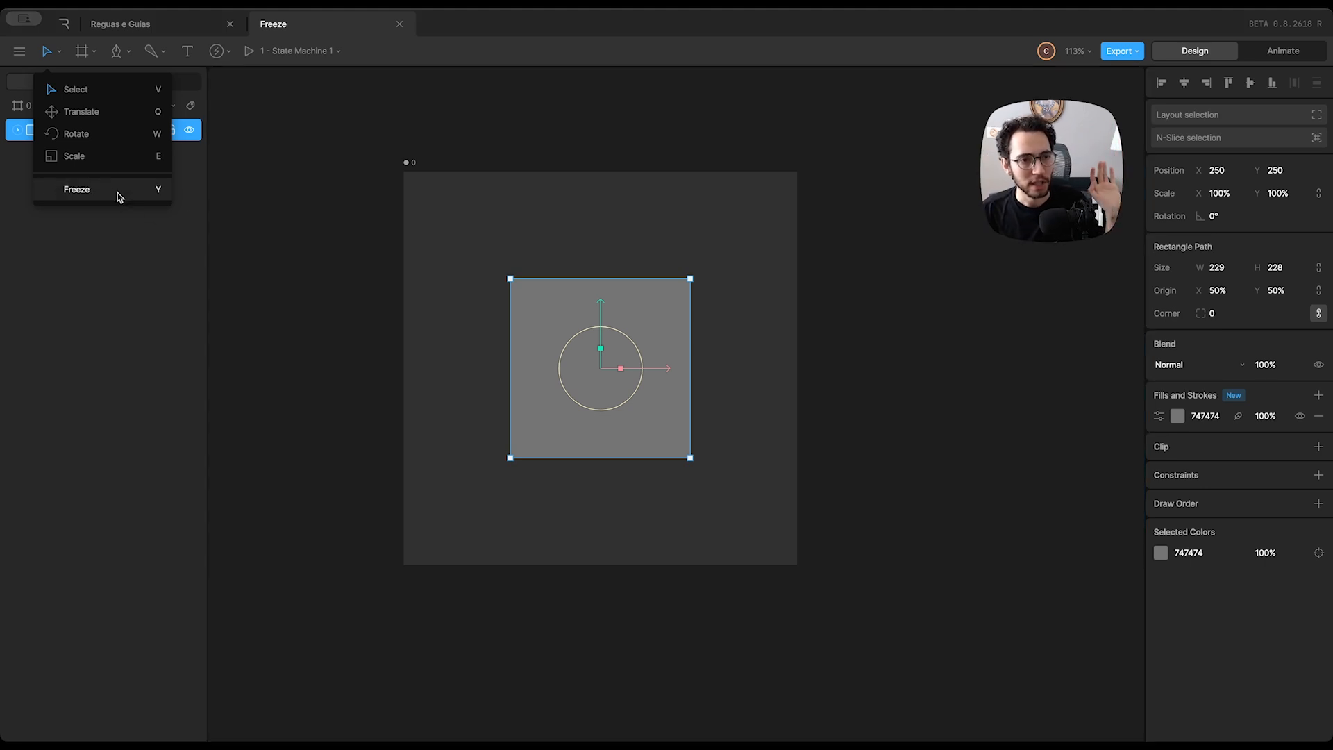
{"action": "left_click", "coordinate": [497, 264]}
{"action": "left_click", "coordinate": [528, 309]}
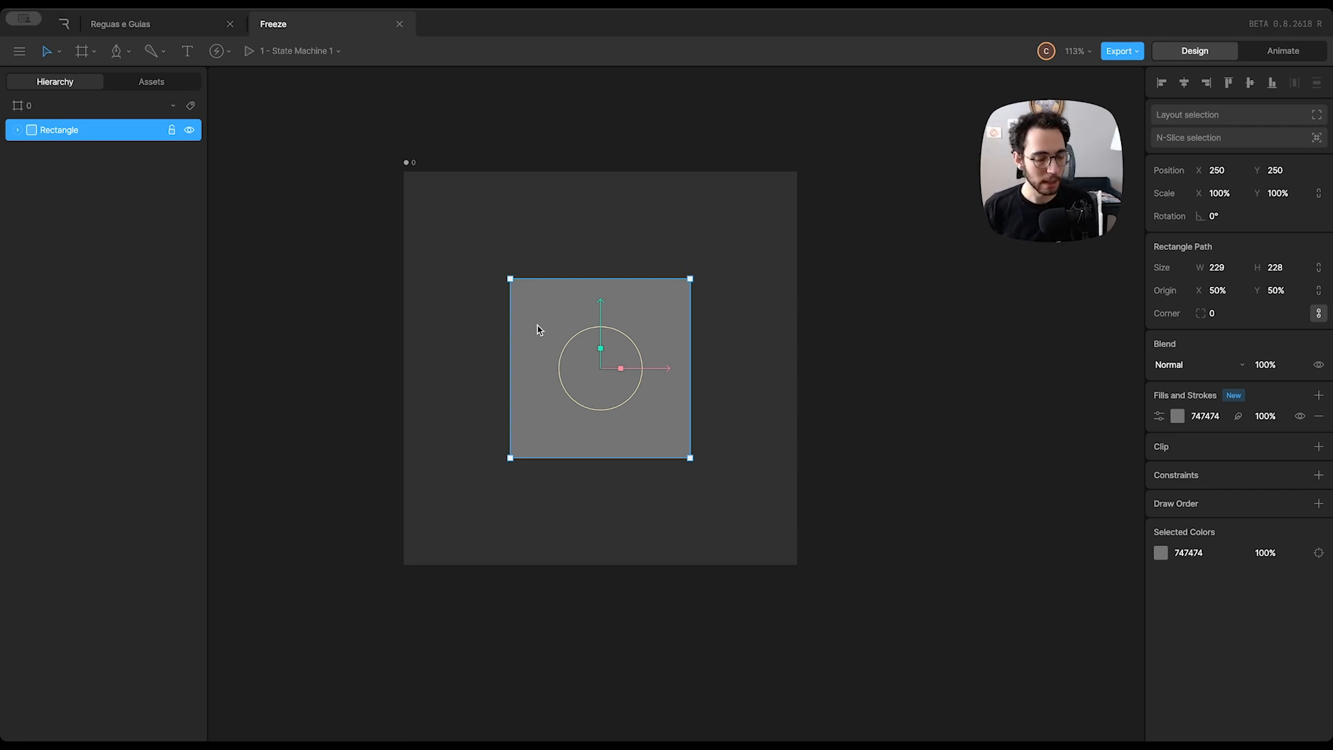
Step: With Freeze active, move the rectangle's pivot to its bottom-left corner at X 135.5, Y 364, and exit Freeze
{"action": "key", "text": "y"}
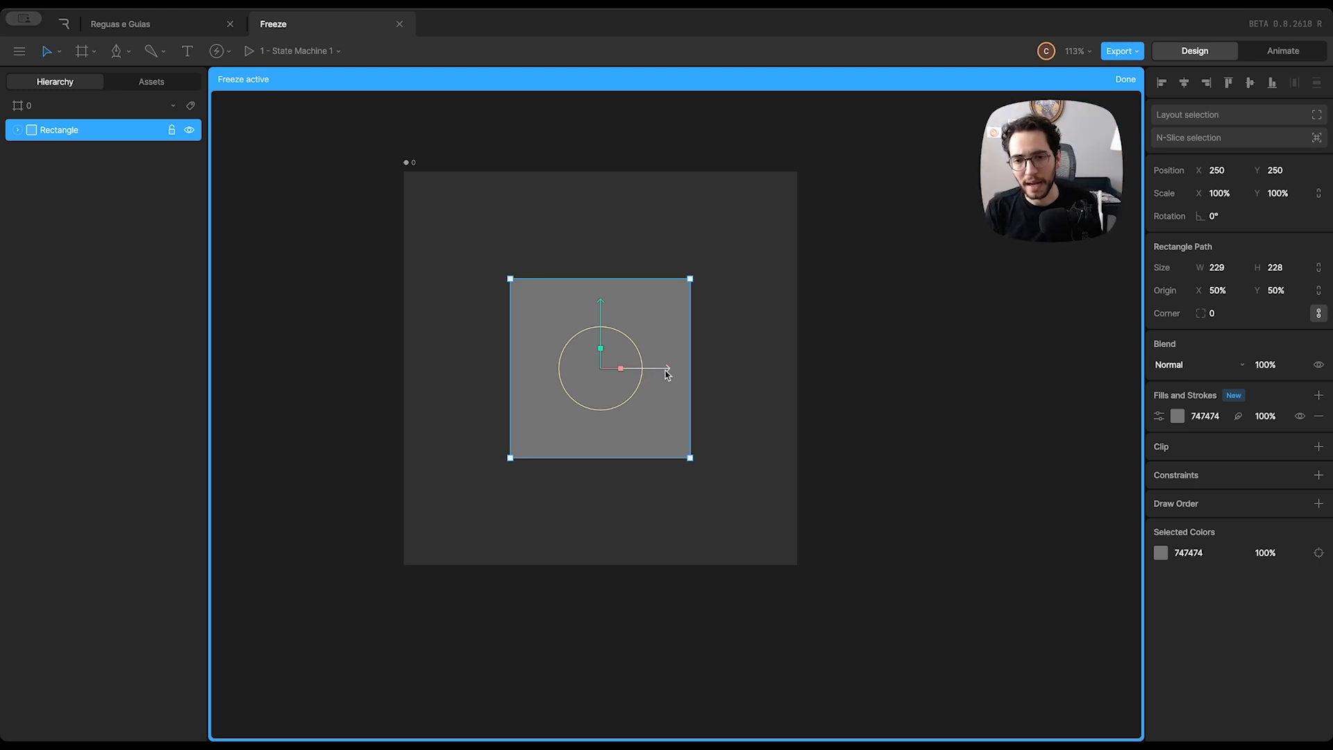
{"action": "left_click_drag", "start_coordinate": [664, 374], "coordinate": [571, 371]}
{"action": "left_click_drag", "start_coordinate": [512, 310], "coordinate": [518, 402]}
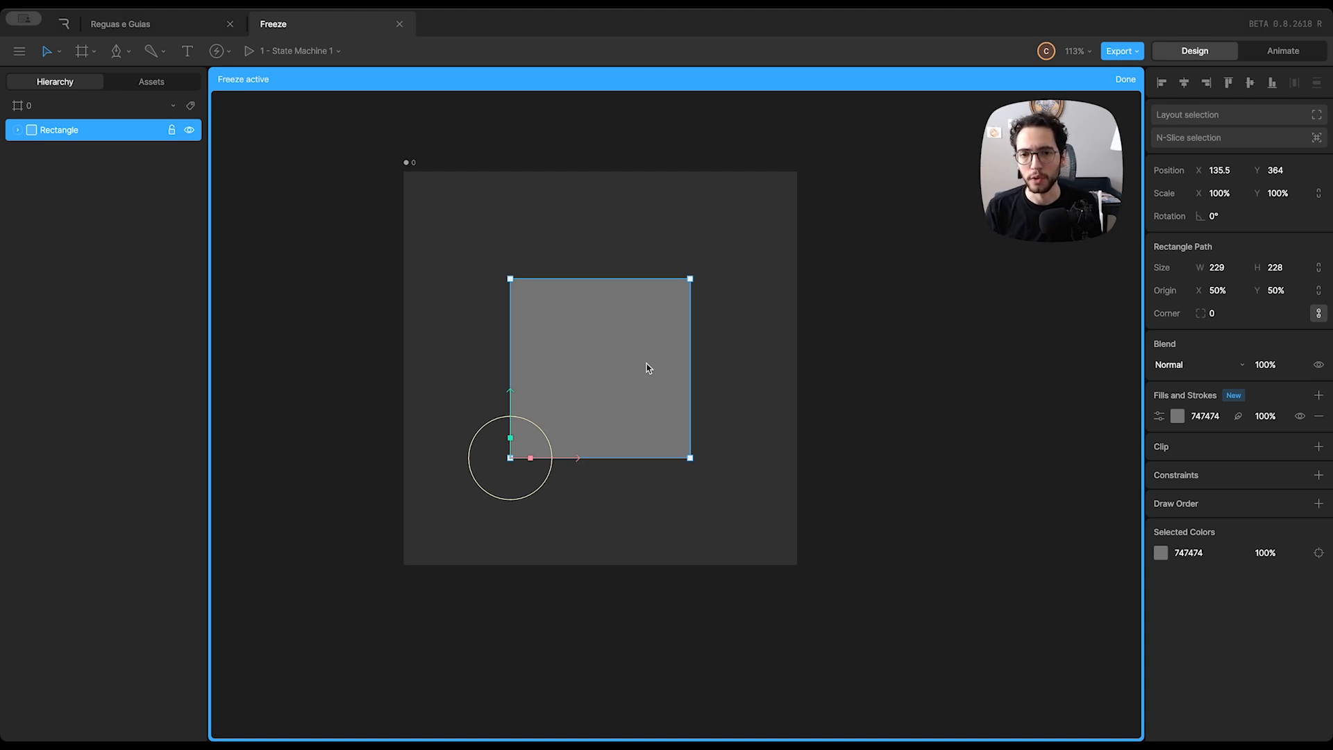
{"action": "left_click", "coordinate": [1126, 80]}
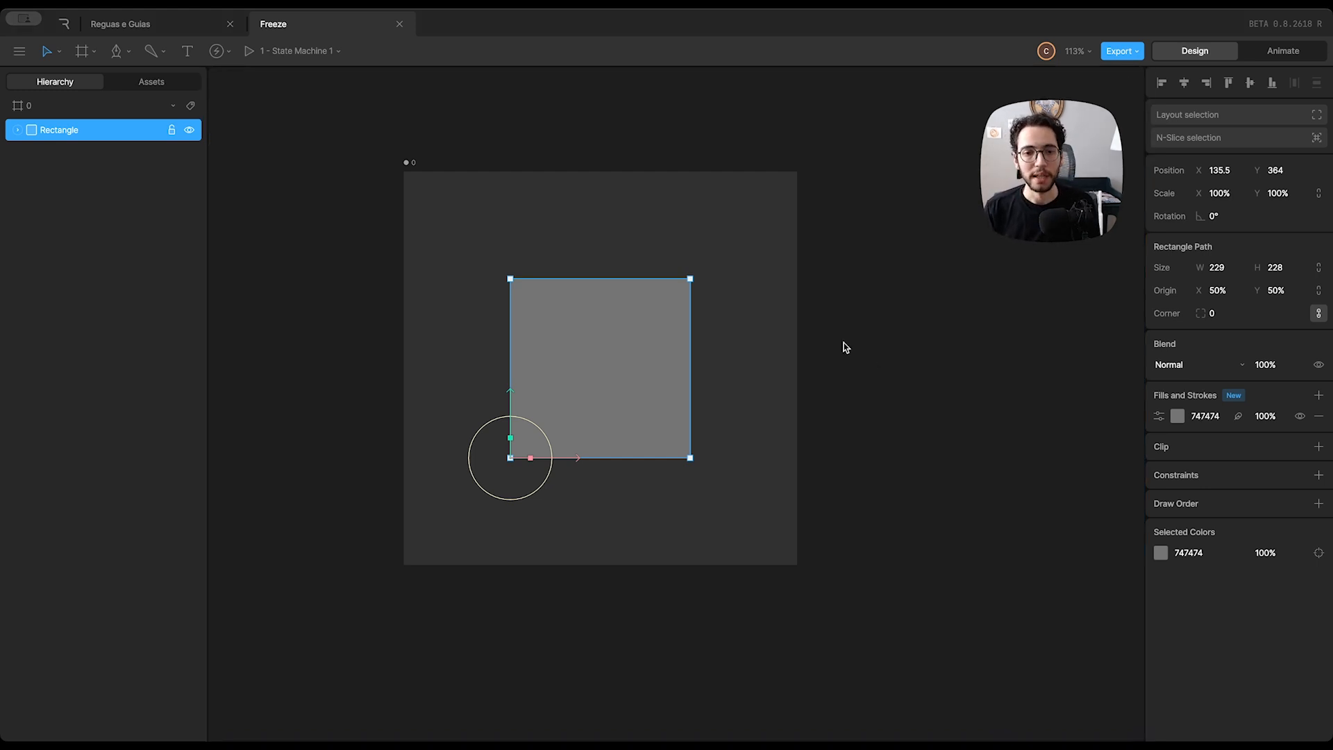
{"action": "left_click_drag", "start_coordinate": [542, 437], "coordinate": [545, 506]}
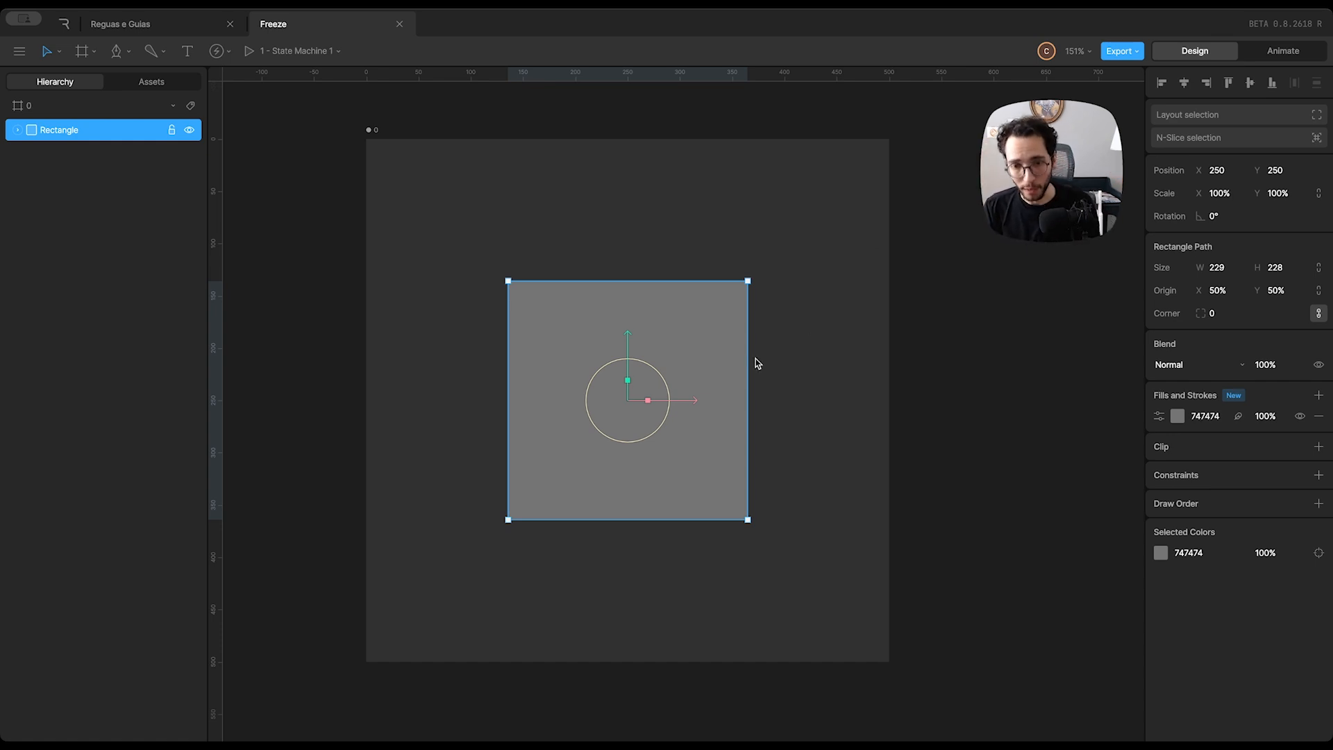
Step: With Freeze active, move the rectangle's pivot to its top-left corner at X 135.5, Y 136, and exit Freeze
{"action": "key", "text": "y"}
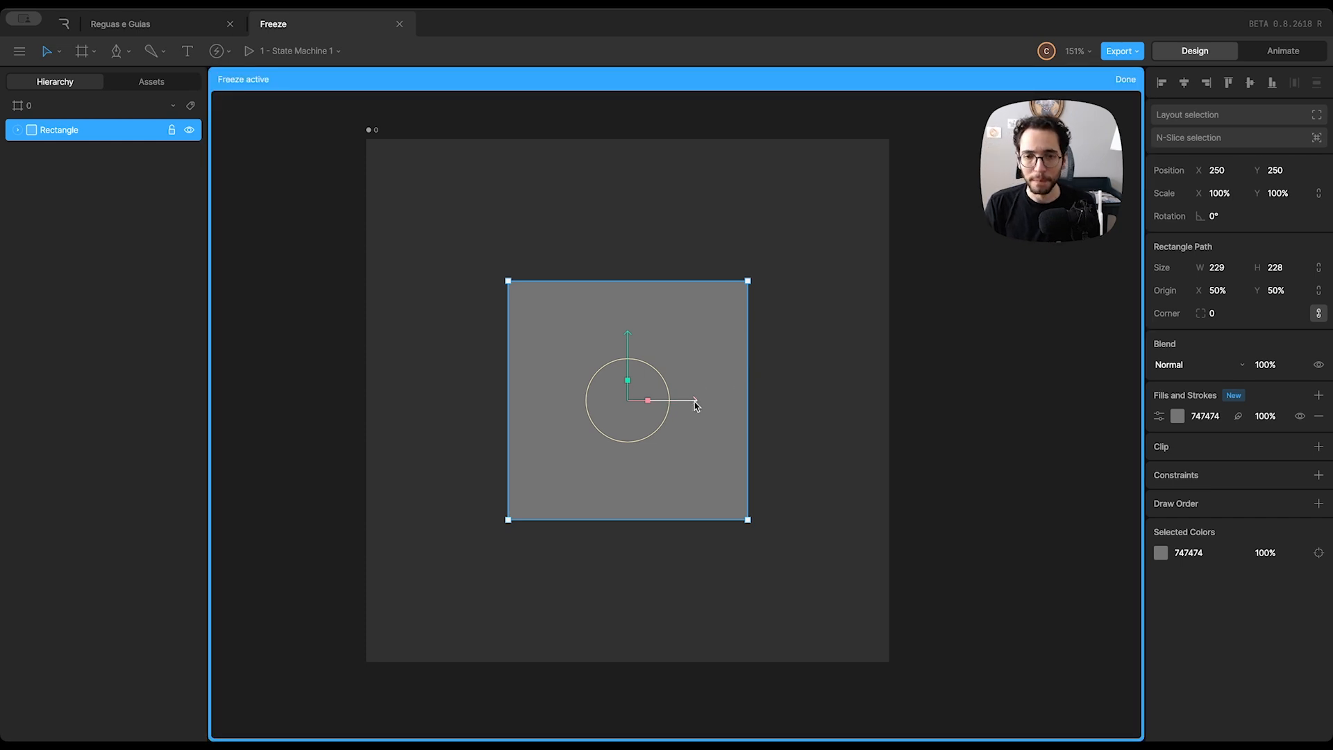
{"action": "left_click_drag", "start_coordinate": [695, 403], "coordinate": [573, 403]}
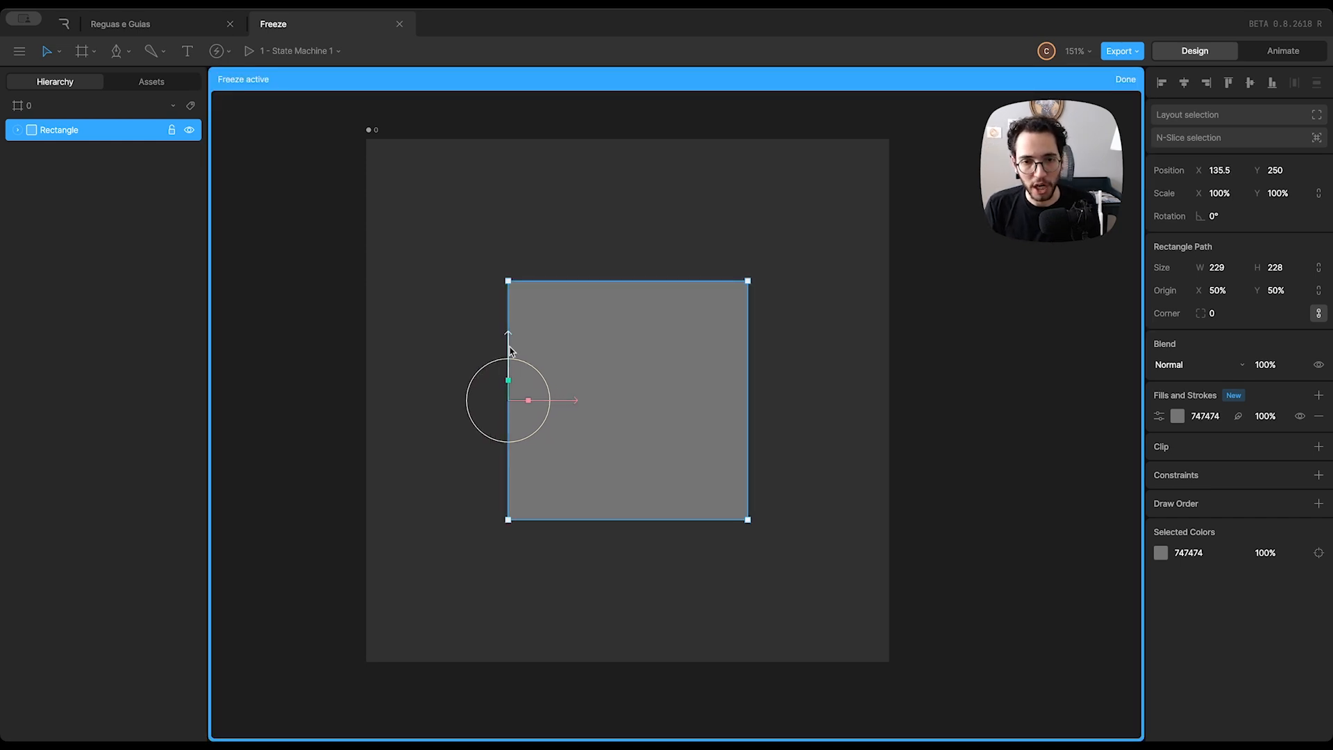
{"action": "left_click_drag", "start_coordinate": [510, 337], "coordinate": [509, 226]}
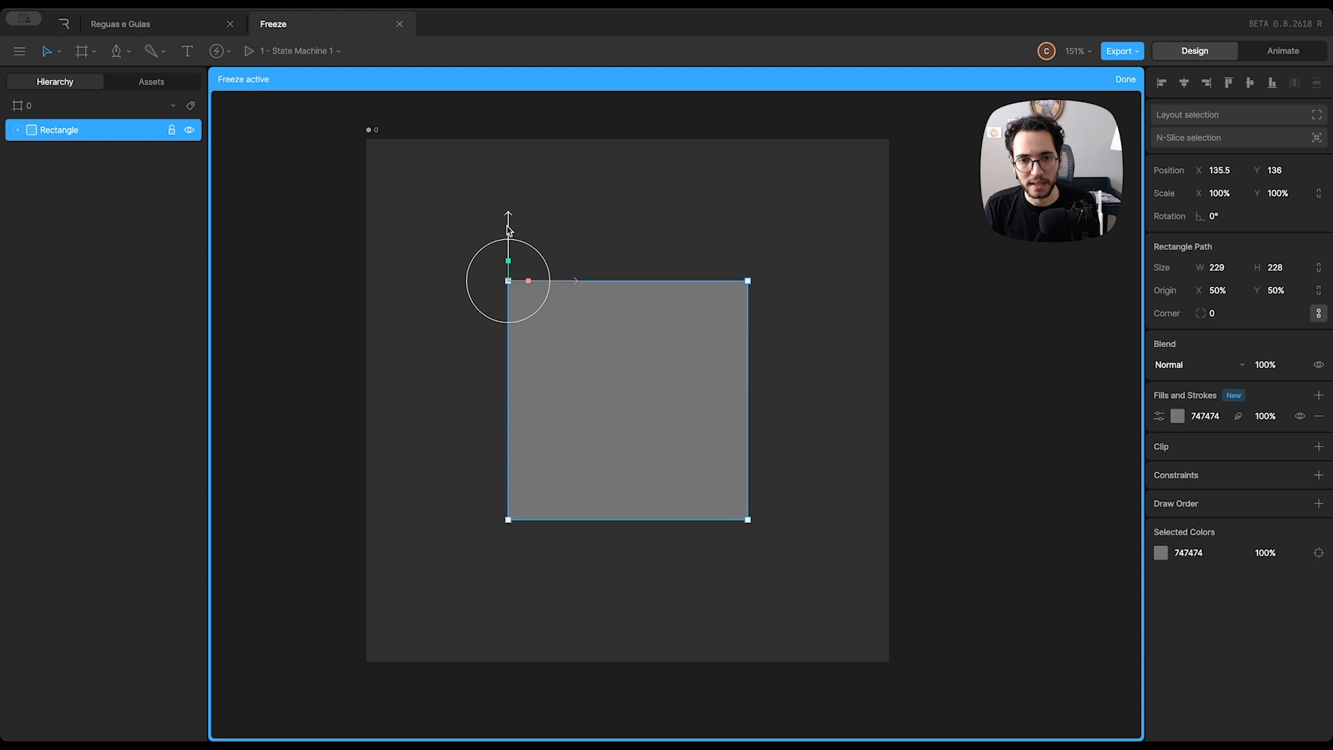
{"action": "key", "text": "y"}
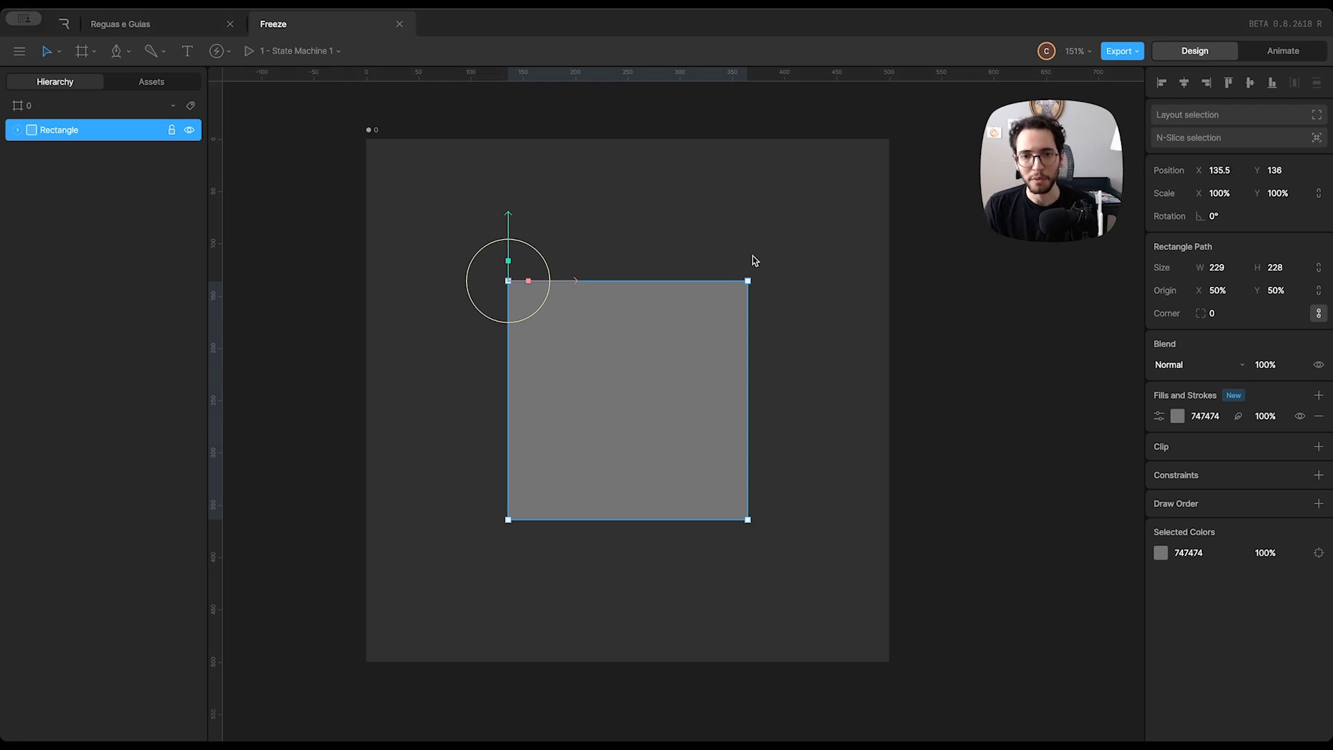
Step: Move the rectangle into the artboard's top-left corner at X 0, Y 0, and deselect it
{"action": "left_click_drag", "start_coordinate": [641, 371], "coordinate": [498, 227]}
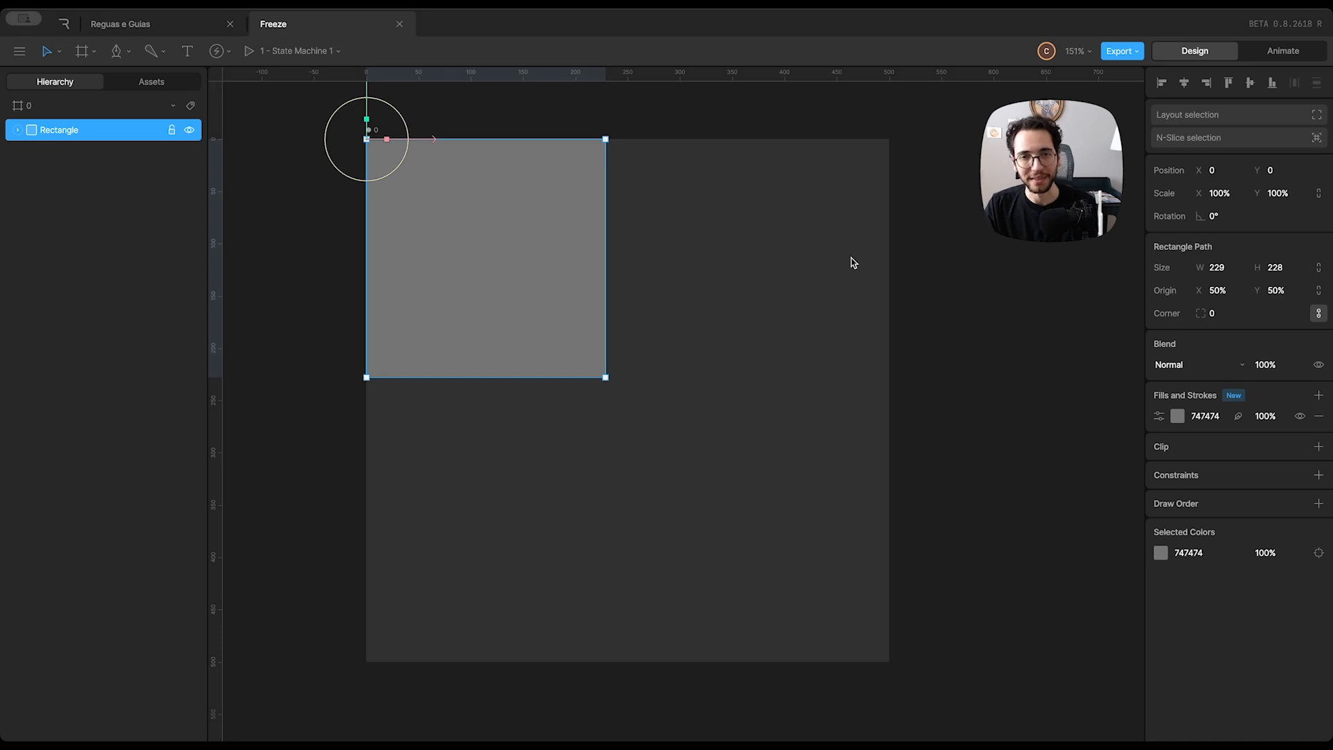
{"action": "left_click", "coordinate": [541, 110]}
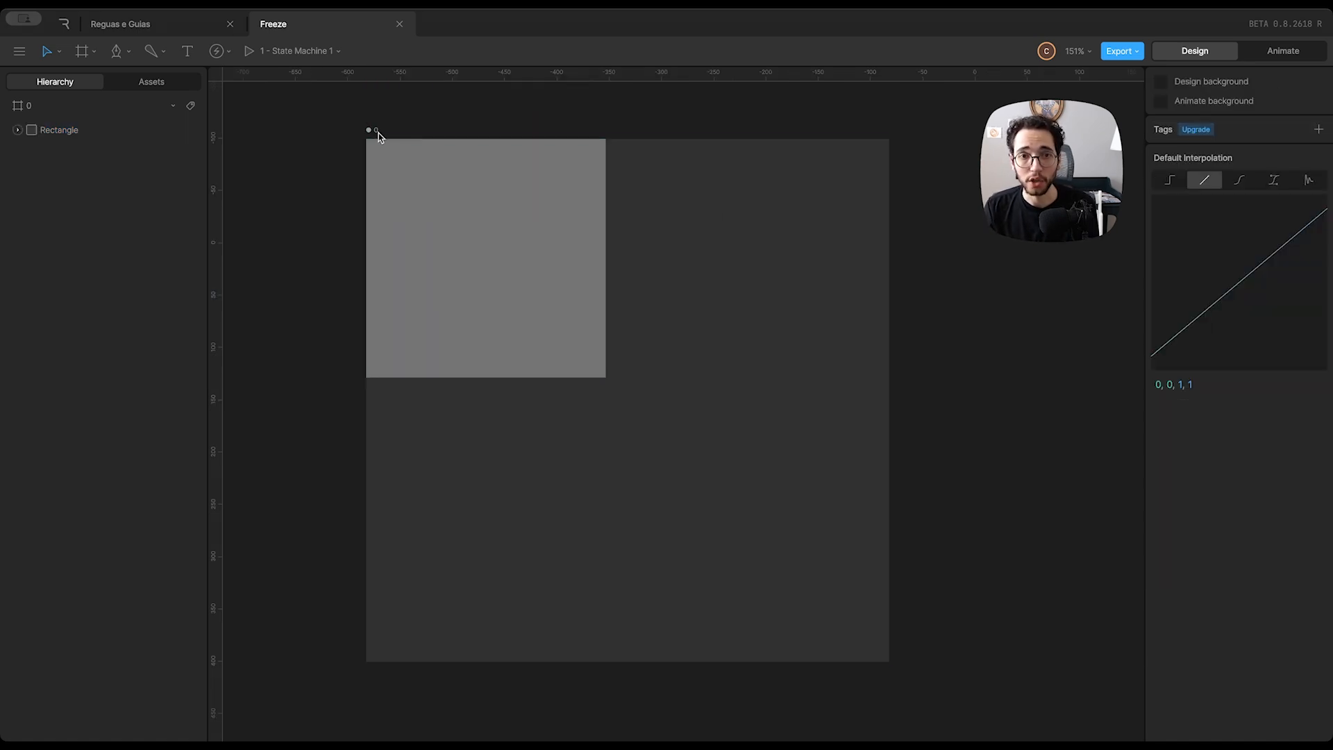
Step: Select the artboard and set its origin to X 50% and Y 50%
{"action": "left_click", "coordinate": [381, 131]}
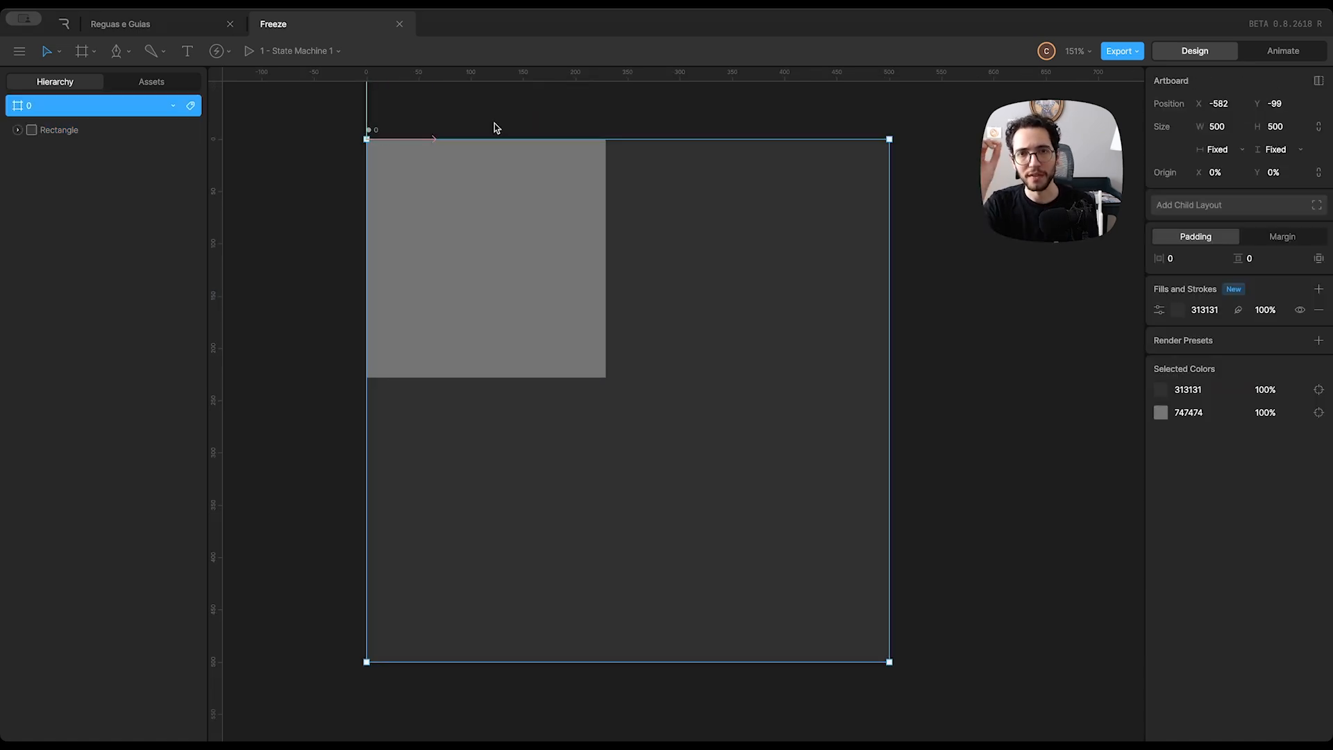
{"action": "scroll", "coordinate": [535, 217], "scroll_direction": "up", "scroll_amount": 3}
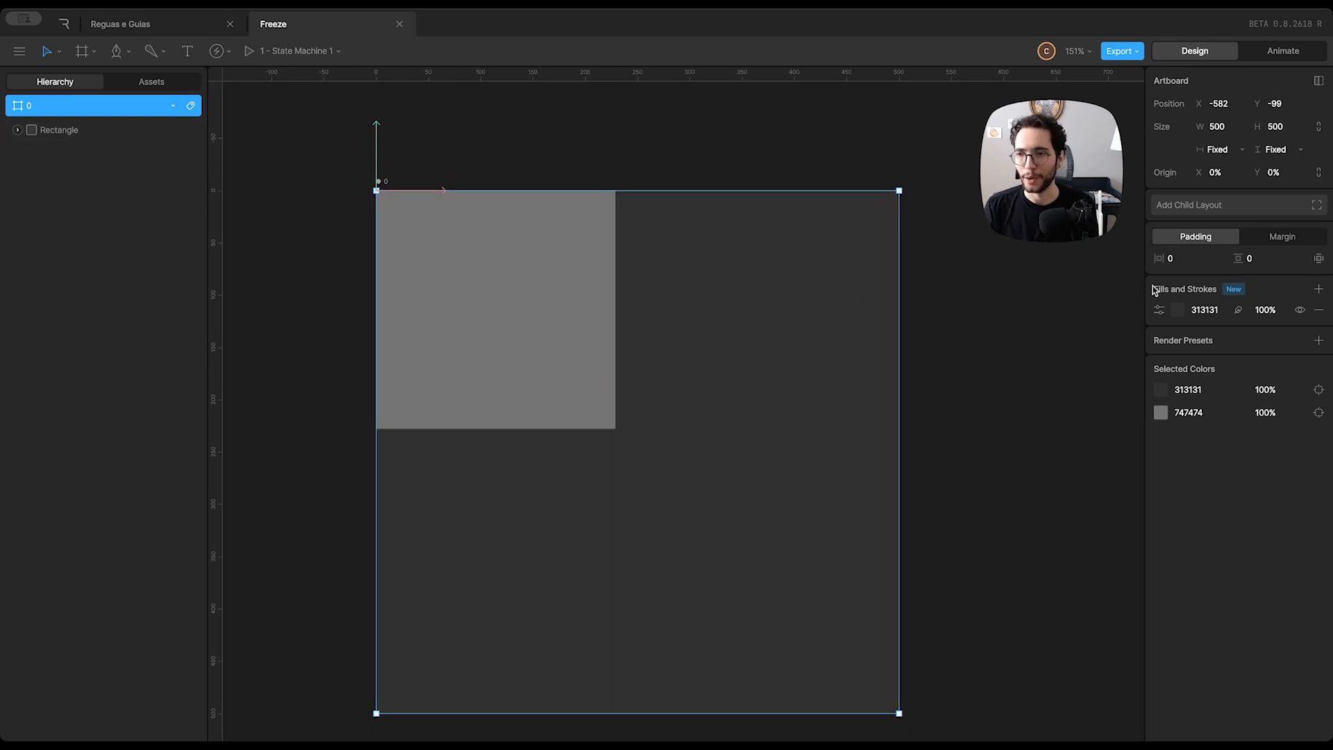
{"action": "left_click", "coordinate": [1226, 171]}
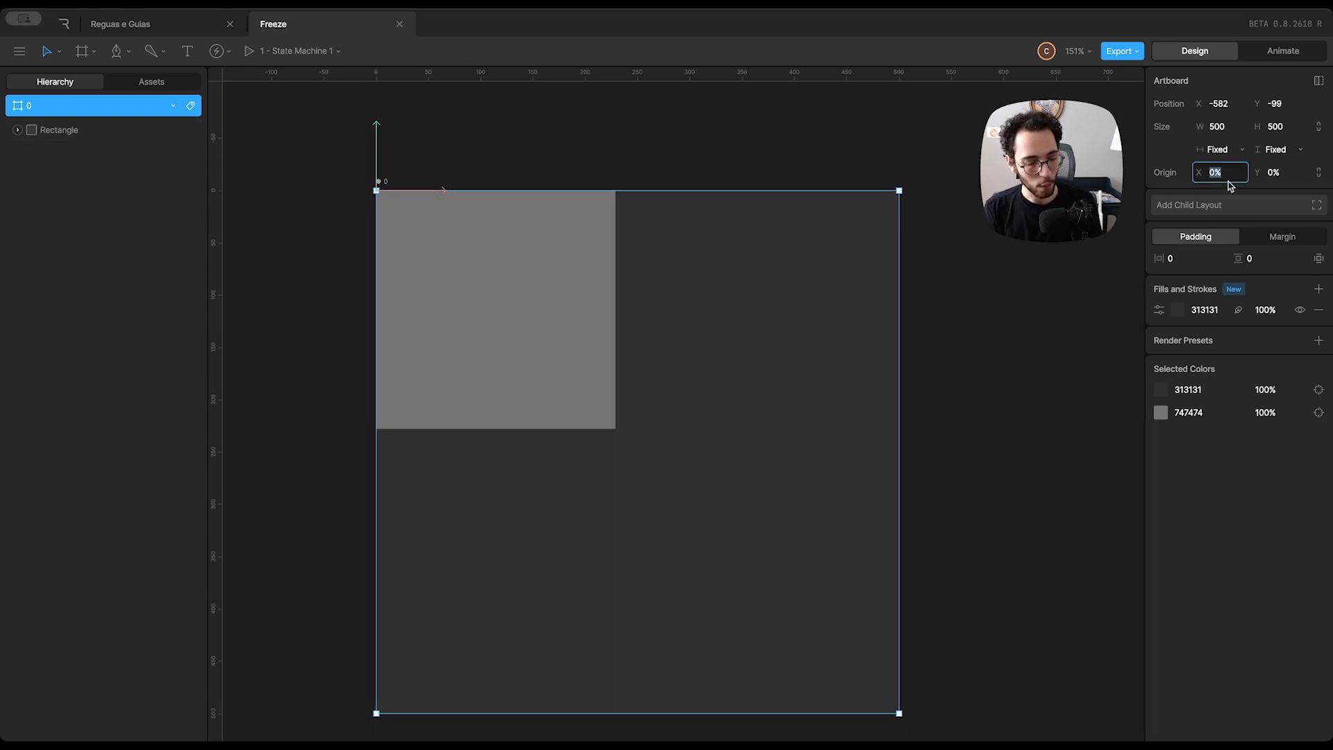
{"action": "type", "text": "50"}
{"action": "key", "text": "Tab"}
{"action": "type", "text": "50"}
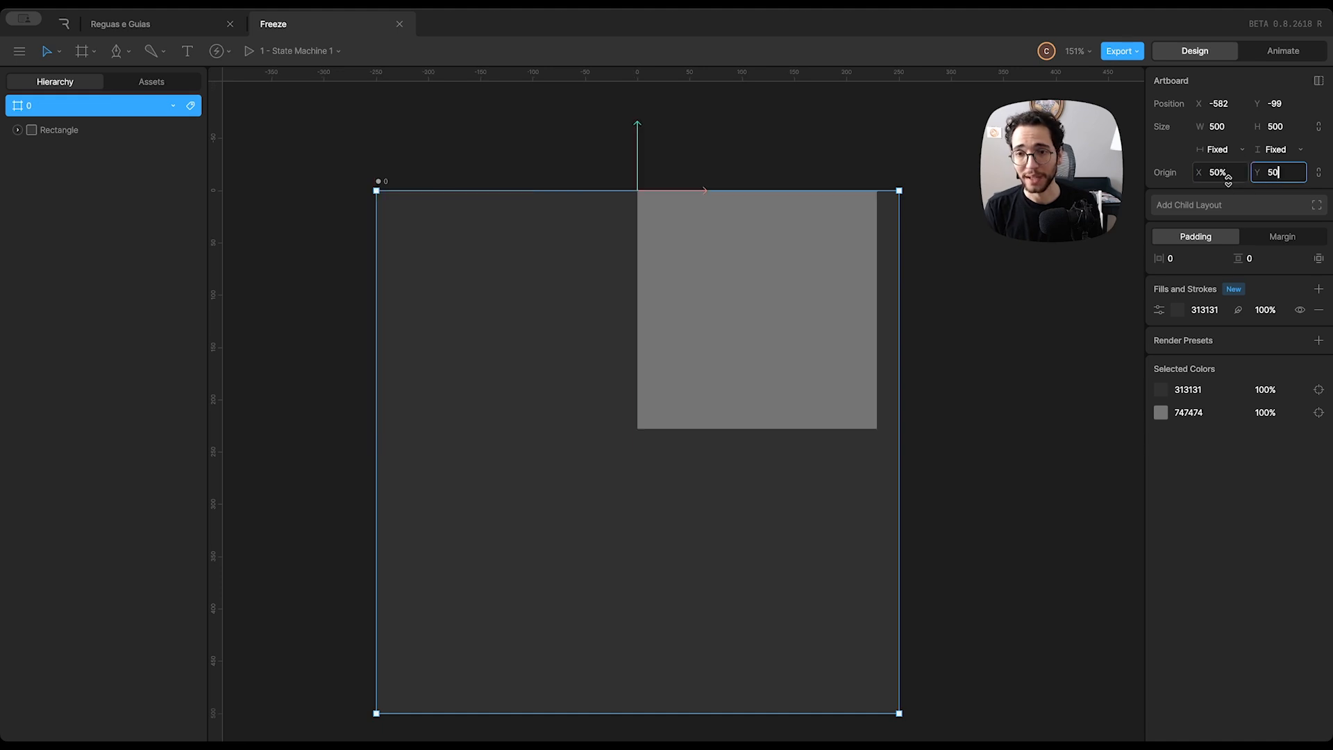
{"action": "key", "text": "Return"}
Step: Center the rectangle on the artboard by moving it to X -114.5, Y -114
{"action": "left_click", "coordinate": [822, 541]}
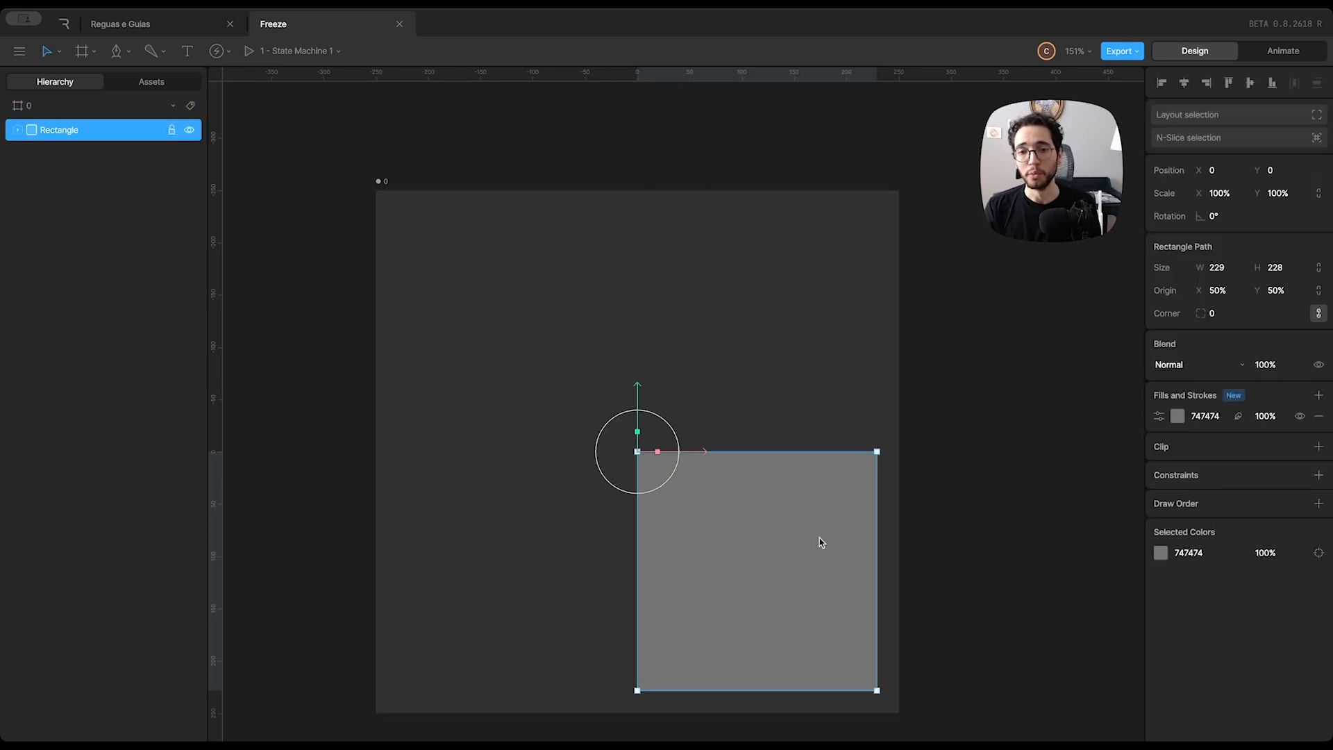
{"action": "scroll", "coordinate": [729, 434], "scroll_direction": "right", "scroll_amount": 2}
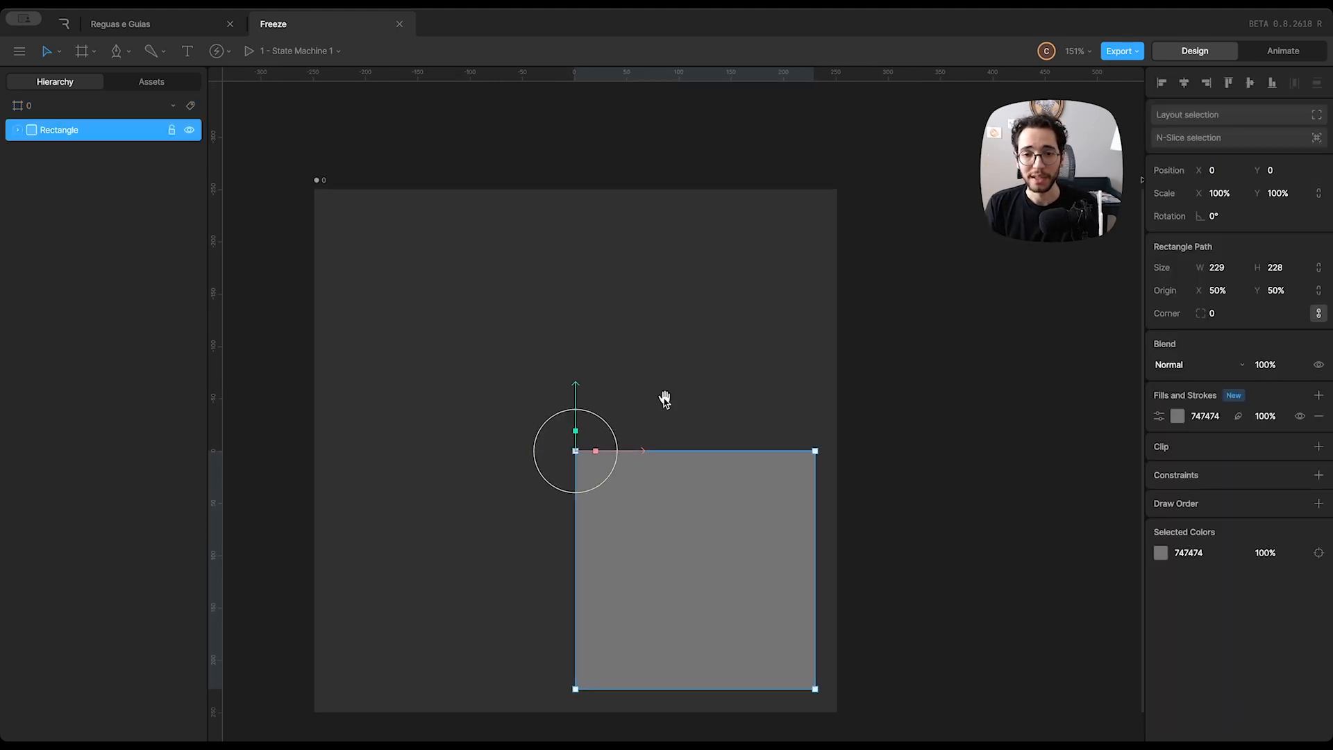
{"action": "left_click", "coordinate": [318, 182]}
{"action": "scroll", "coordinate": [403, 274], "scroll_direction": "down", "scroll_amount": 1}
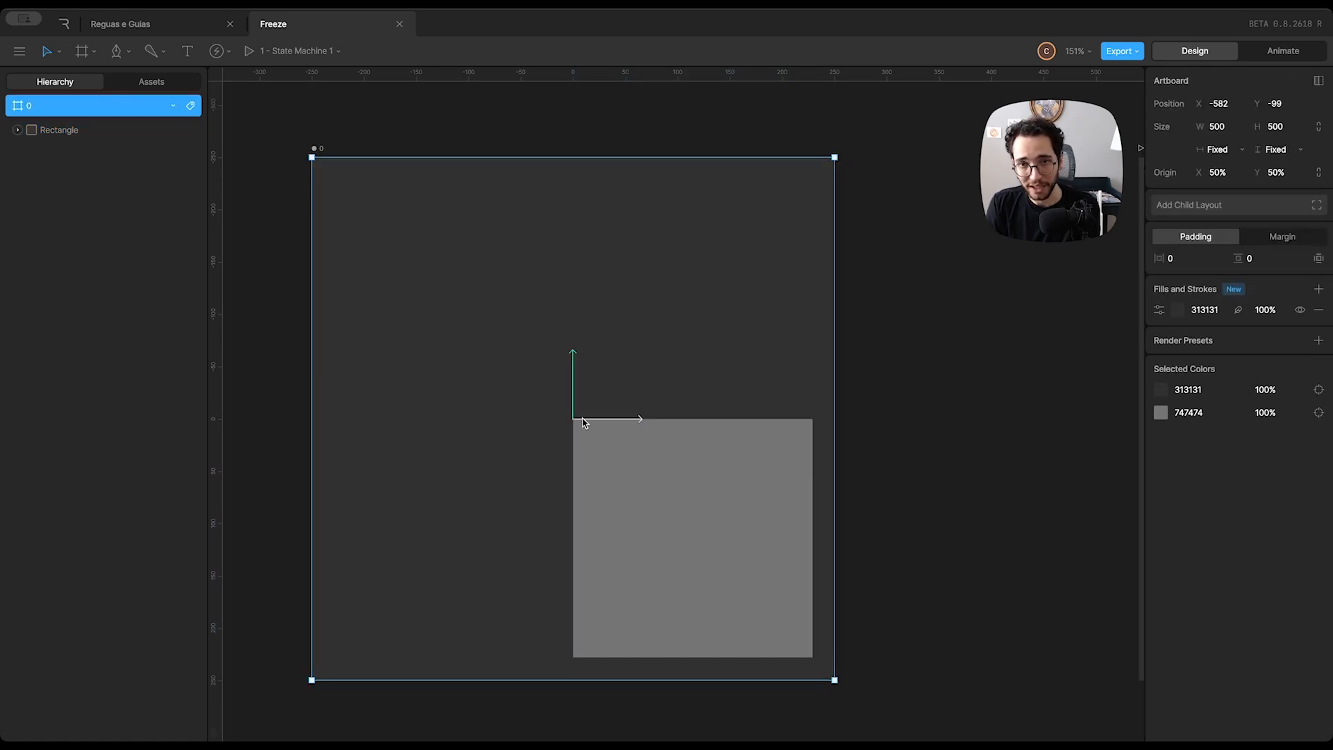
{"action": "left_click", "coordinate": [675, 479]}
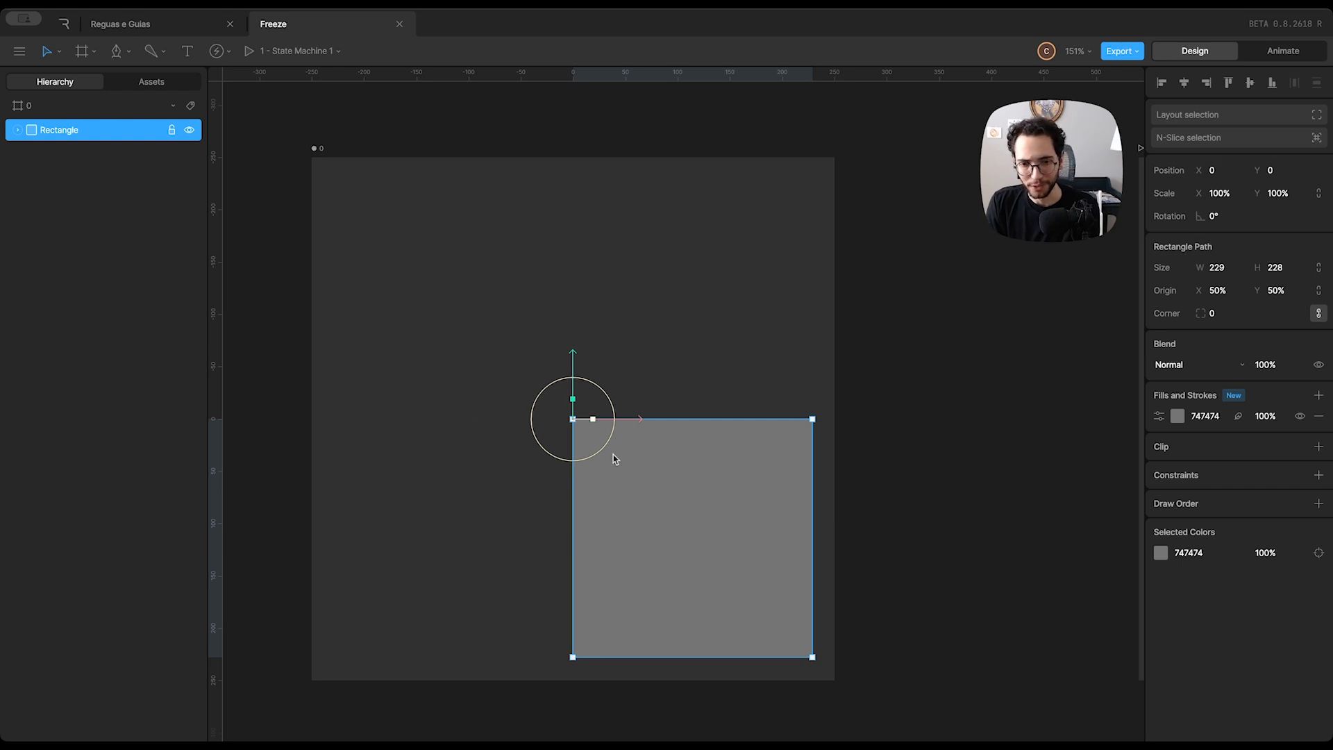
{"action": "left_click_drag", "start_coordinate": [755, 575], "coordinate": [631, 453]}
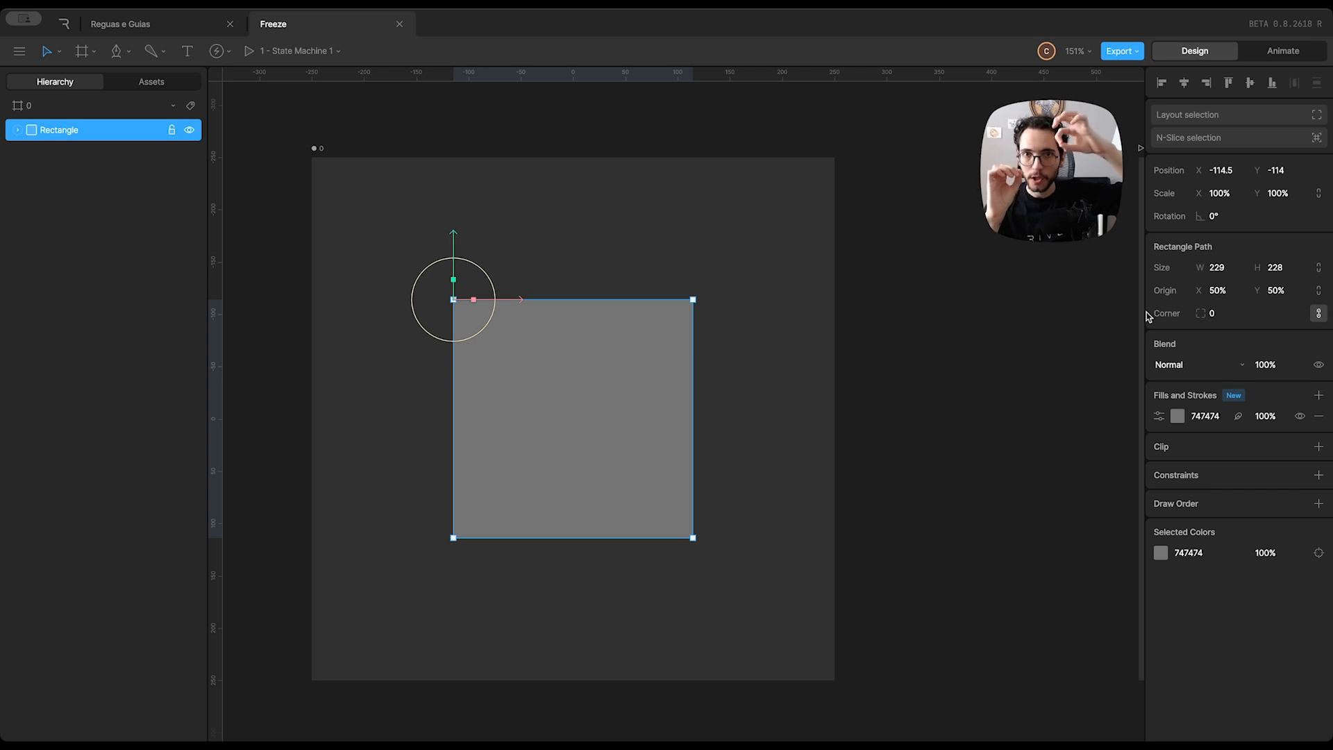
Step: Group the rectangle on its own
{"action": "left_click", "coordinate": [970, 264]}
{"action": "left_click", "coordinate": [673, 336]}
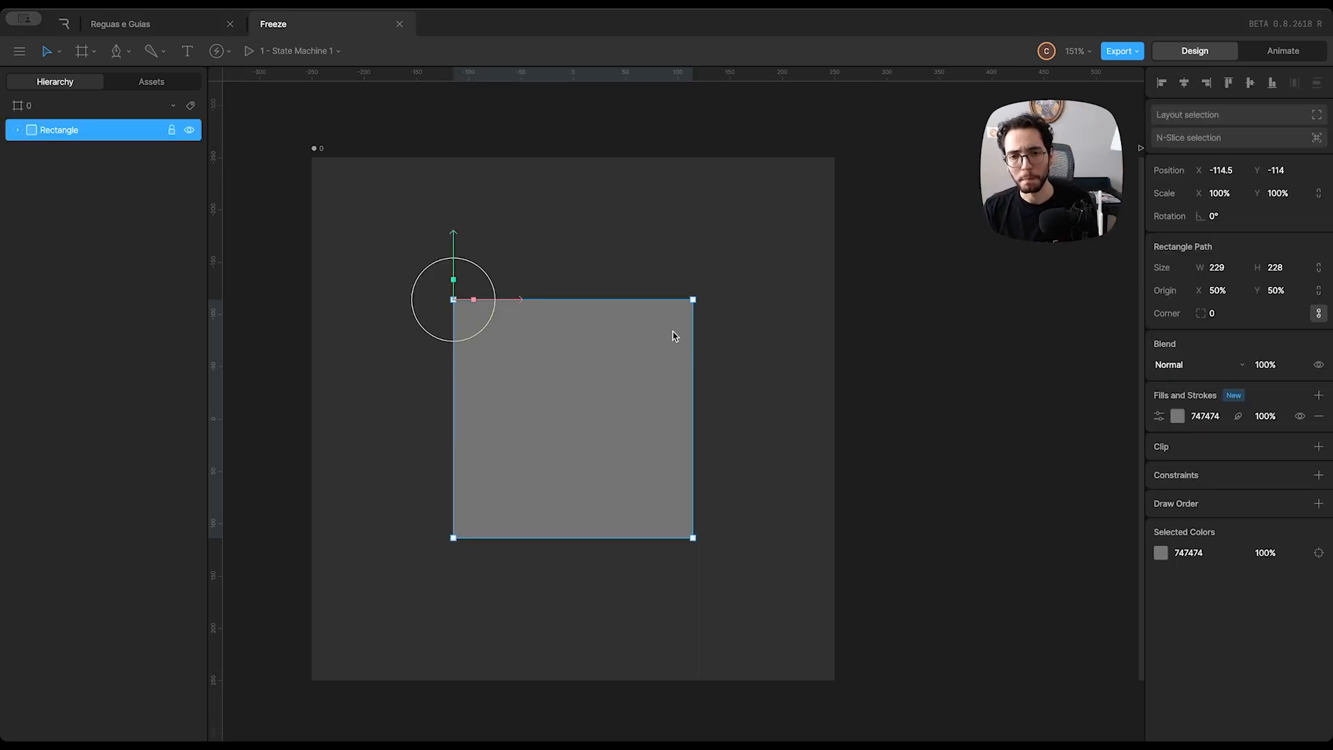
{"action": "key", "text": "ctrl+g"}
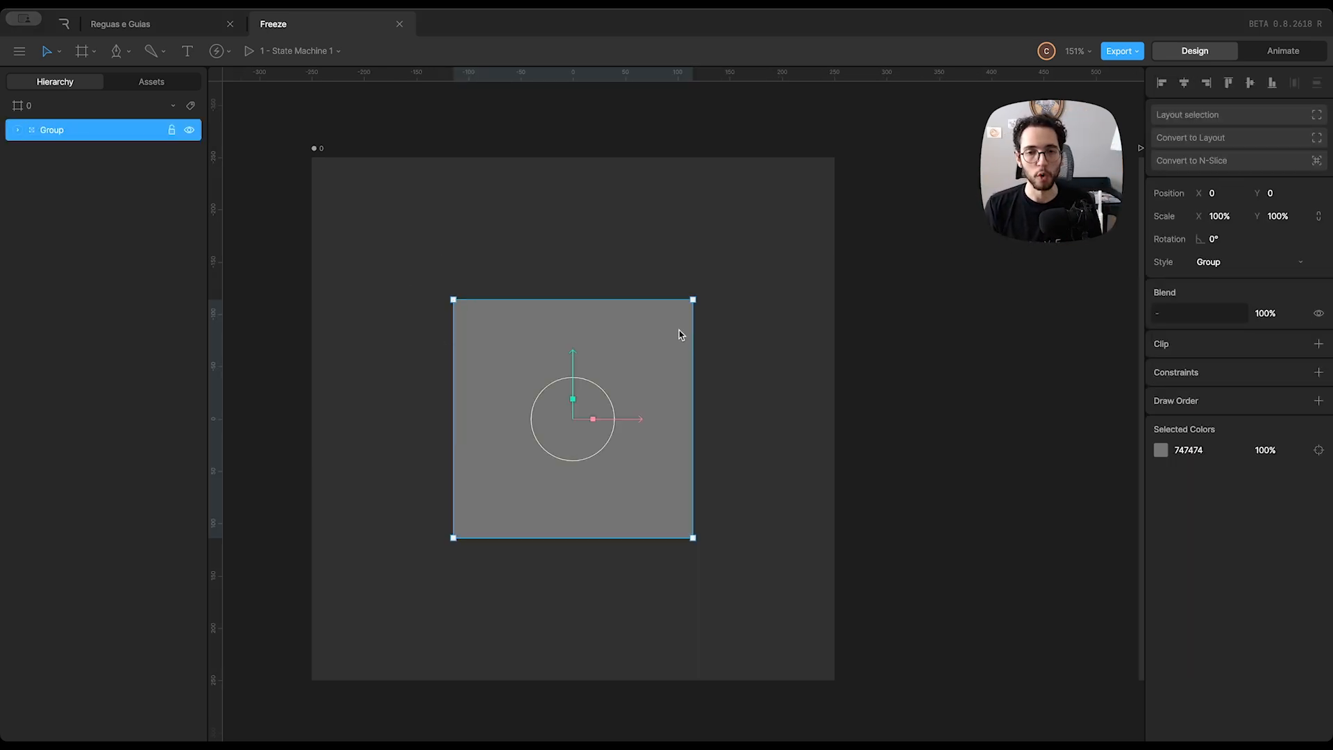
Step: Expand the group and move the rectangle inside it to X 0, Y 0, with its corner on the group's pivot
{"action": "left_click", "coordinate": [15, 131]}
{"action": "left_click", "coordinate": [75, 155]}
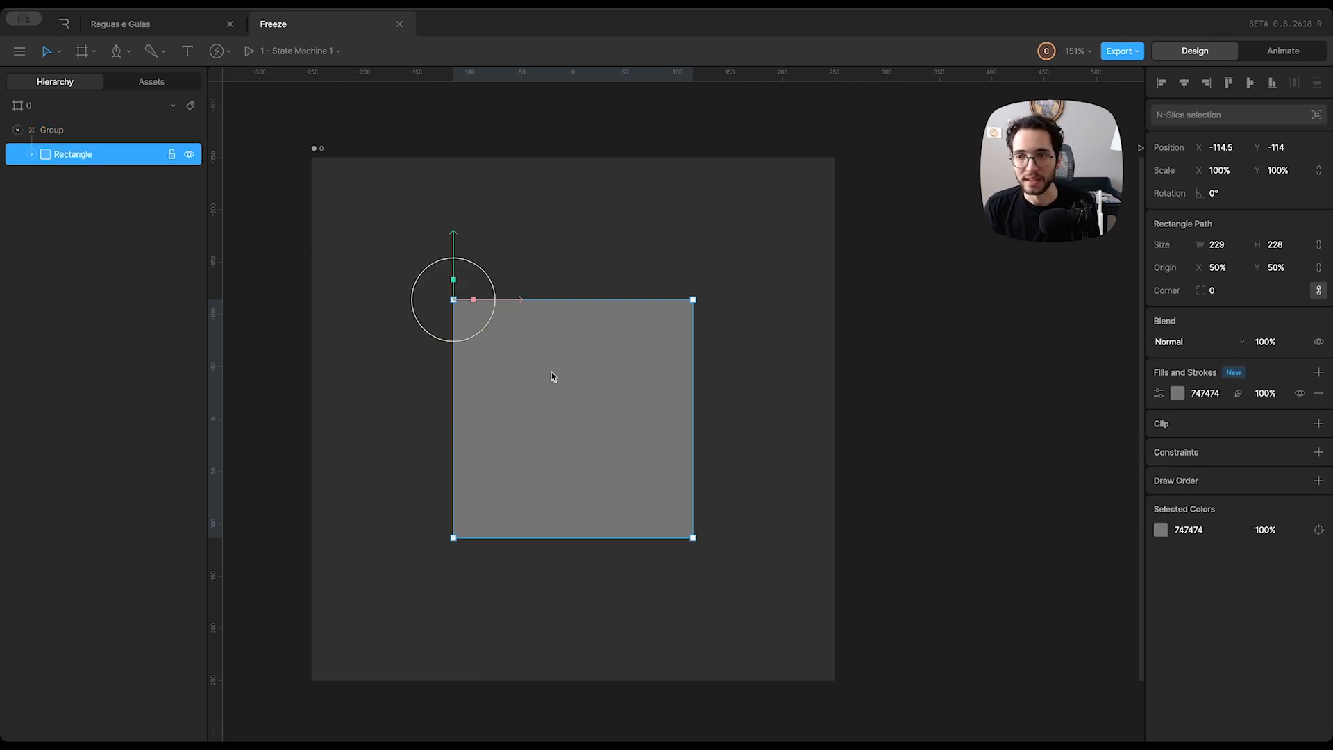
{"action": "left_click_drag", "start_coordinate": [633, 469], "coordinate": [757, 589]}
Step: Move the whole group up and to the left on the artboard, to X -155, Y -119
{"action": "left_click", "coordinate": [76, 130]}
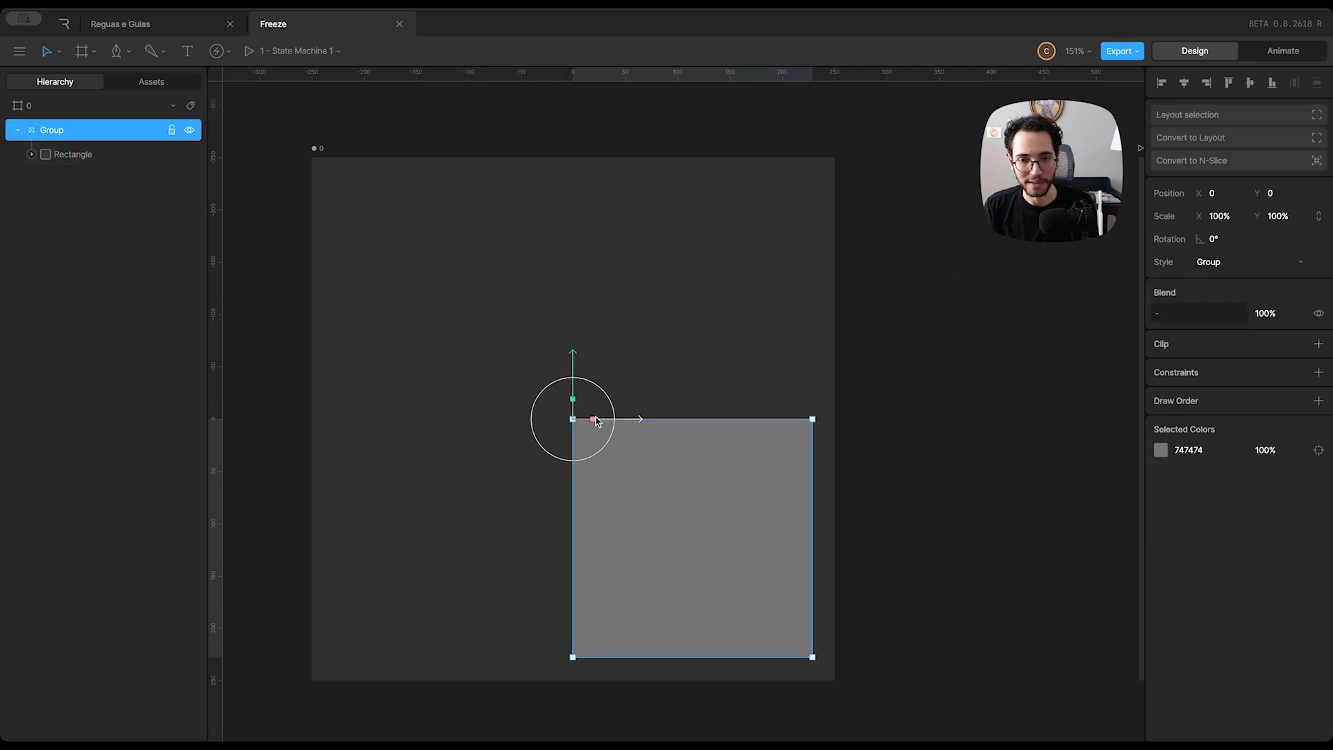
{"action": "left_click_drag", "start_coordinate": [575, 346], "coordinate": [574, 223]}
{"action": "left_click_drag", "start_coordinate": [618, 296], "coordinate": [458, 298]}
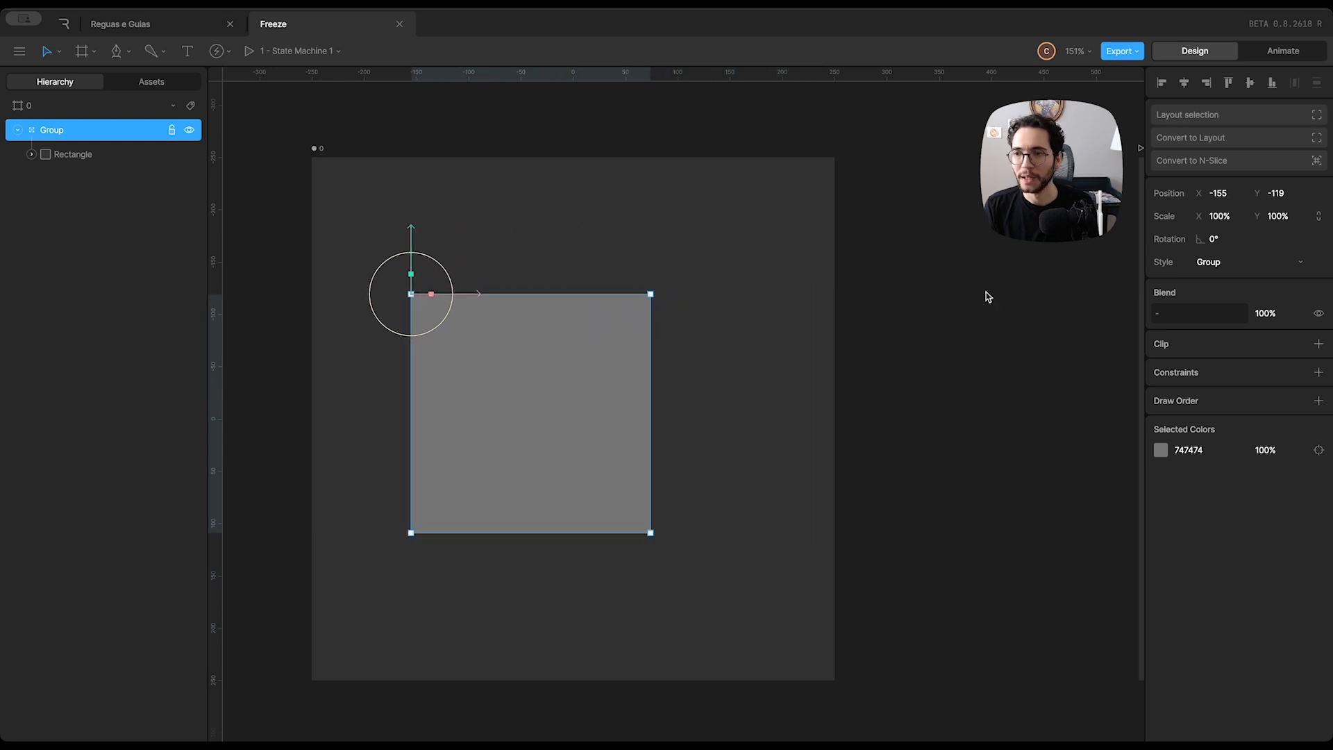
Step: Compare the position values of the group with those of the rectangle nested inside it
{"action": "left_click", "coordinate": [1219, 193]}
{"action": "left_click", "coordinate": [1271, 194]}
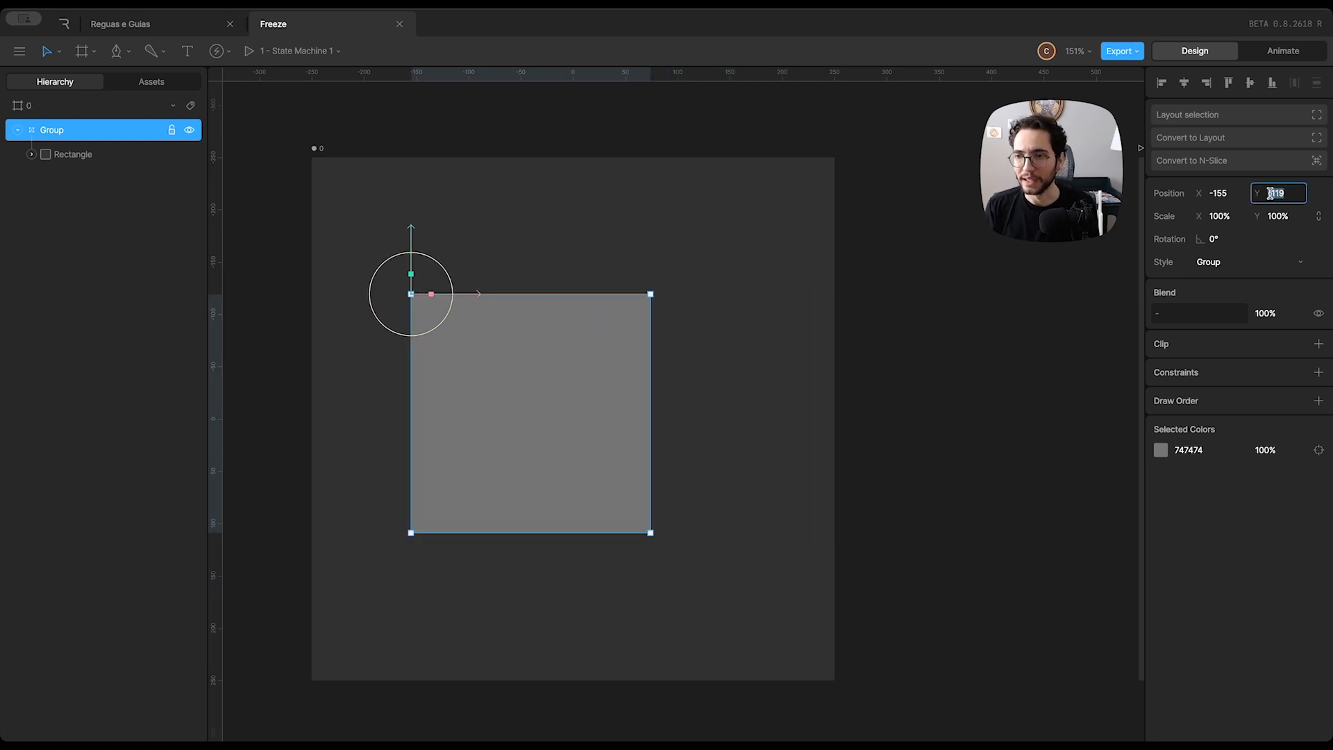
{"action": "left_click", "coordinate": [89, 160]}
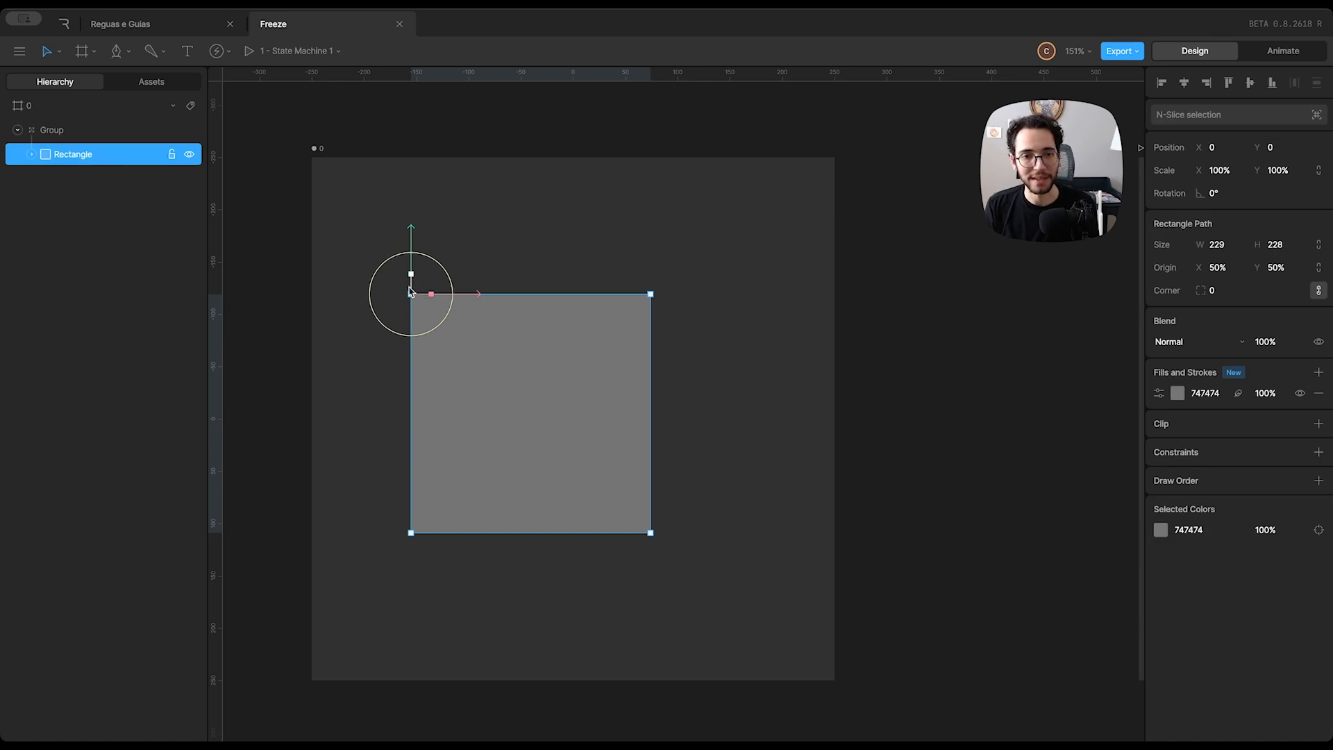
{"action": "left_click", "coordinate": [92, 130]}
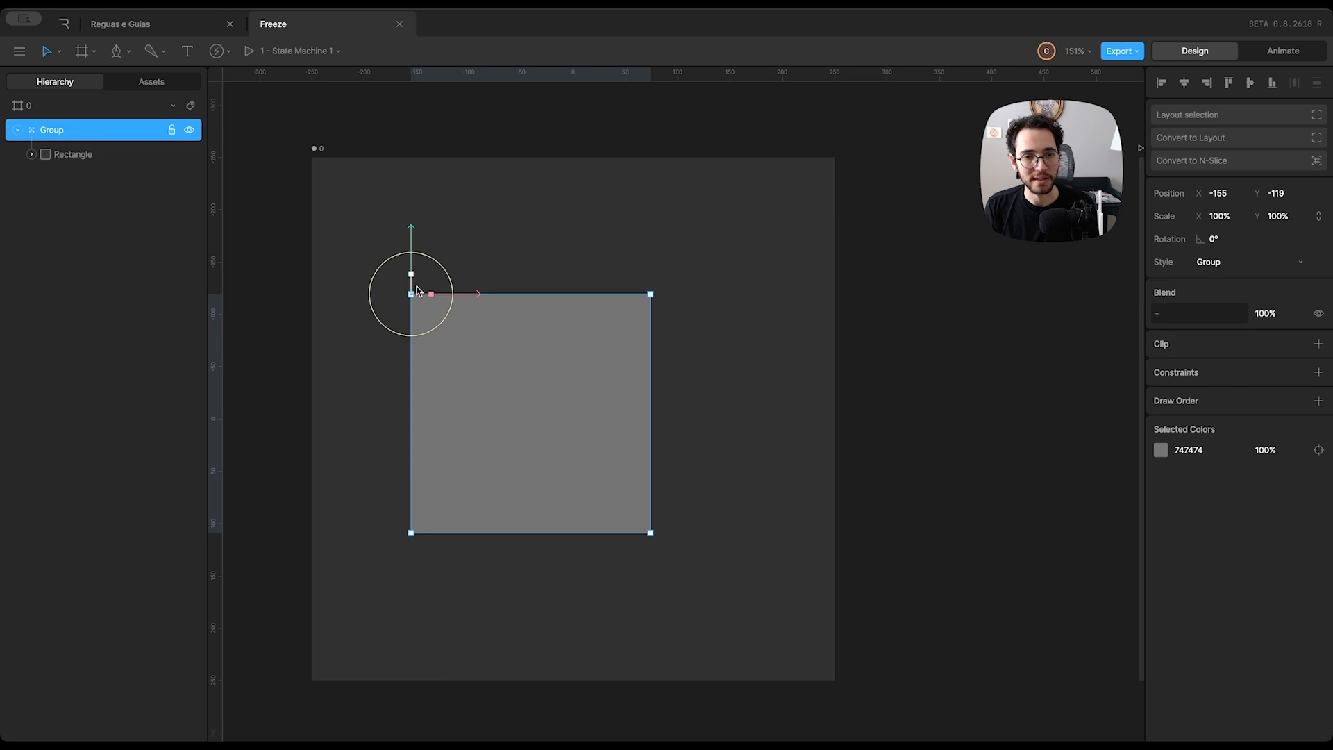
{"action": "left_click", "coordinate": [317, 148]}
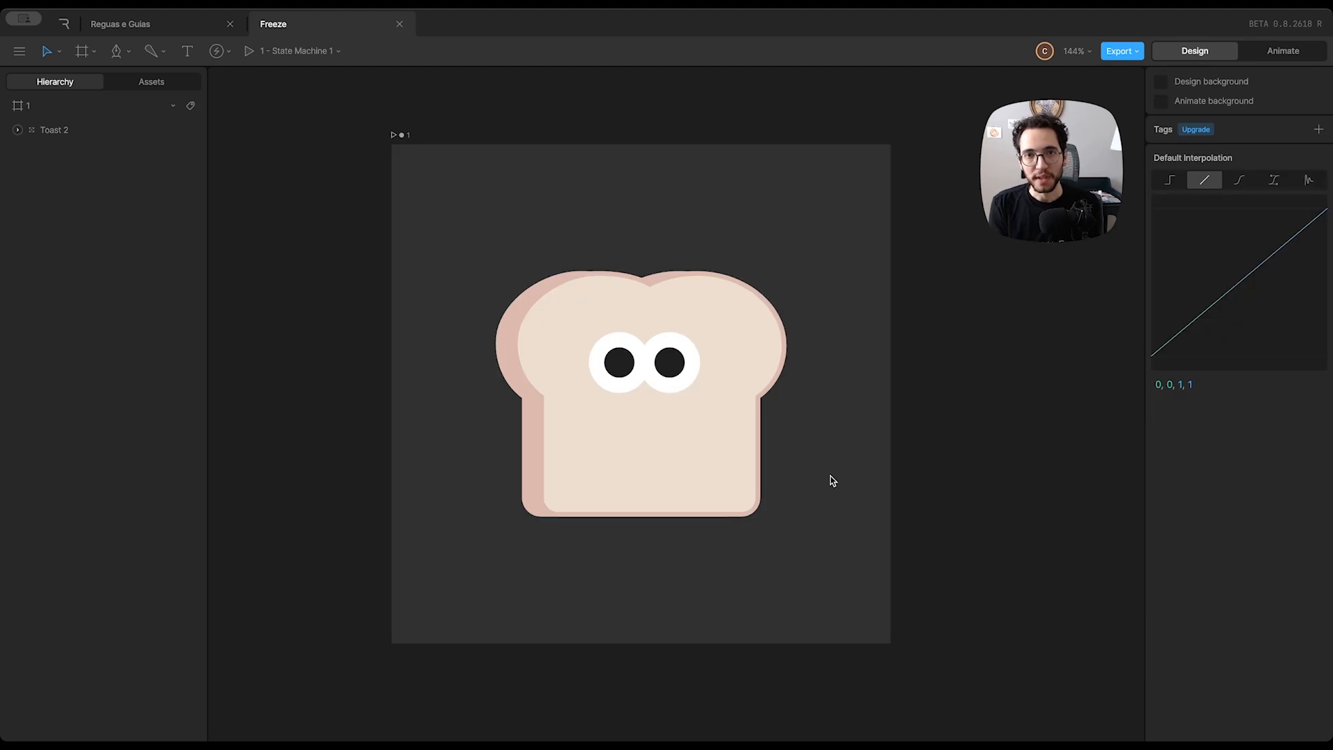
Step: Select the Toast 2 group on artboard 1 and open Timeline 1 for animating
{"action": "left_click", "coordinate": [698, 440]}
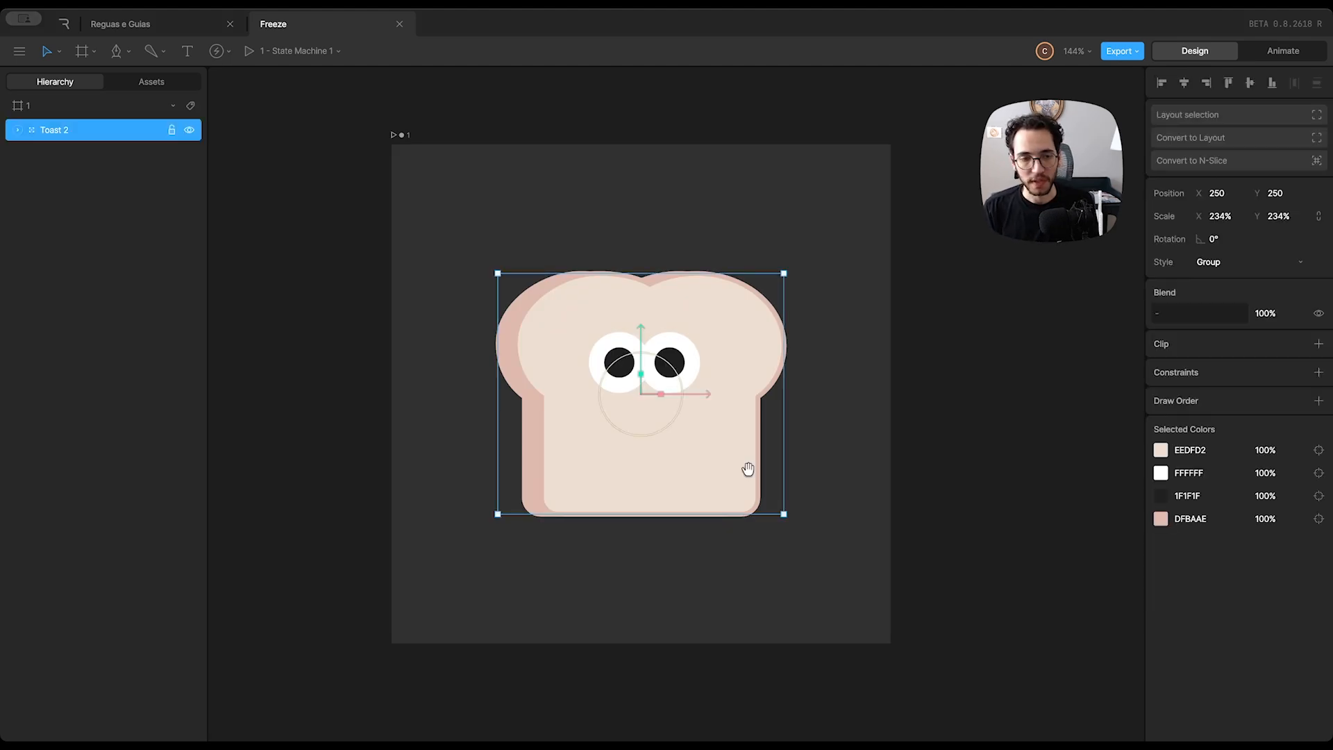
{"action": "key", "text": "Tab"}
{"action": "scroll", "coordinate": [700, 410], "scroll_direction": "down", "scroll_amount": 3}
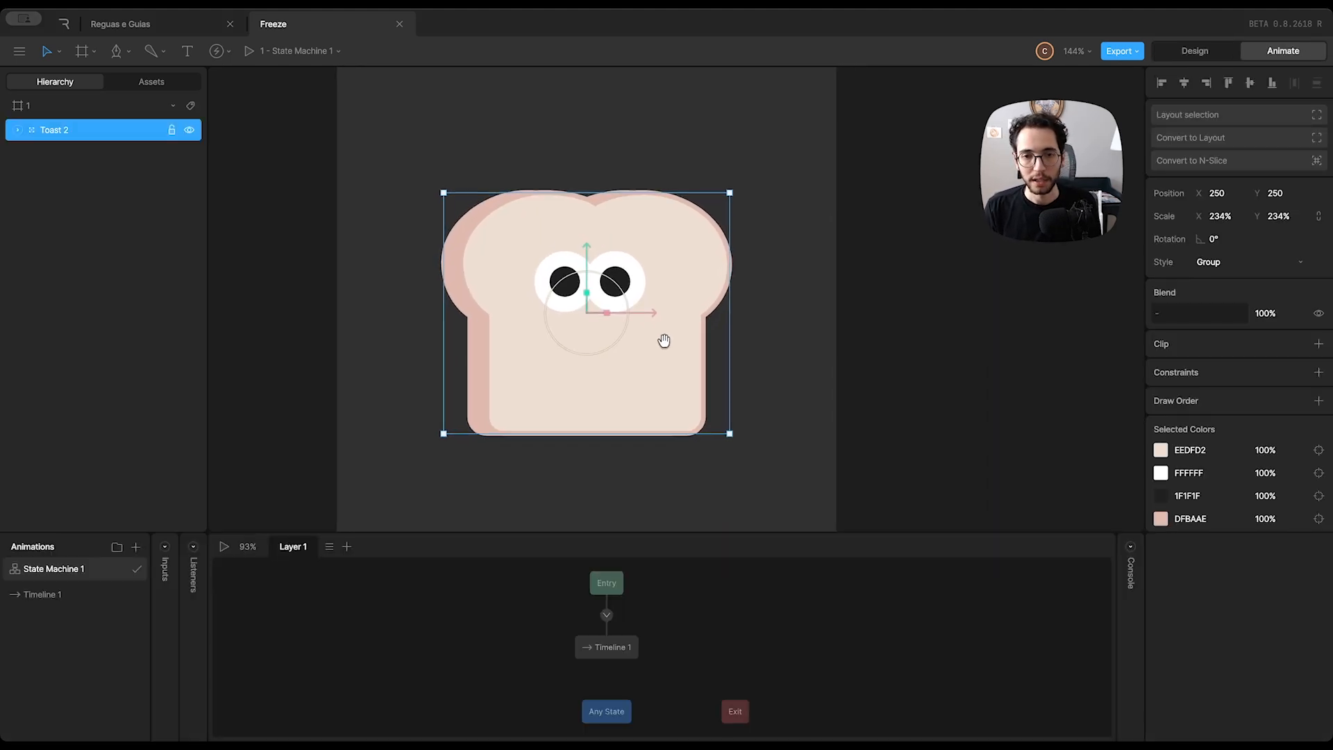
{"action": "scroll", "coordinate": [660, 352], "scroll_direction": "down", "scroll_amount": 2}
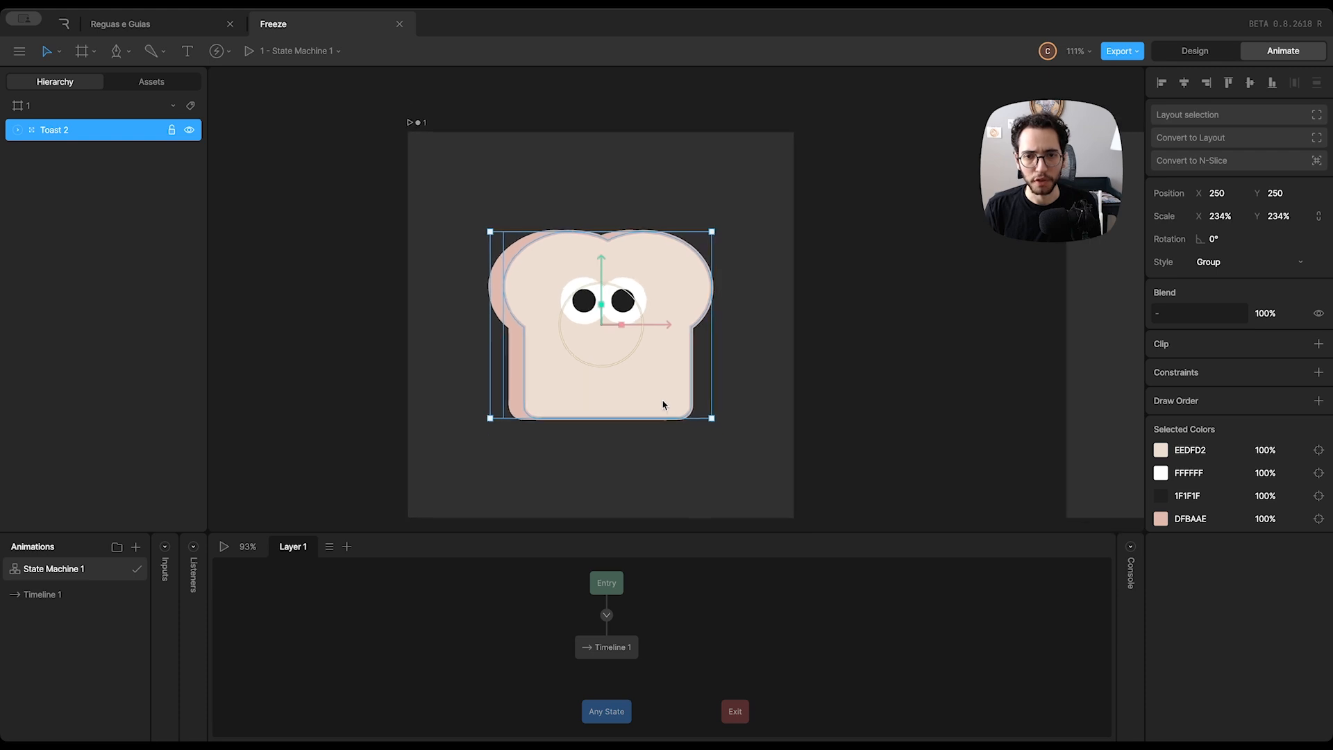
{"action": "double_click", "coordinate": [599, 647]}
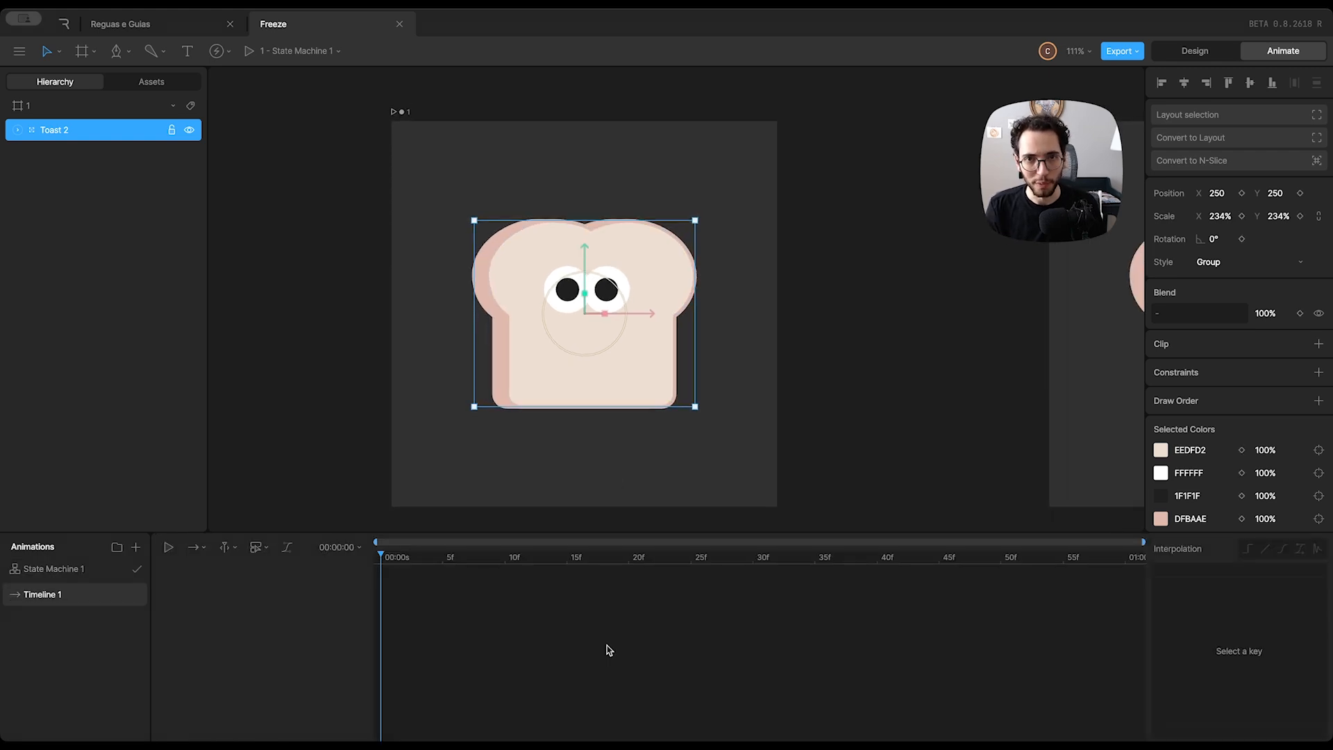
Step: Keyframe the toast's vertical position, with Y 310 at frame 0 and Y 148.5 at frame 15
{"action": "left_click", "coordinate": [1301, 194]}
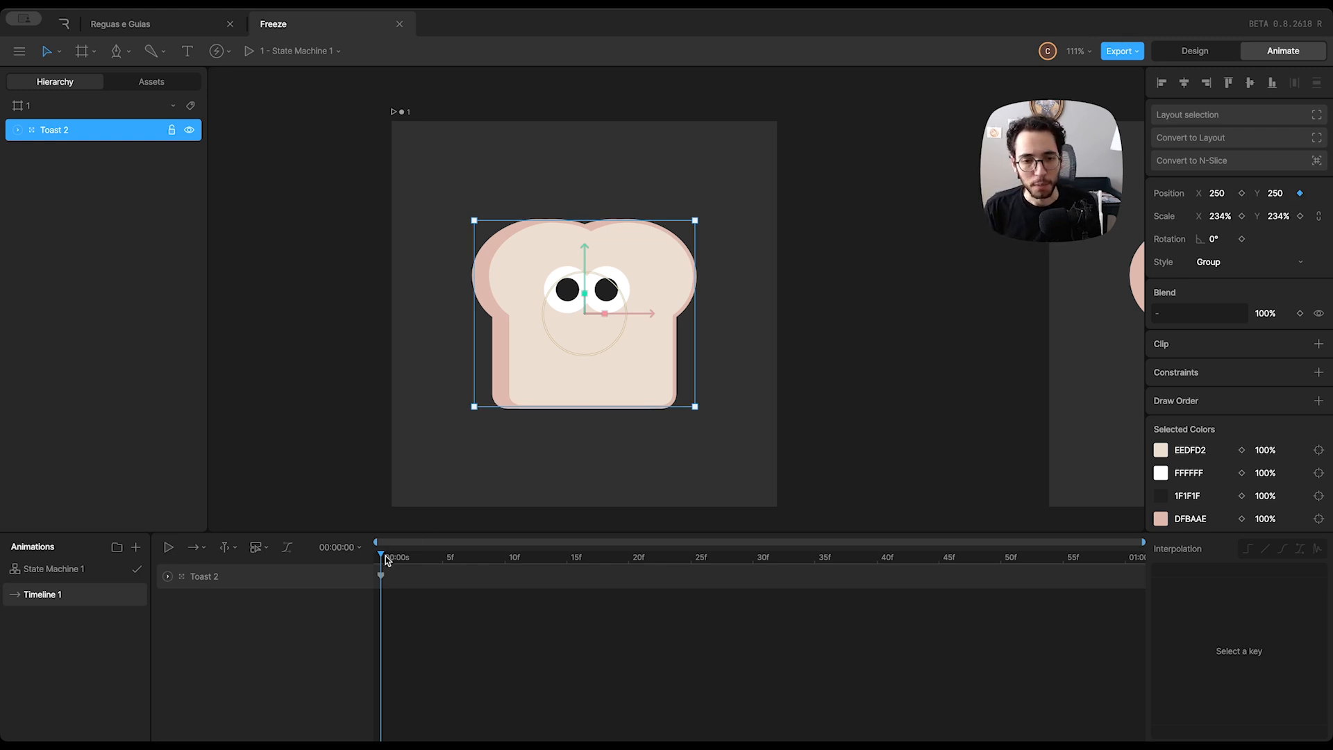
{"action": "left_click_drag", "start_coordinate": [387, 560], "coordinate": [565, 573]}
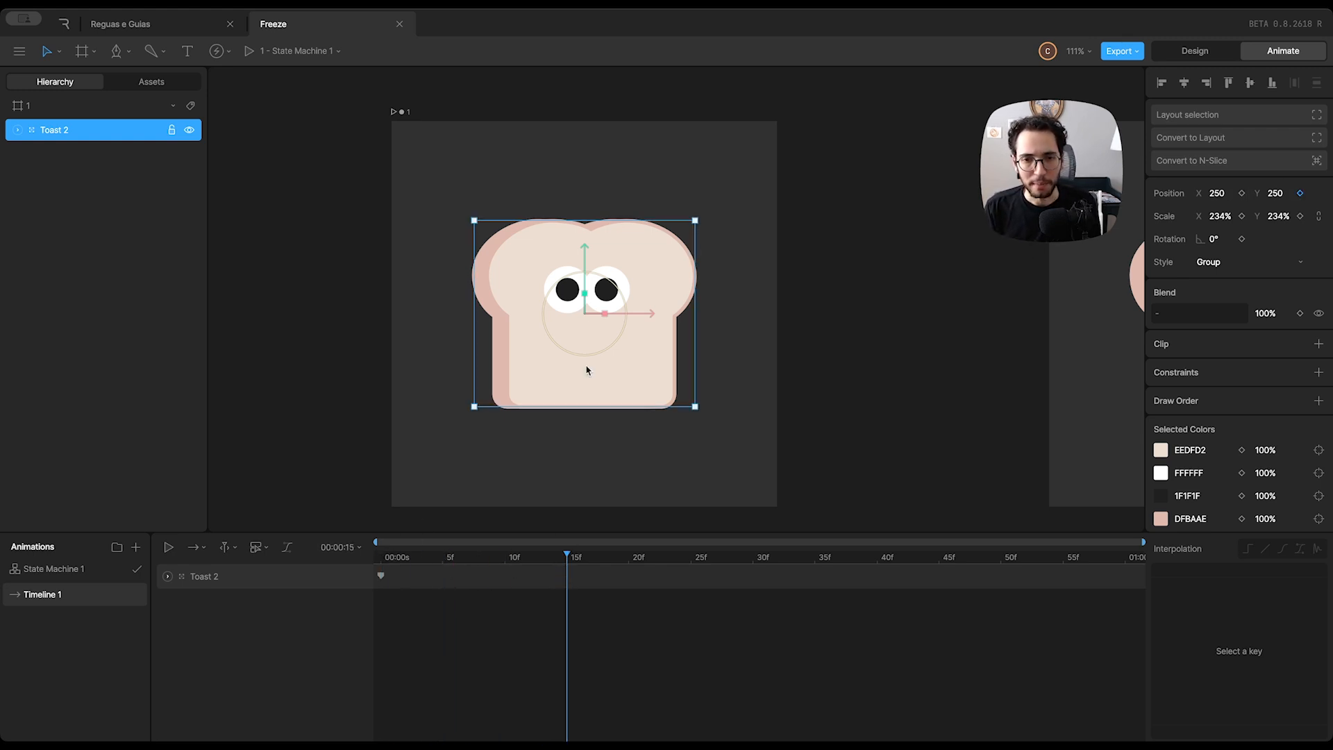
{"action": "left_click_drag", "start_coordinate": [584, 303], "coordinate": [584, 224]}
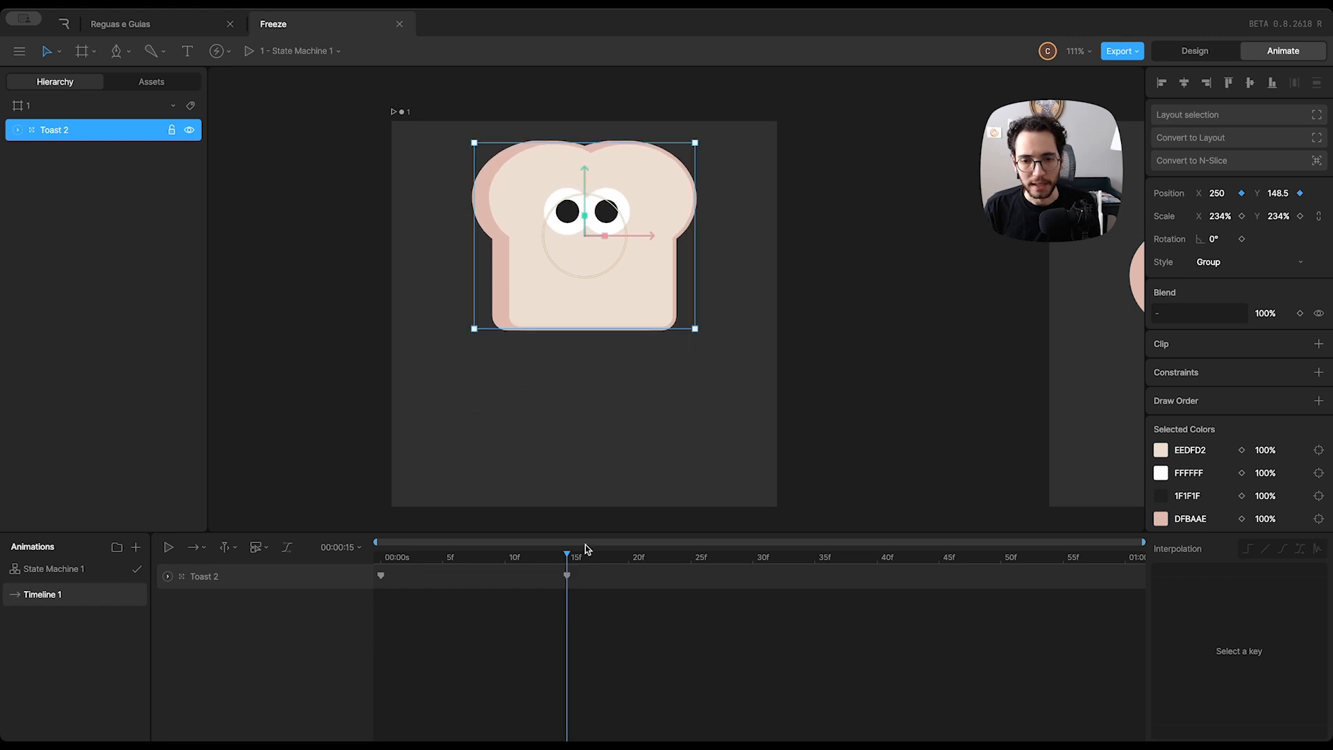
{"action": "left_click_drag", "start_coordinate": [574, 561], "coordinate": [363, 559]}
{"action": "left_click_drag", "start_coordinate": [584, 288], "coordinate": [585, 336]}
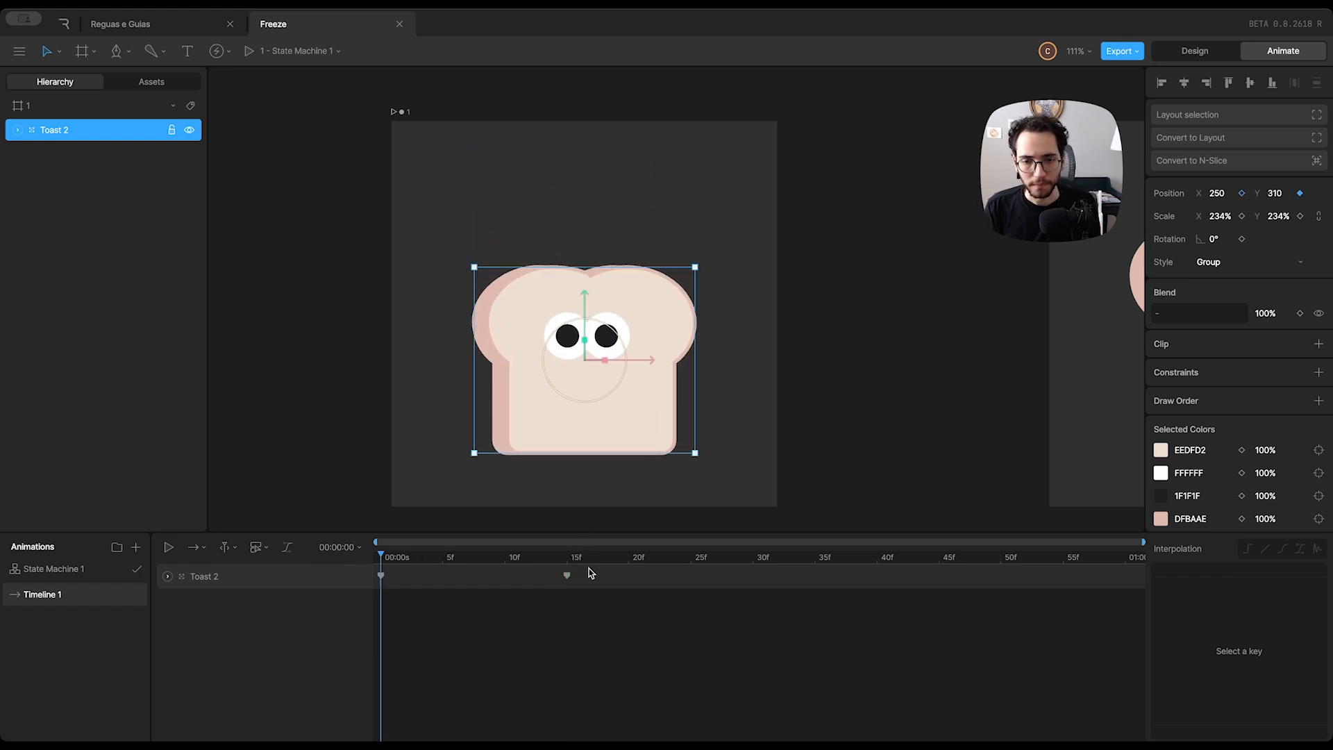
Step: Copy the toast's frame 0 position keyframe to frame 30 to close the jump
{"action": "left_click_drag", "start_coordinate": [591, 562], "coordinate": [752, 576]}
{"action": "left_click_drag", "start_coordinate": [435, 654], "coordinate": [373, 568]}
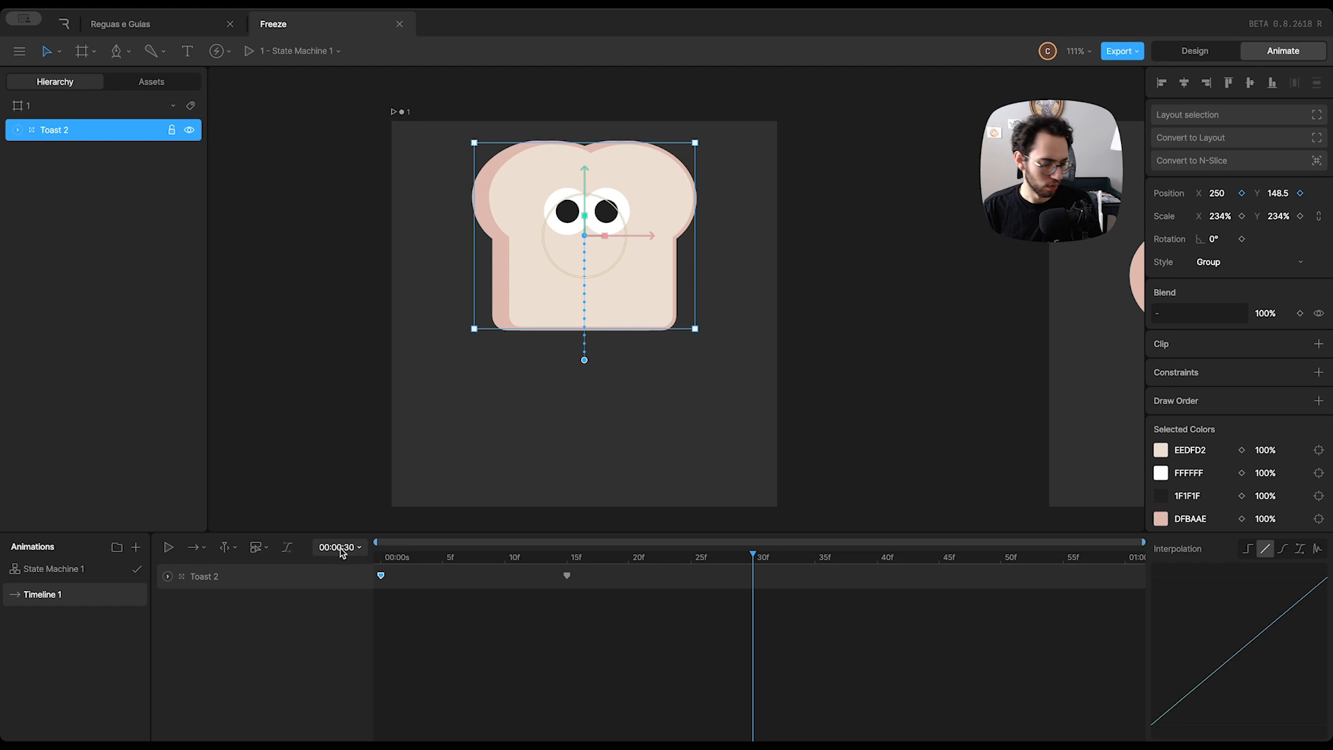
{"action": "key", "text": "super+c"}
{"action": "key", "text": "super+v"}
{"action": "left_click_drag", "start_coordinate": [719, 560], "coordinate": [360, 581]}
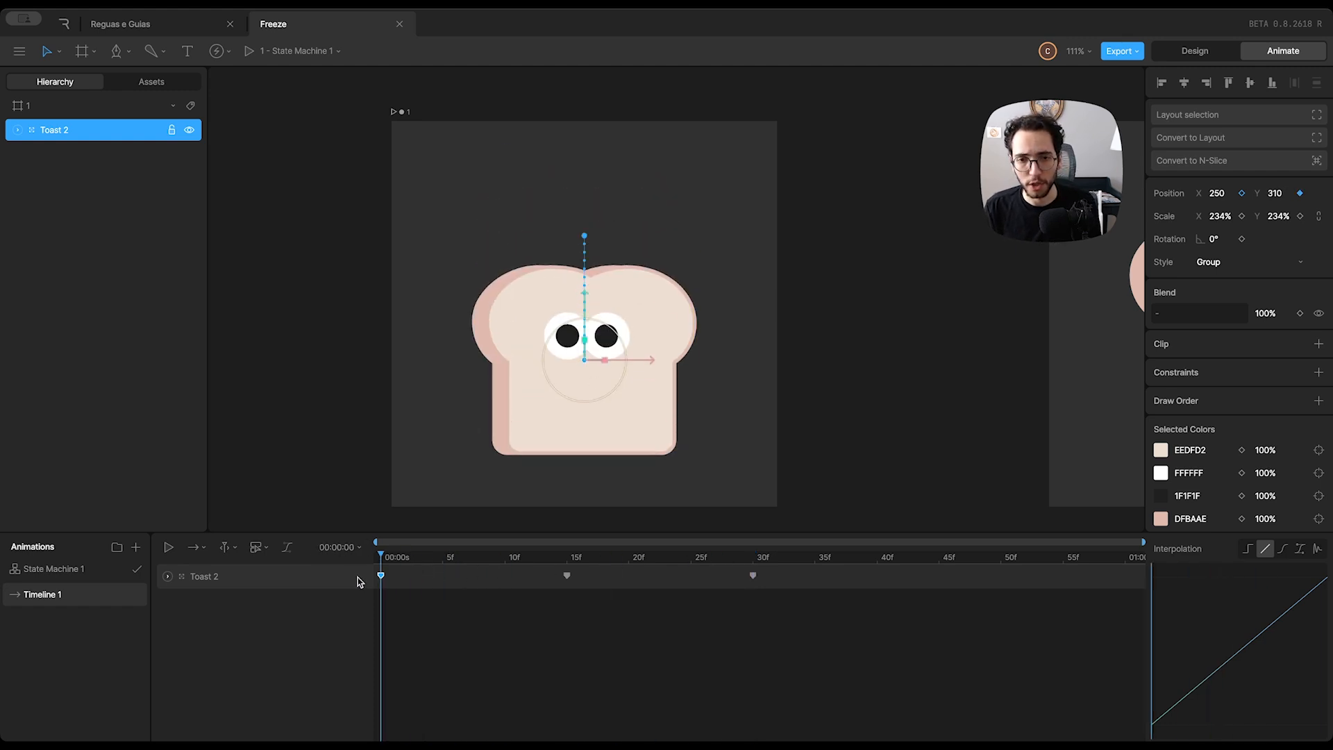
Step: Give the toast's position keyframes a smooth S-curve interpolation and review the first keyframe's easing
{"action": "left_click_drag", "start_coordinate": [842, 648], "coordinate": [755, 600]}
{"action": "left_click", "coordinate": [1282, 550]}
{"action": "left_click", "coordinate": [783, 658]}
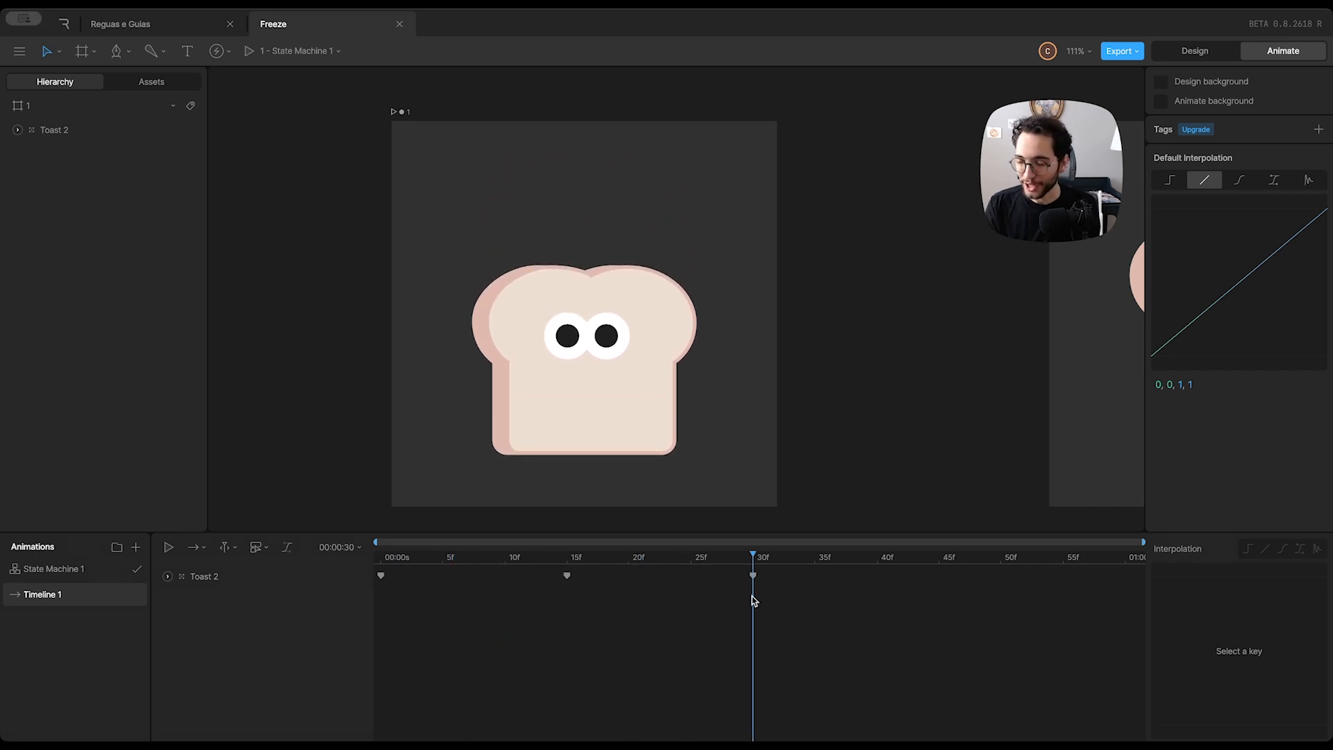
{"action": "left_click_drag", "start_coordinate": [735, 561], "coordinate": [378, 583]}
{"action": "left_click", "coordinate": [381, 577]}
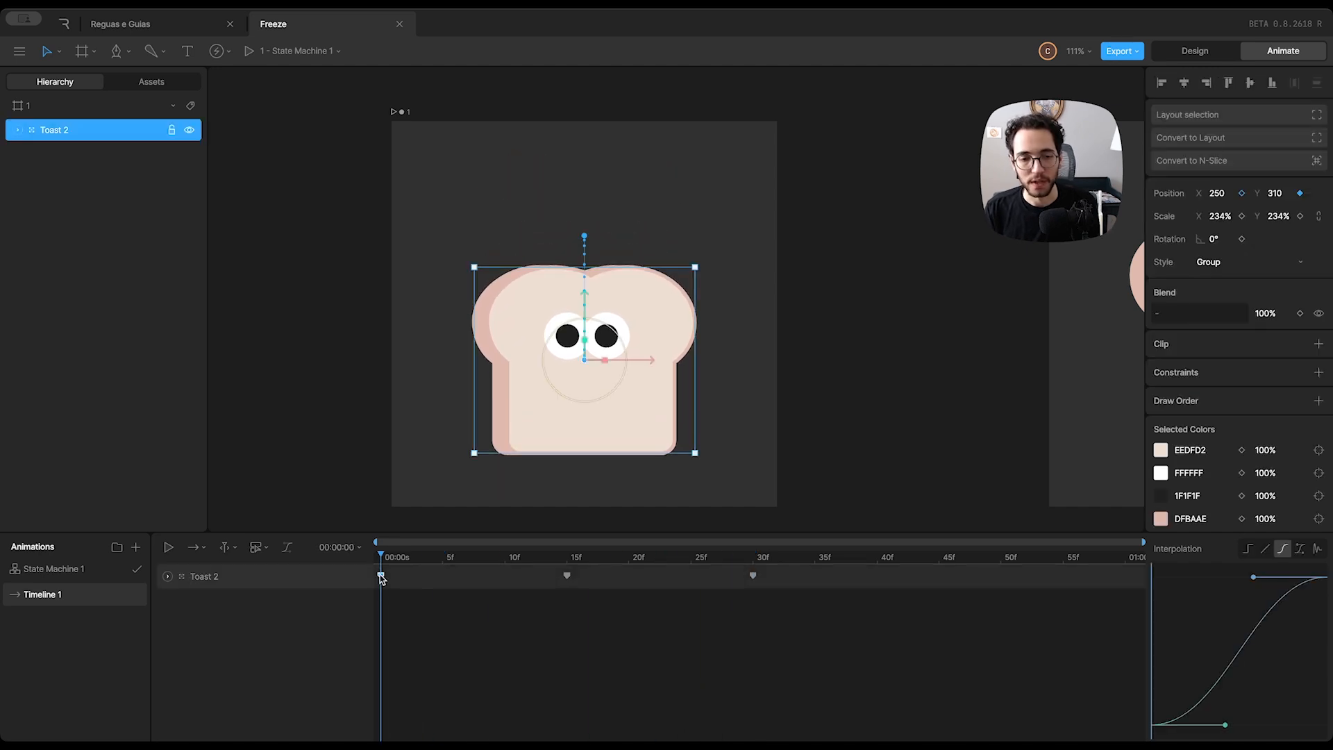
Step: Expand the toast's animated properties and delete the stray X position keyframe at frame 15
{"action": "left_click", "coordinate": [168, 577]}
{"action": "left_click", "coordinate": [422, 663]}
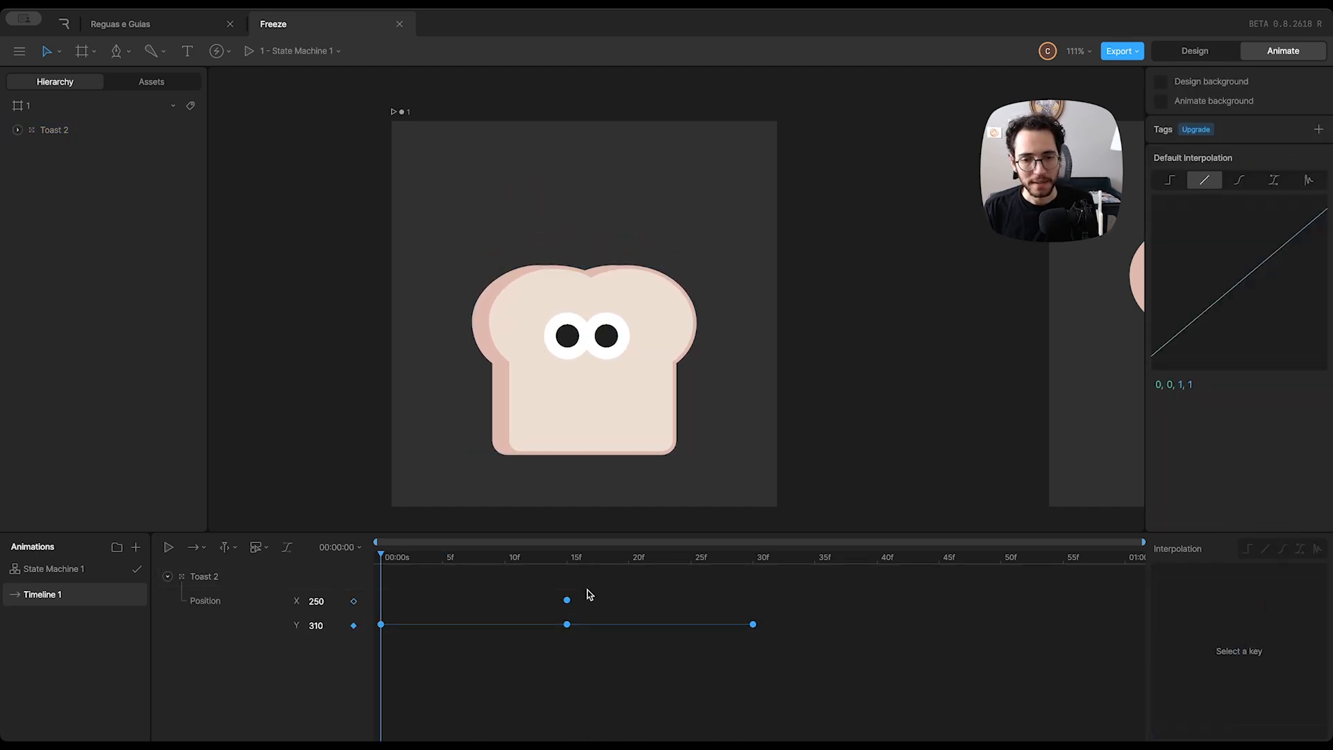
{"action": "left_click_drag", "start_coordinate": [589, 595], "coordinate": [549, 609]}
{"action": "key", "text": "Delete"}
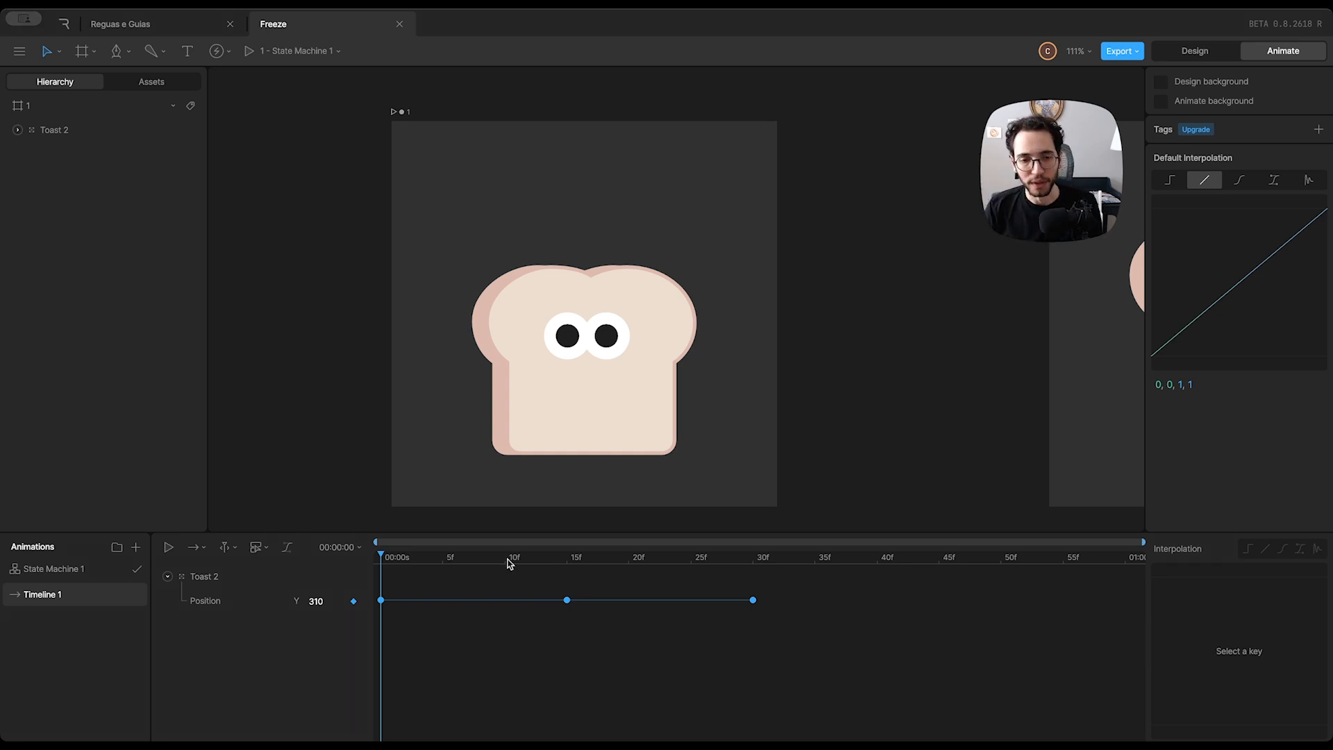
Step: Try squashing the toast to a Y scale of 181% at frame 30, undo it, and deselect the toast
{"action": "left_click_drag", "start_coordinate": [385, 556], "coordinate": [750, 580]}
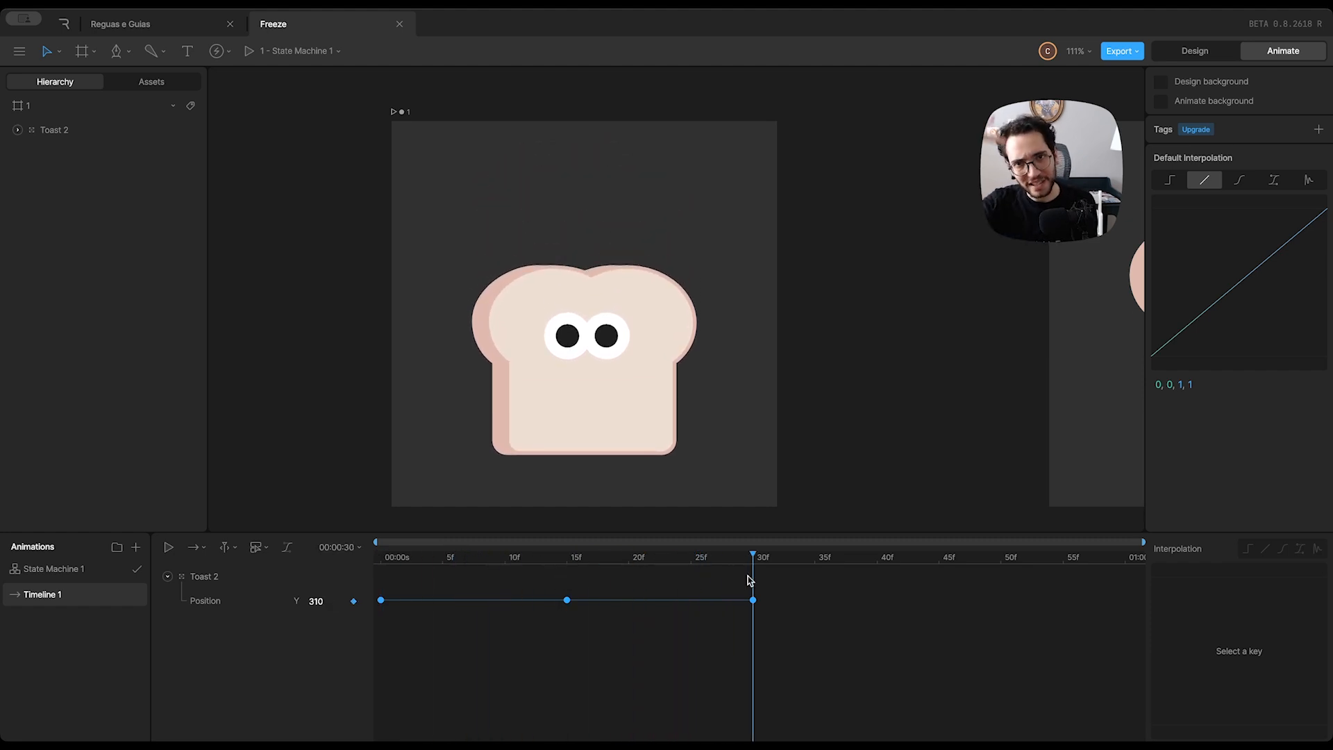
{"action": "left_click", "coordinate": [591, 402]}
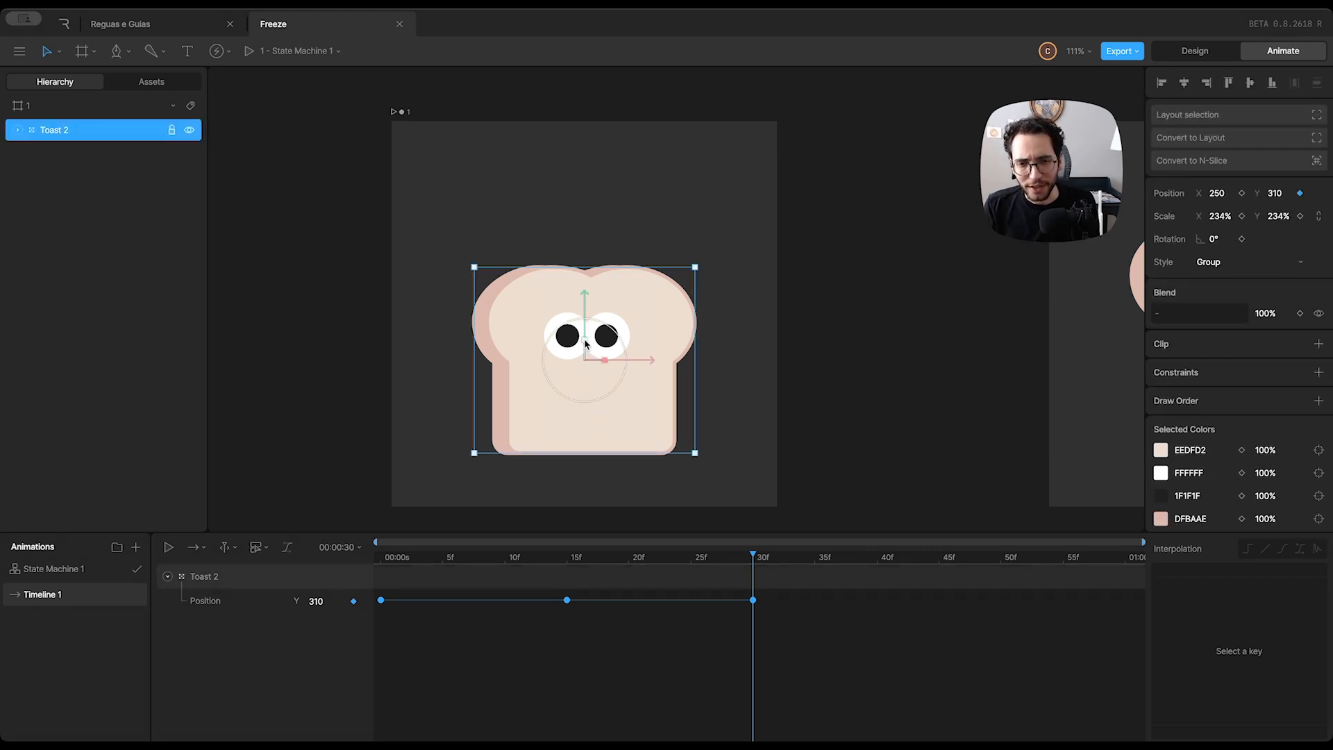
{"action": "left_click_drag", "start_coordinate": [585, 345], "coordinate": [596, 445]}
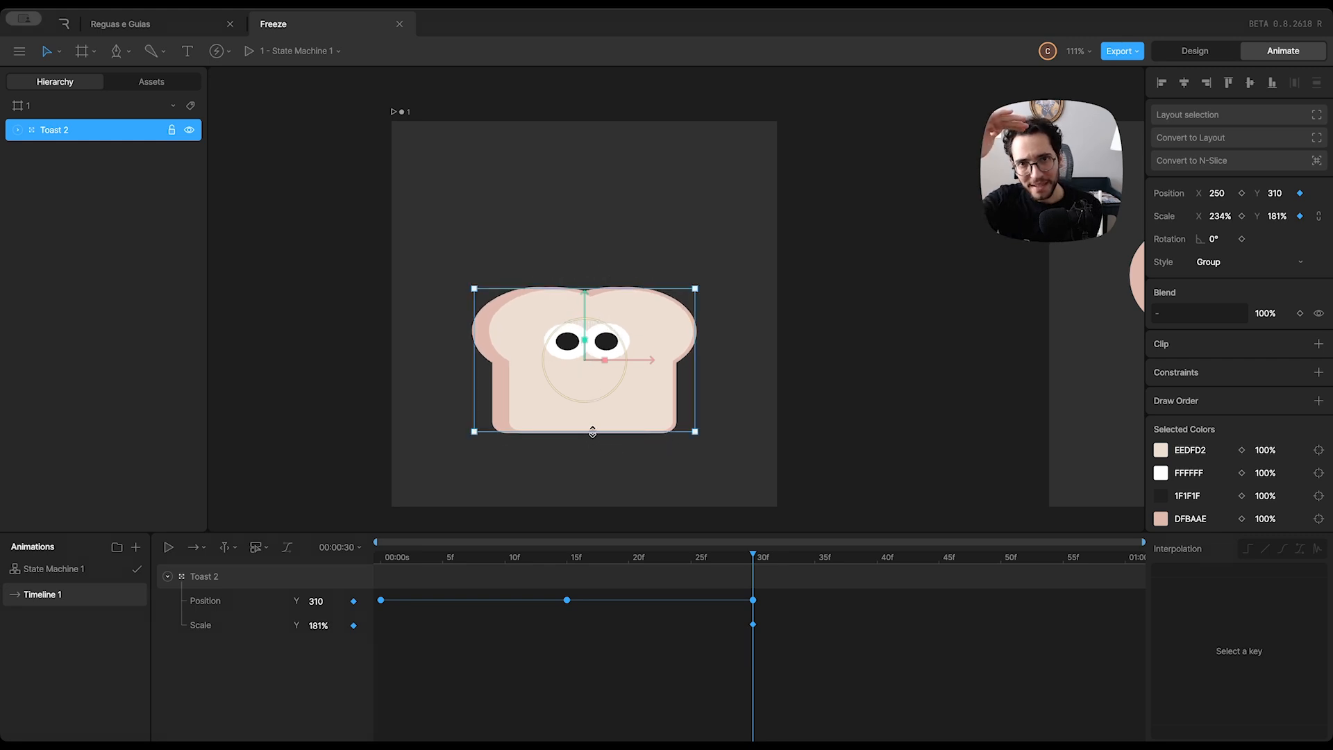
{"action": "key", "text": "ctrl+z"}
{"action": "left_click", "coordinate": [721, 312]}
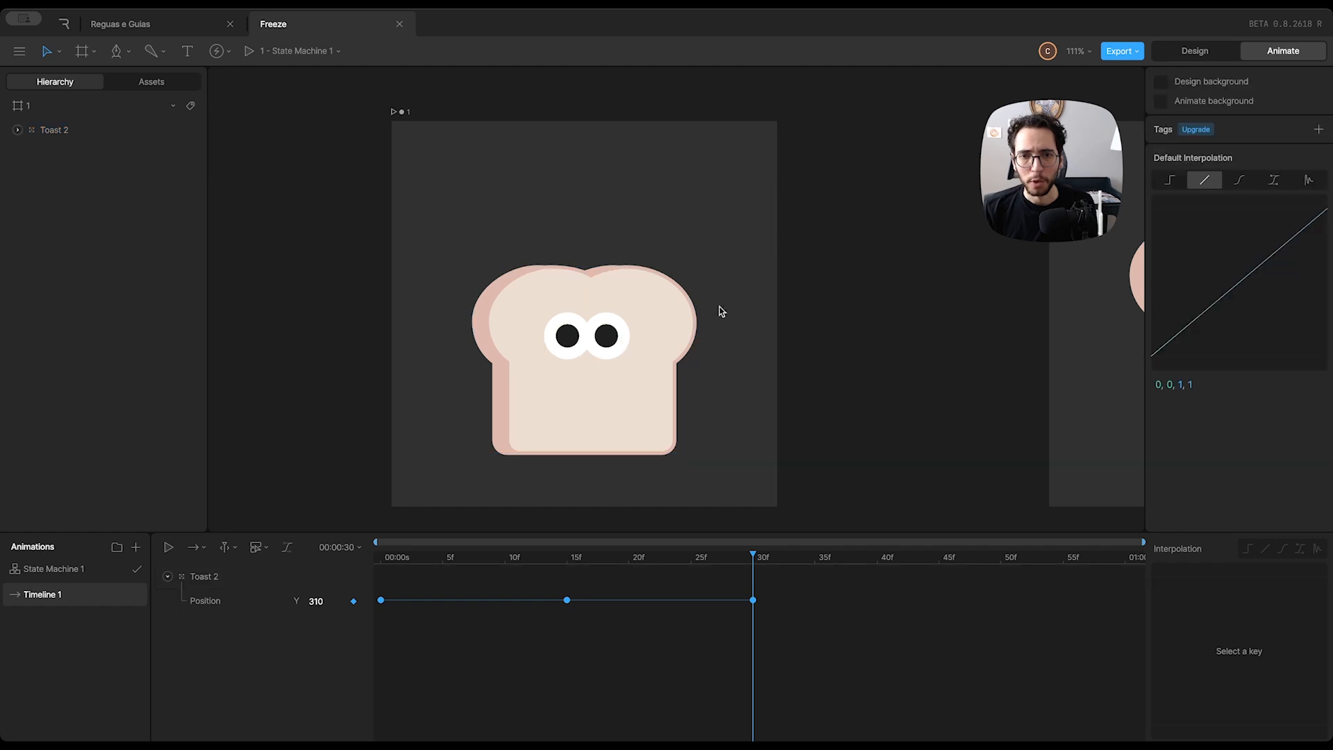
Step: Show the rulers and place a horizontal guide at Y 431 along the toast's base
{"action": "left_click", "coordinate": [1076, 51]}
{"action": "left_click", "coordinate": [1099, 544]}
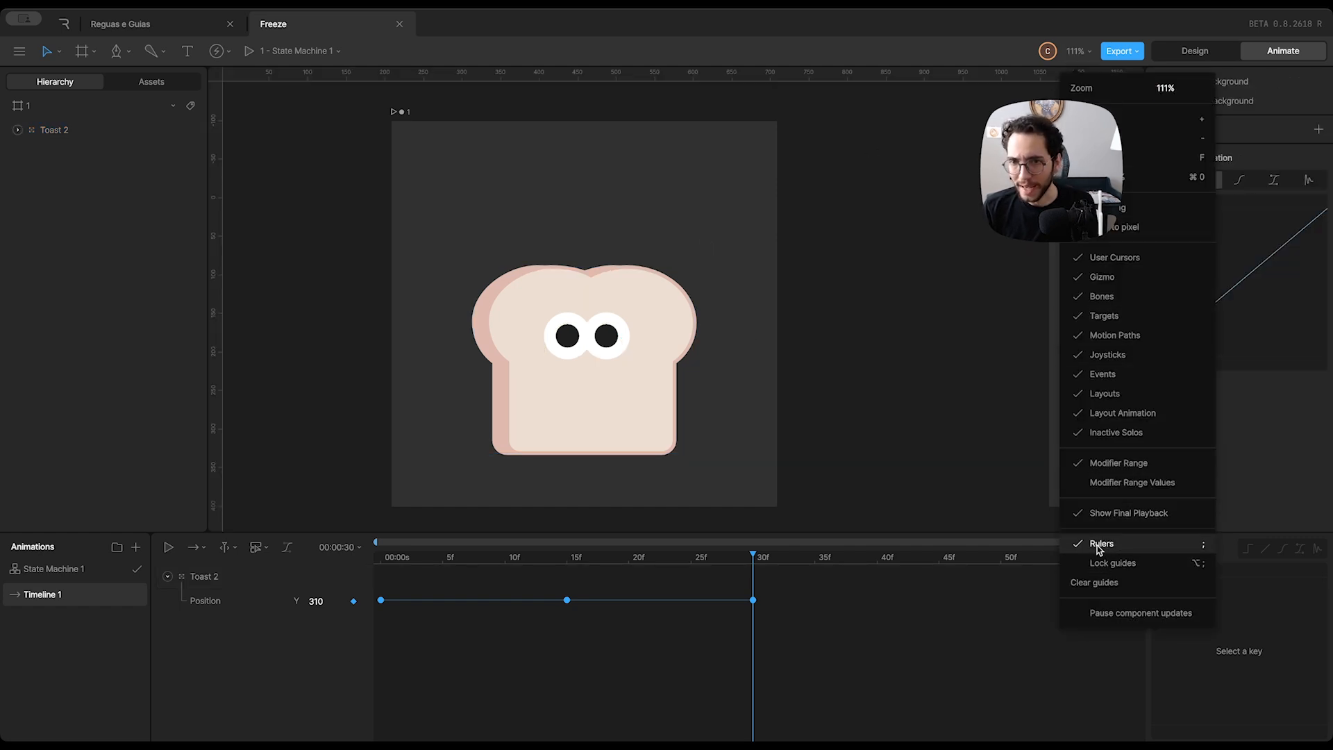
{"action": "left_click_drag", "start_coordinate": [714, 77], "coordinate": [691, 458]}
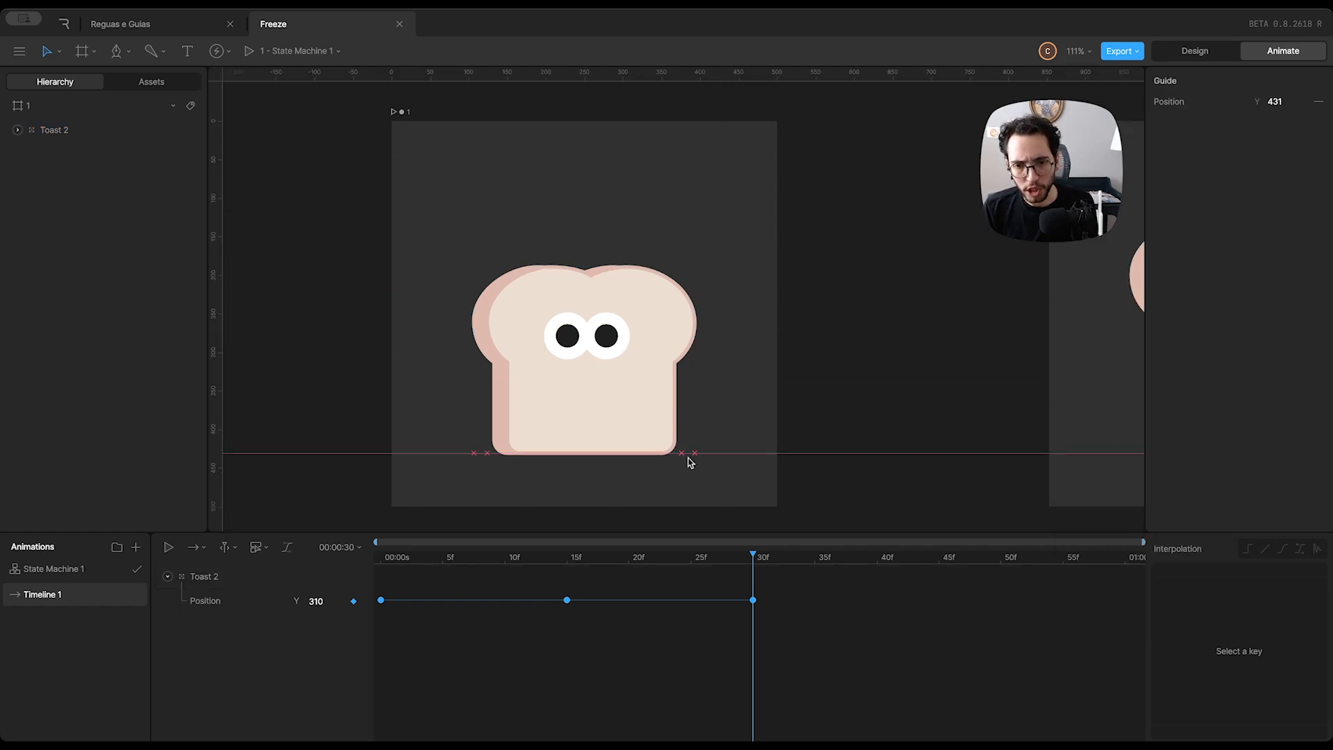
Step: Squash the toast at frame 30 to scale X 262%, Y 181%, and lower it to Y 337 onto the guide
{"action": "left_click", "coordinate": [753, 600]}
{"action": "left_click_drag", "start_coordinate": [731, 556], "coordinate": [753, 591]}
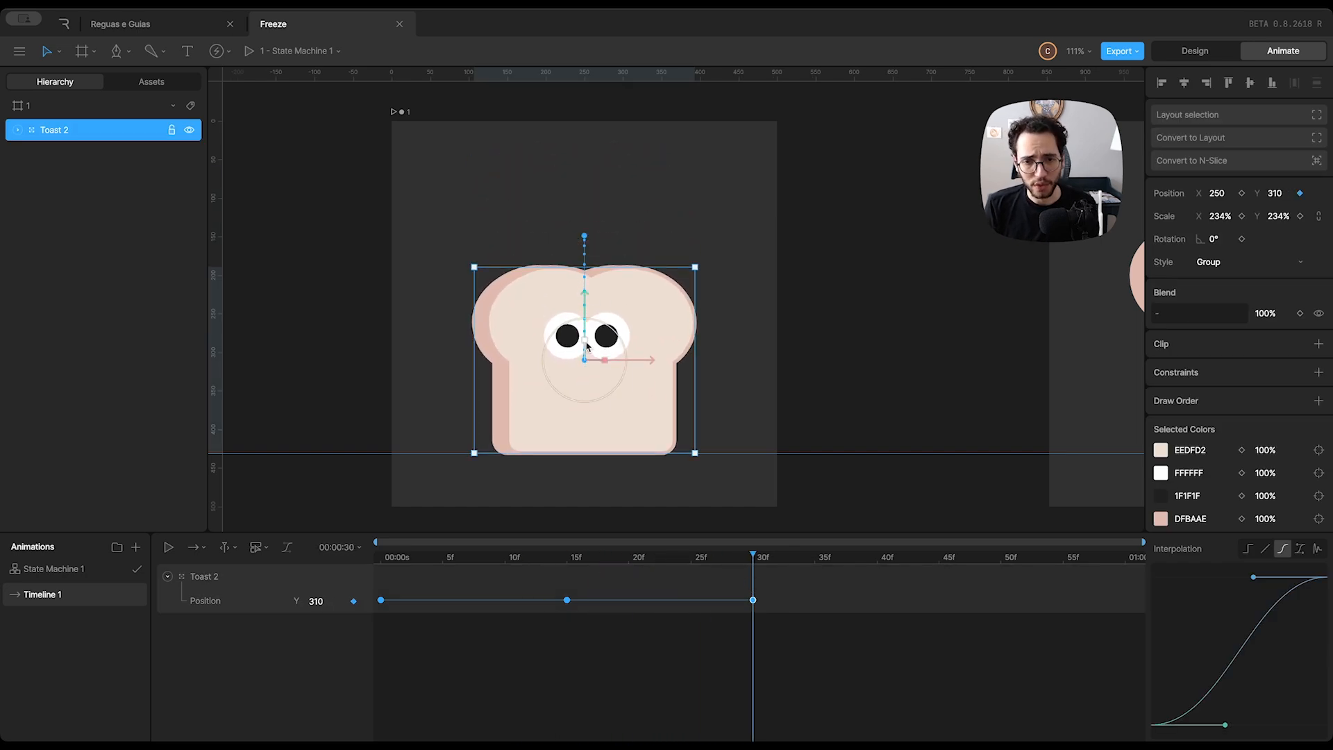
{"action": "left_click_drag", "start_coordinate": [585, 345], "coordinate": [648, 364]}
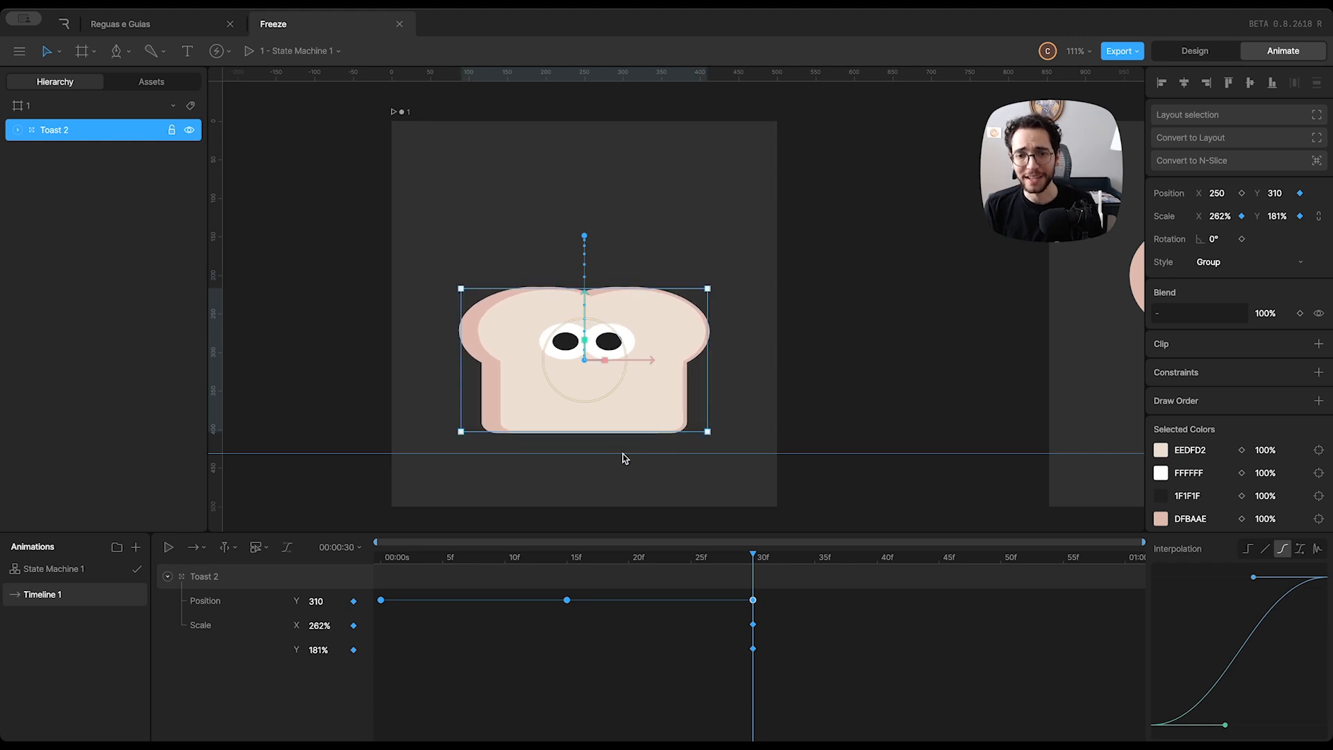
{"action": "left_click_drag", "start_coordinate": [587, 299], "coordinate": [587, 319]}
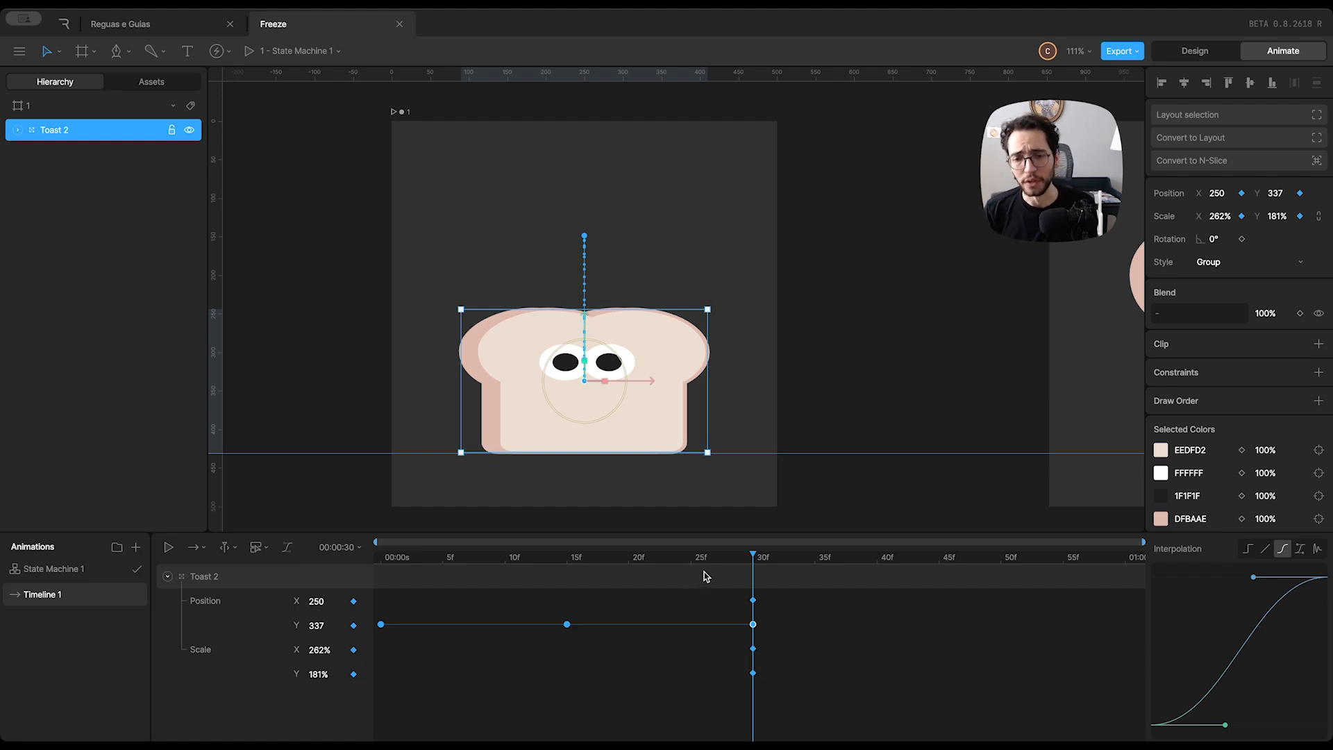
Step: Undo the squash, the guide and the preceding keyframe edits
{"action": "key", "text": "ctrl+z"}
{"action": "key", "text": "ctrl+z"}
{"action": "key", "text": "ctrl+z"}
{"action": "key", "text": "ctrl+z"}
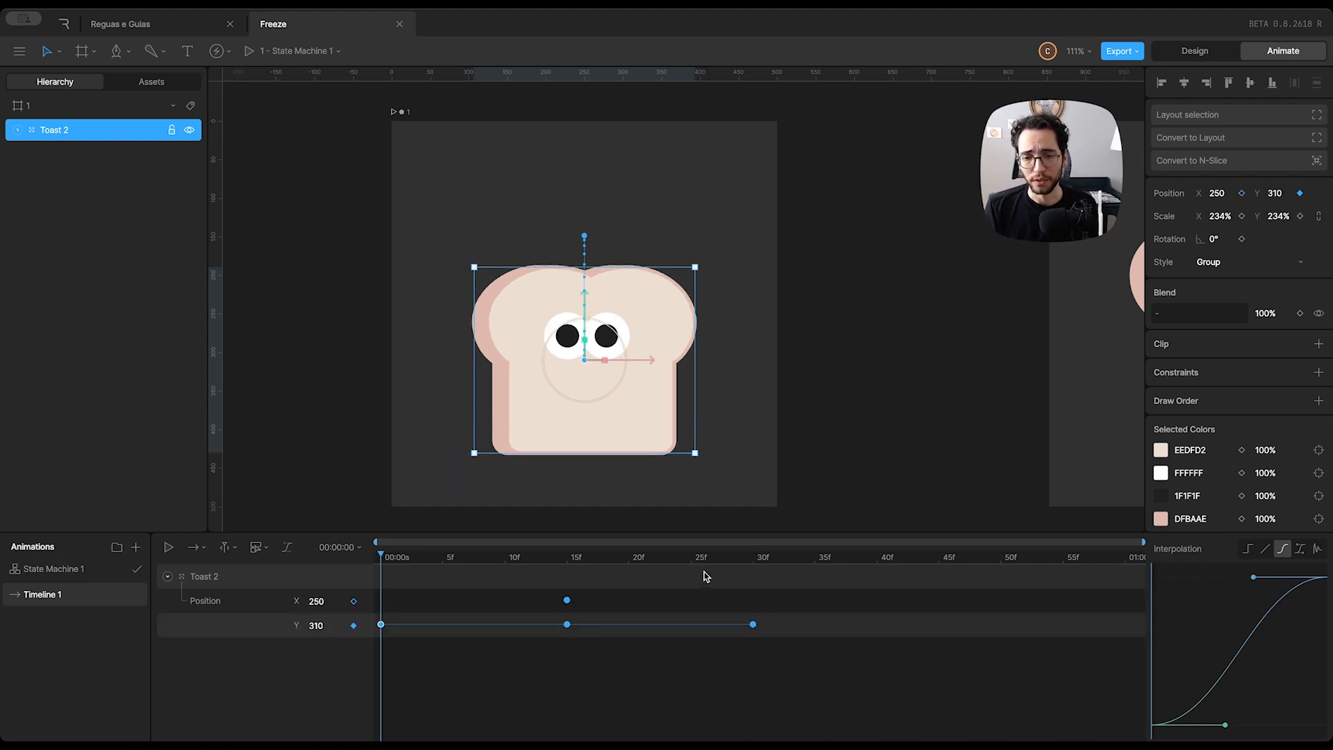
{"action": "key", "text": "ctrl+z"}
Step: Delete all of the toast's remaining position keyframes from Timeline 1 and reselect the toast
{"action": "left_click_drag", "start_coordinate": [606, 558], "coordinate": [342, 561]}
{"action": "left_click_drag", "start_coordinate": [643, 602], "coordinate": [335, 675]}
{"action": "left_click_drag", "start_coordinate": [615, 593], "coordinate": [359, 654]}
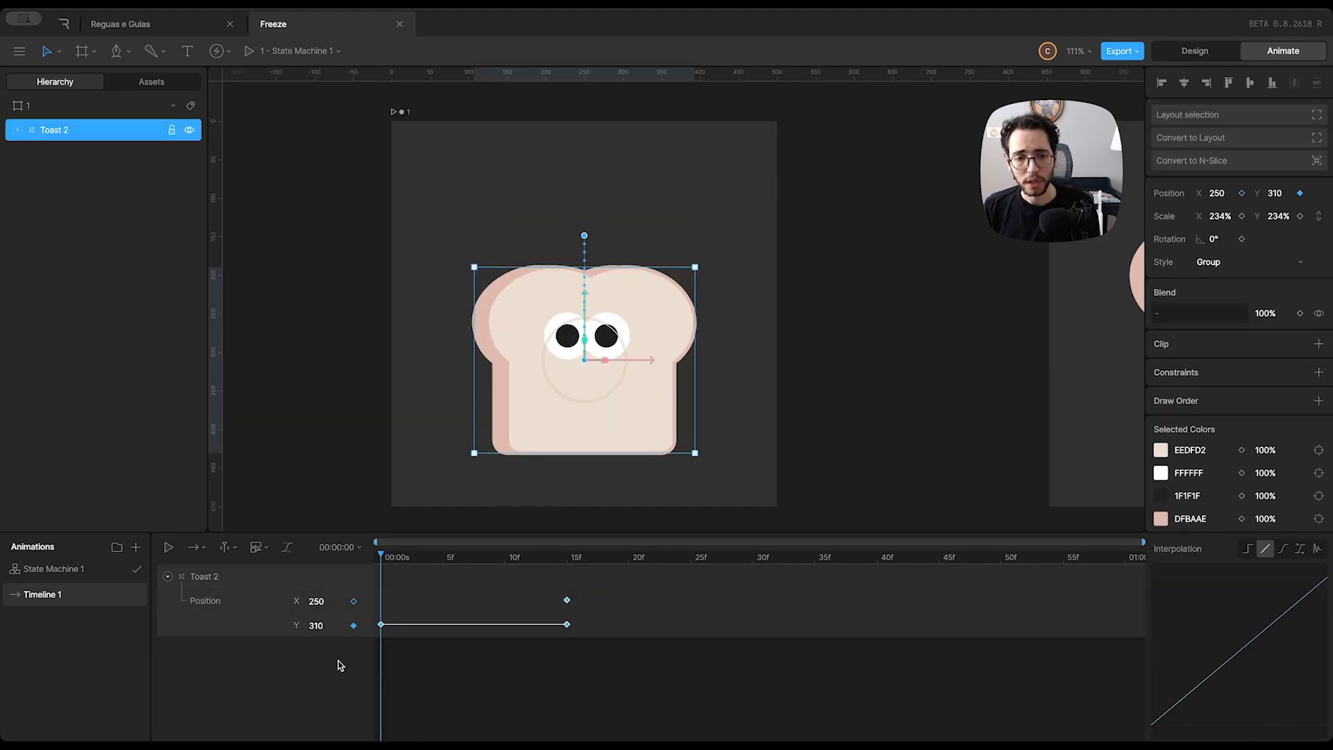
{"action": "key", "text": "Delete"}
{"action": "left_click", "coordinate": [590, 352]}
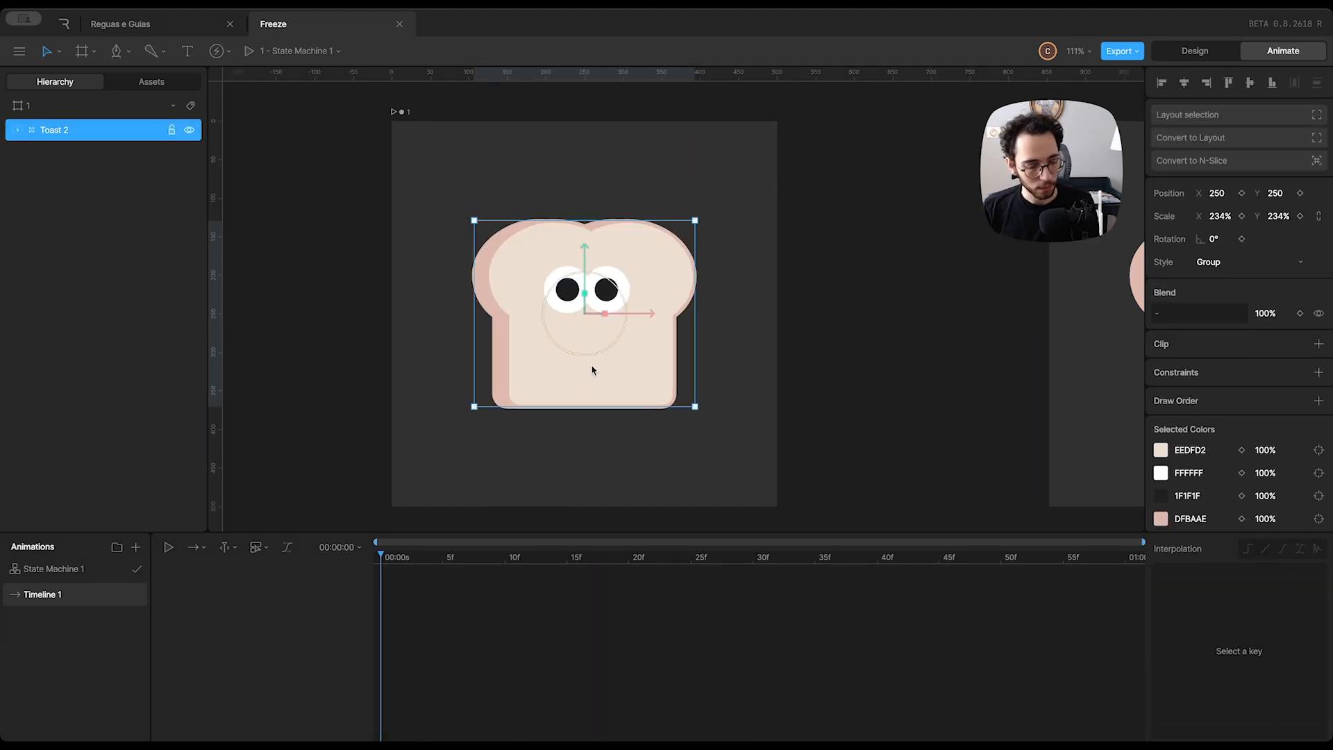
Step: In Design mode, use Freeze to move the toast's pivot down to its base at Y 370.5, and return to Animate mode
{"action": "key", "text": "Tab"}
{"action": "key", "text": "y"}
{"action": "left_click_drag", "start_coordinate": [585, 257], "coordinate": [592, 355]}
{"action": "key", "text": "y"}
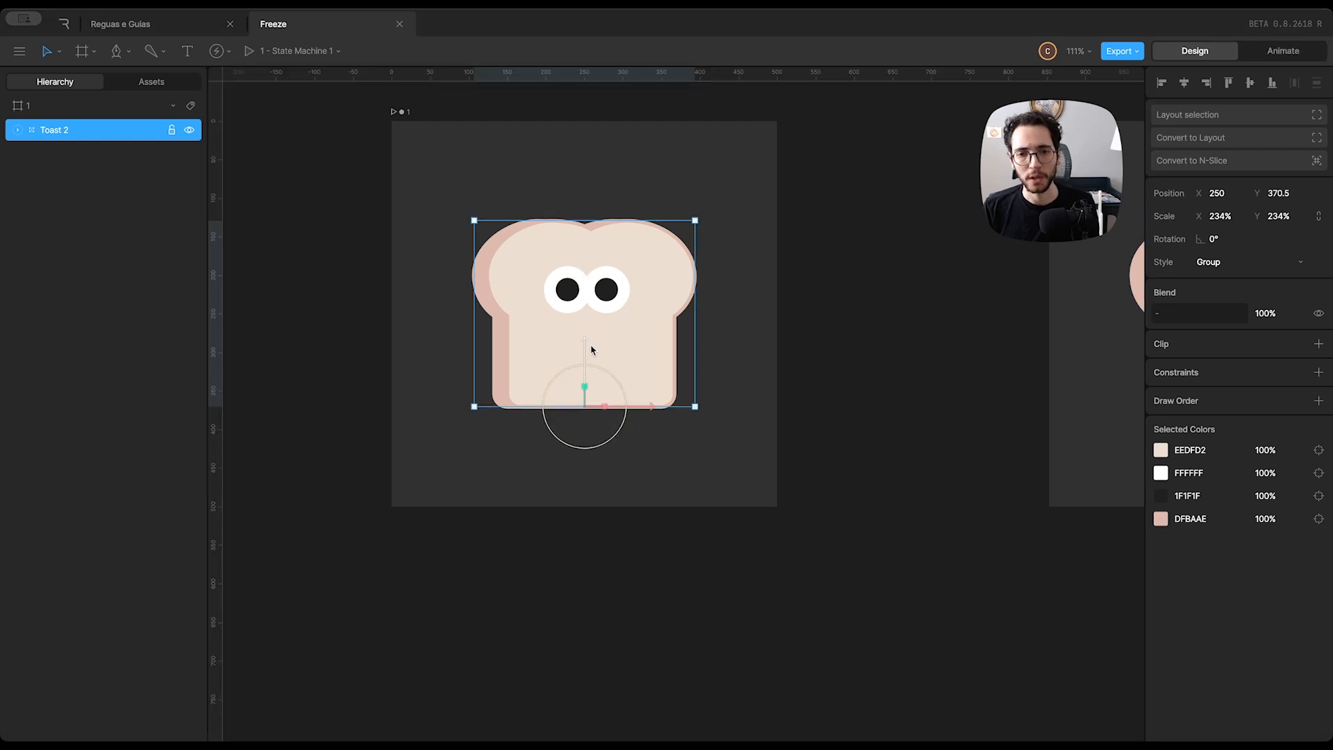
{"action": "key", "text": "Tab"}
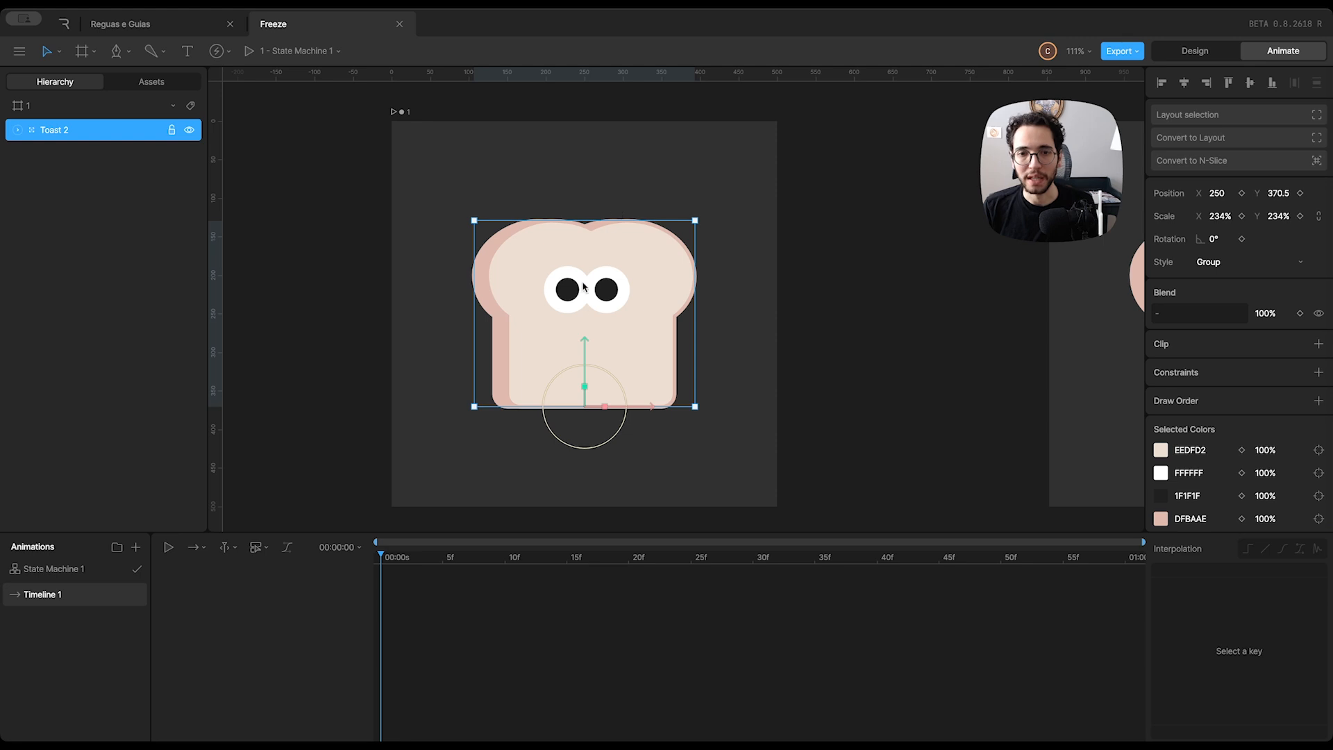
Step: Keyframe a toast bounce in Timeline 1: Y 427.5 at frame 0, Y 310.5 at frame 10, and a copy of the first key at frame 20
{"action": "left_click_drag", "start_coordinate": [585, 345], "coordinate": [580, 390]}
{"action": "left_click_drag", "start_coordinate": [492, 557], "coordinate": [505, 557]}
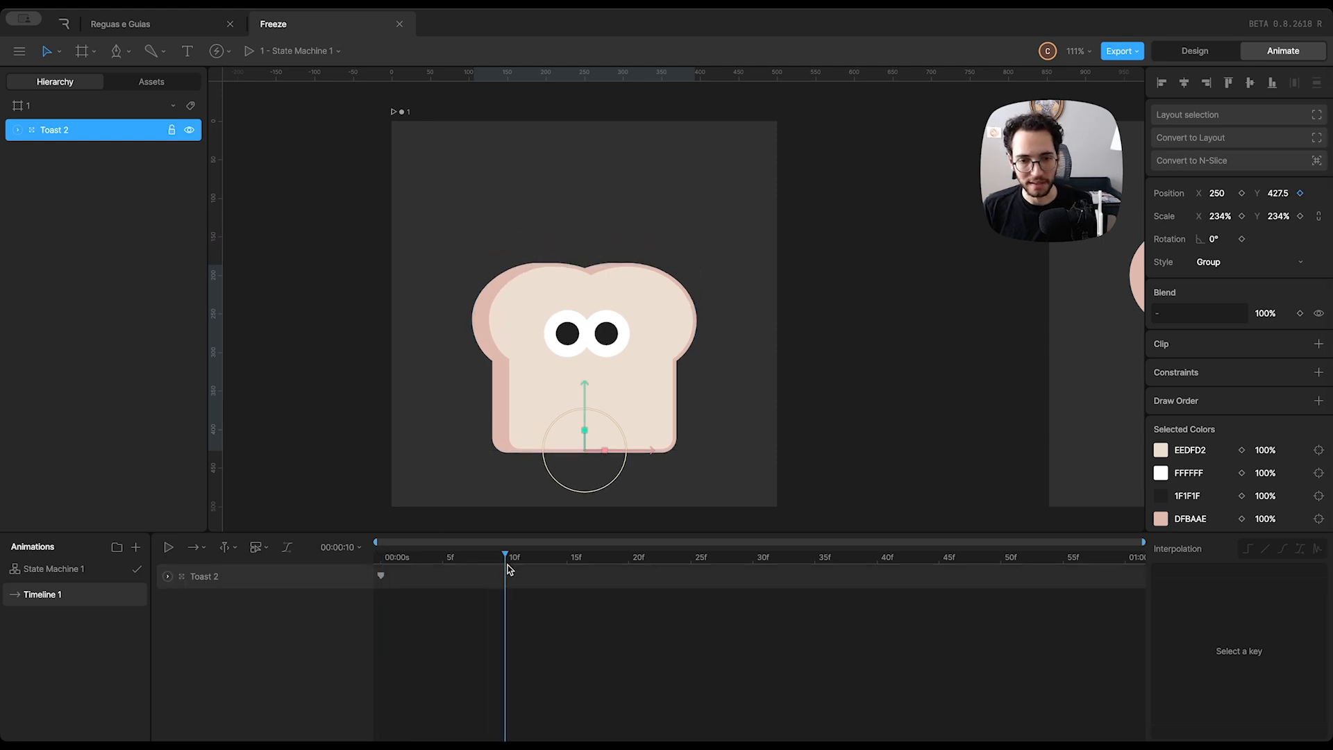
{"action": "left_click_drag", "start_coordinate": [579, 409], "coordinate": [579, 318]}
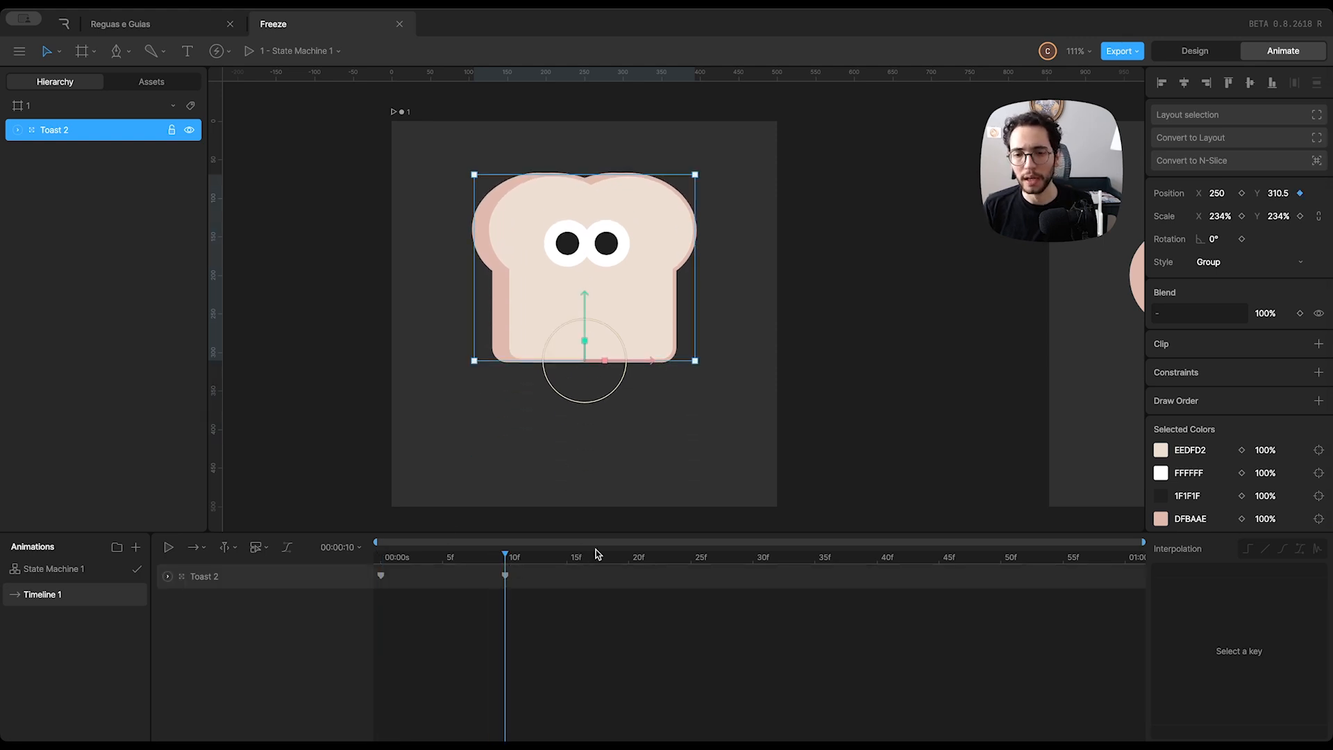
{"action": "left_click_drag", "start_coordinate": [605, 566], "coordinate": [629, 560]}
{"action": "left_click_drag", "start_coordinate": [584, 309], "coordinate": [584, 397]}
{"action": "left_click_drag", "start_coordinate": [414, 598], "coordinate": [361, 552]}
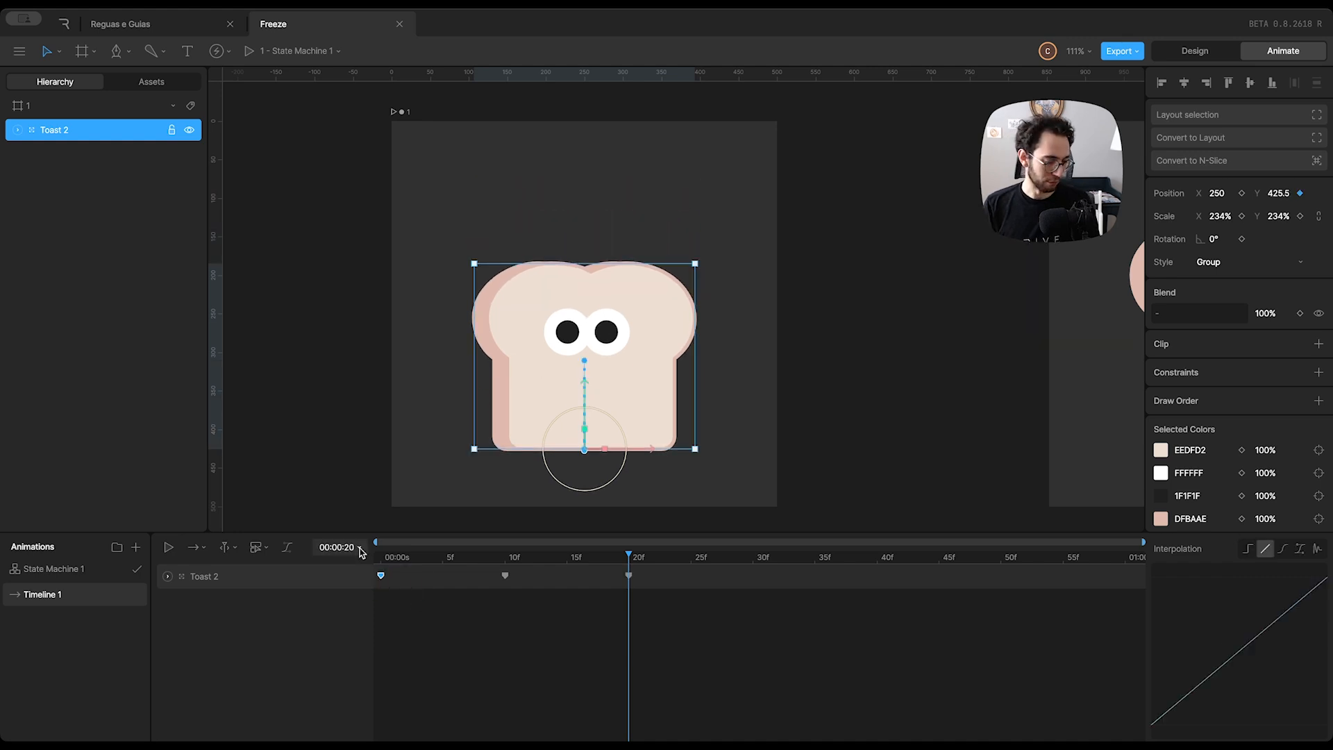
{"action": "key", "text": "super+c"}
{"action": "key", "text": "super+v"}
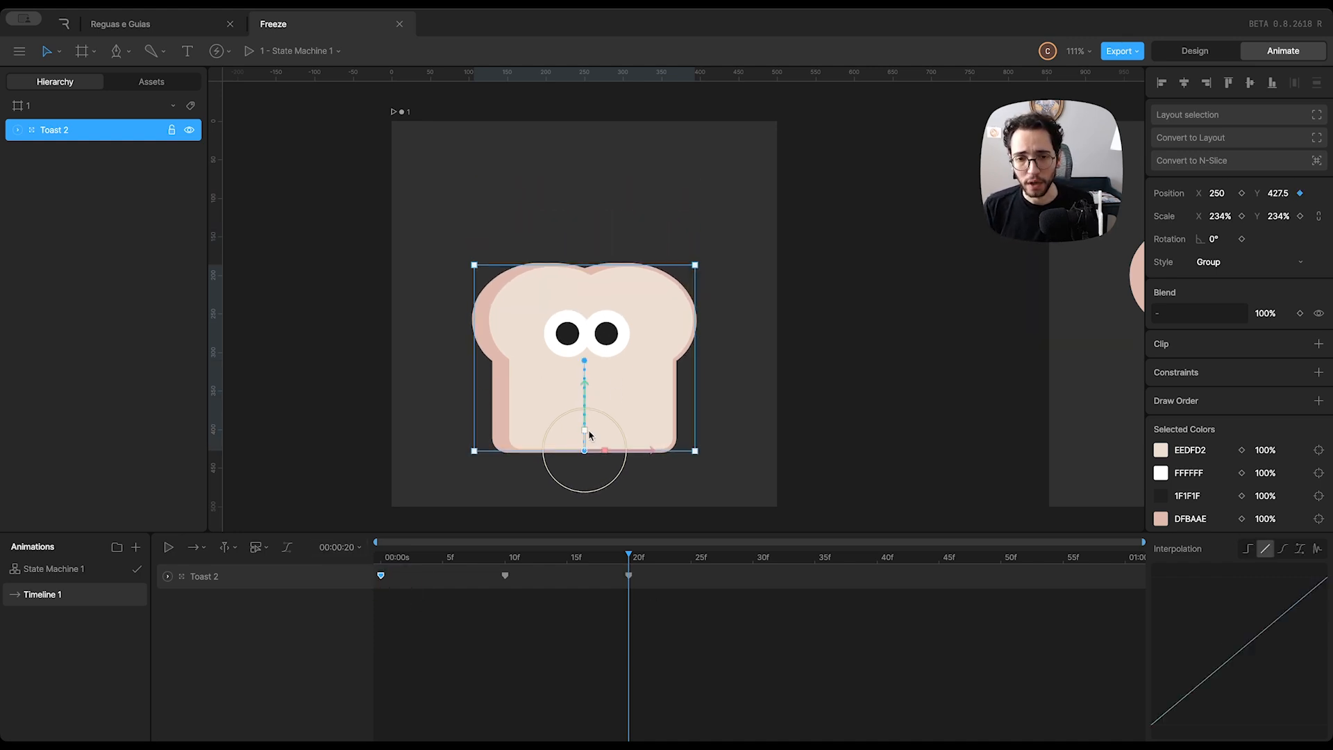
Step: Squash the toast at frame 20 to scale X 286%, Y 181%, and set its scale to 100% on both axes at frame 10
{"action": "left_click_drag", "start_coordinate": [585, 437], "coordinate": [590, 536]}
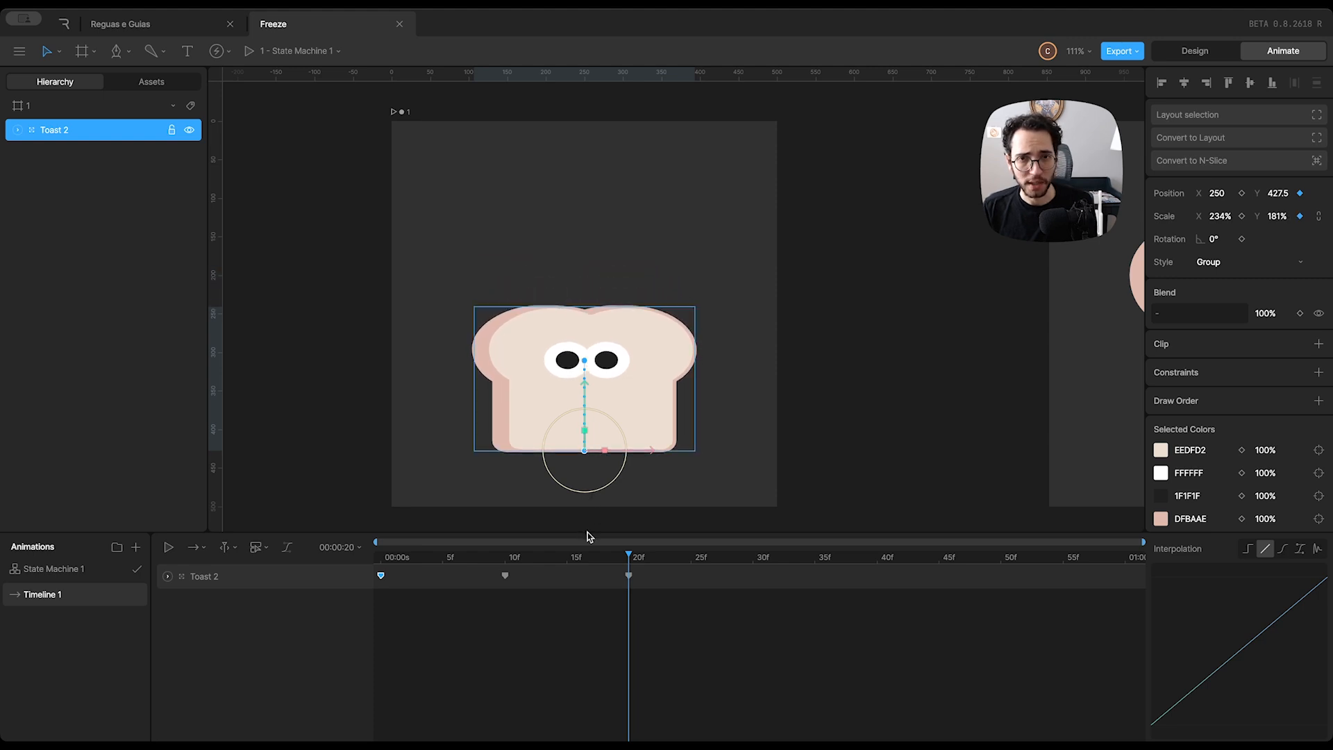
{"action": "left_click_drag", "start_coordinate": [602, 454], "coordinate": [698, 451]}
{"action": "left_click_drag", "start_coordinate": [627, 560], "coordinate": [505, 560]}
{"action": "left_click", "coordinate": [1206, 218]}
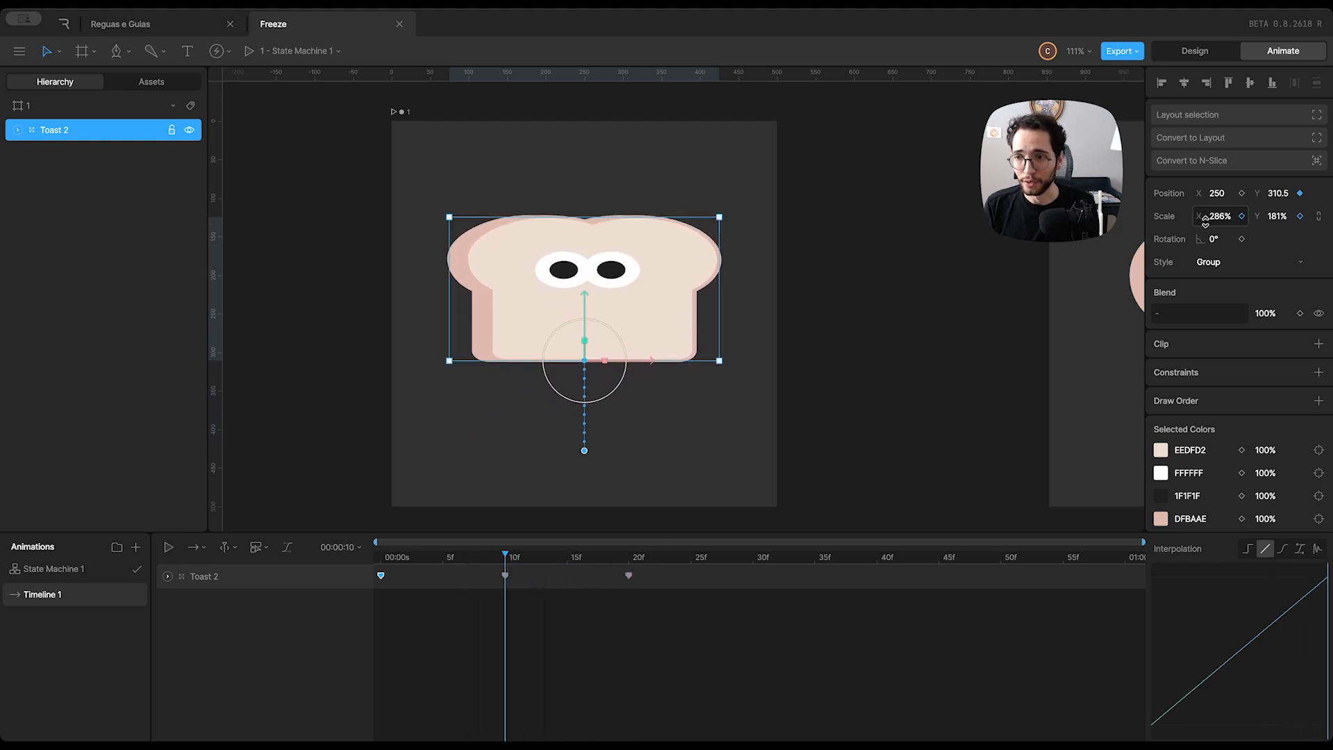
{"action": "type", "text": "100"}
{"action": "key", "text": "Tab"}
{"action": "type", "text": "100"}
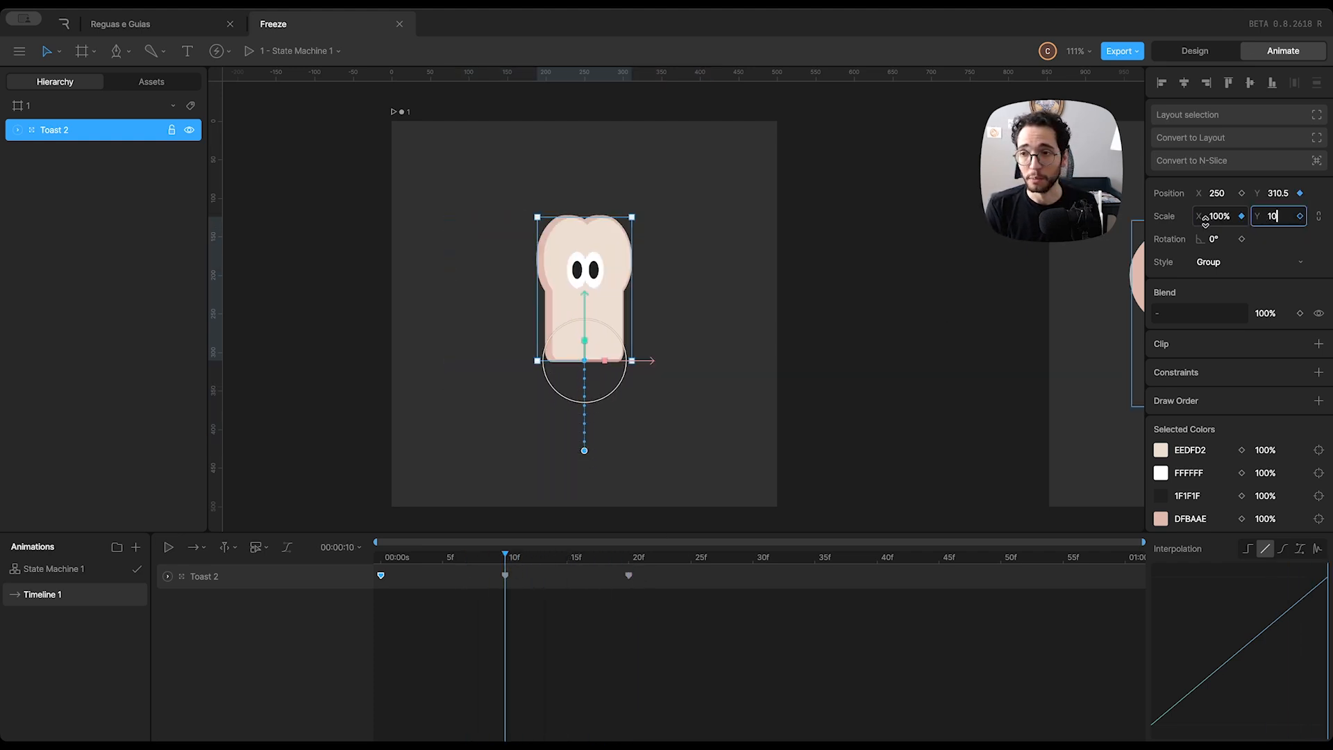
{"action": "key", "text": "Return"}
Step: Scrub Timeline 1 between frames 0 and 10 to check the toast's scale and bounce
{"action": "left_click", "coordinate": [525, 583]}
{"action": "left_click_drag", "start_coordinate": [524, 560], "coordinate": [389, 574]}
{"action": "left_click", "coordinate": [381, 576]}
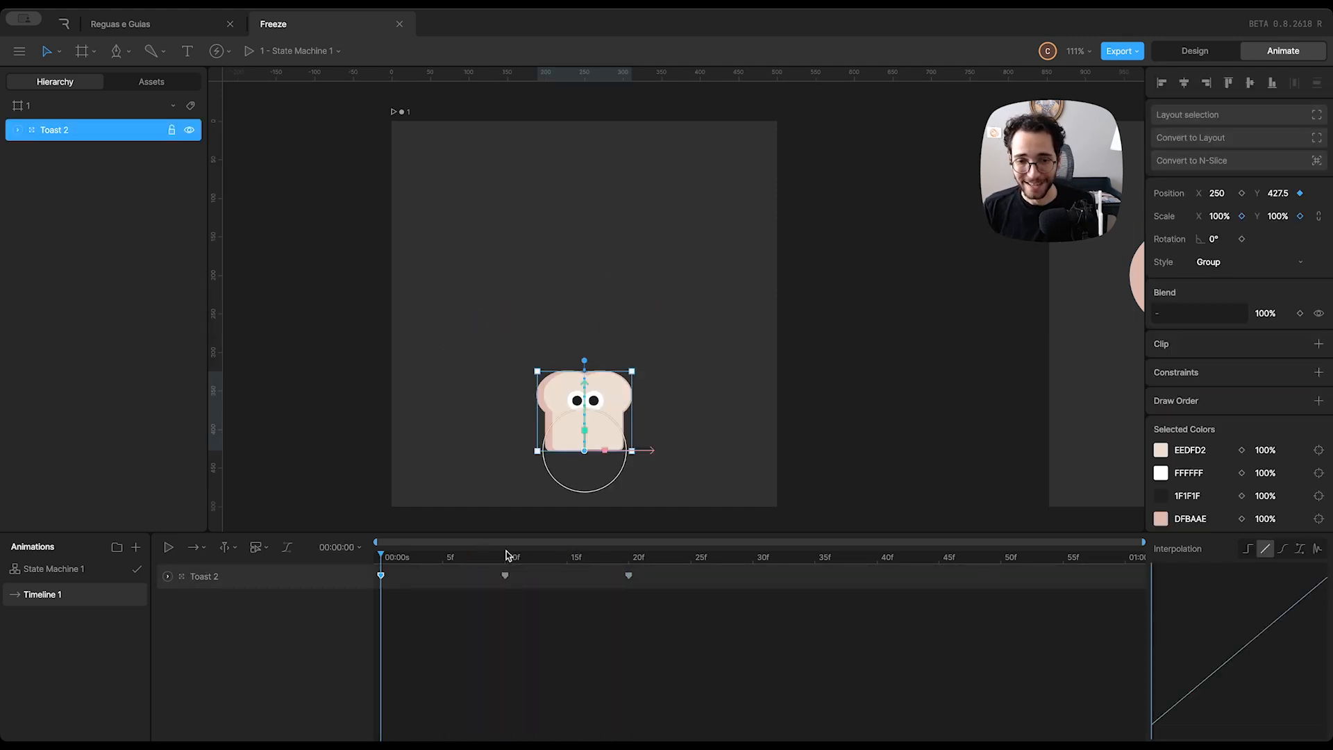
{"action": "left_click", "coordinate": [507, 556]}
{"action": "left_click", "coordinate": [586, 628]}
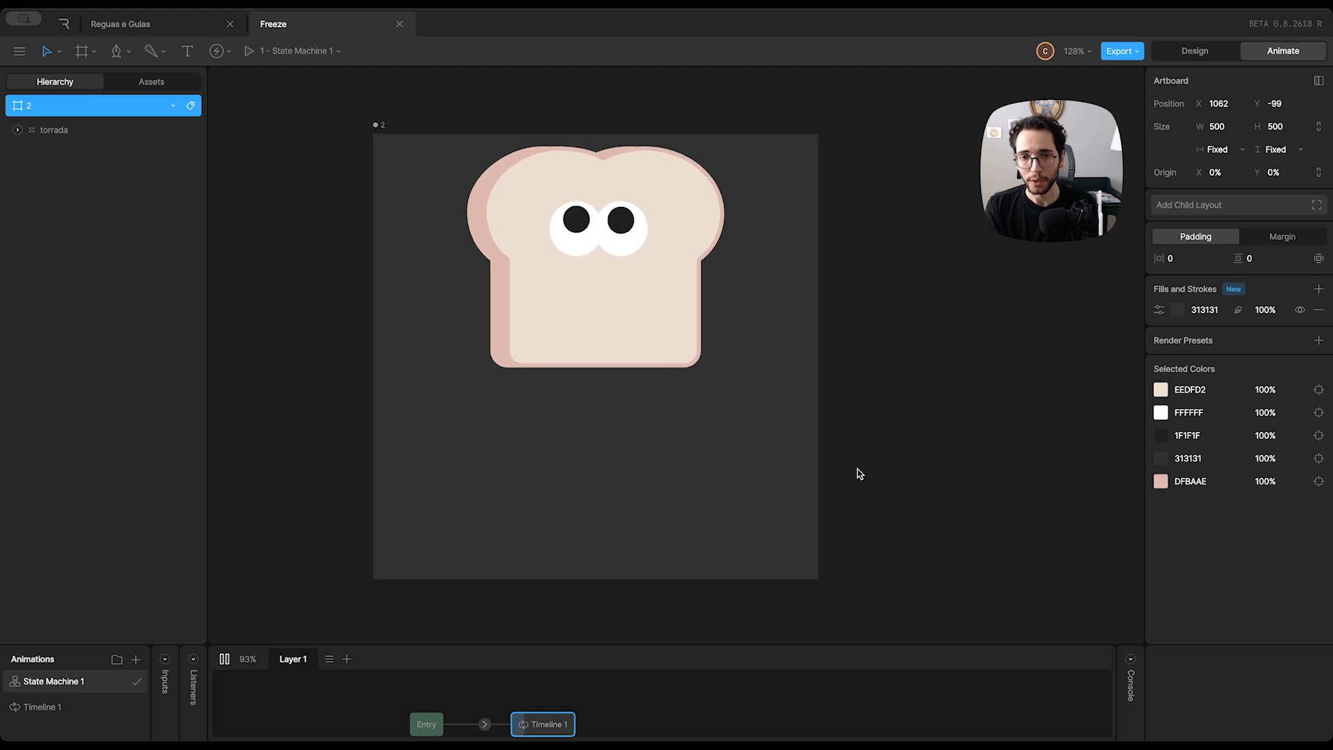
Step: On artboard 2, open and play Timeline 1, expand torrada's tracks, and scrub through its position and scale keyframes
{"action": "left_click_drag", "start_coordinate": [537, 644], "coordinate": [544, 590]}
{"action": "double_click", "coordinate": [544, 682]}
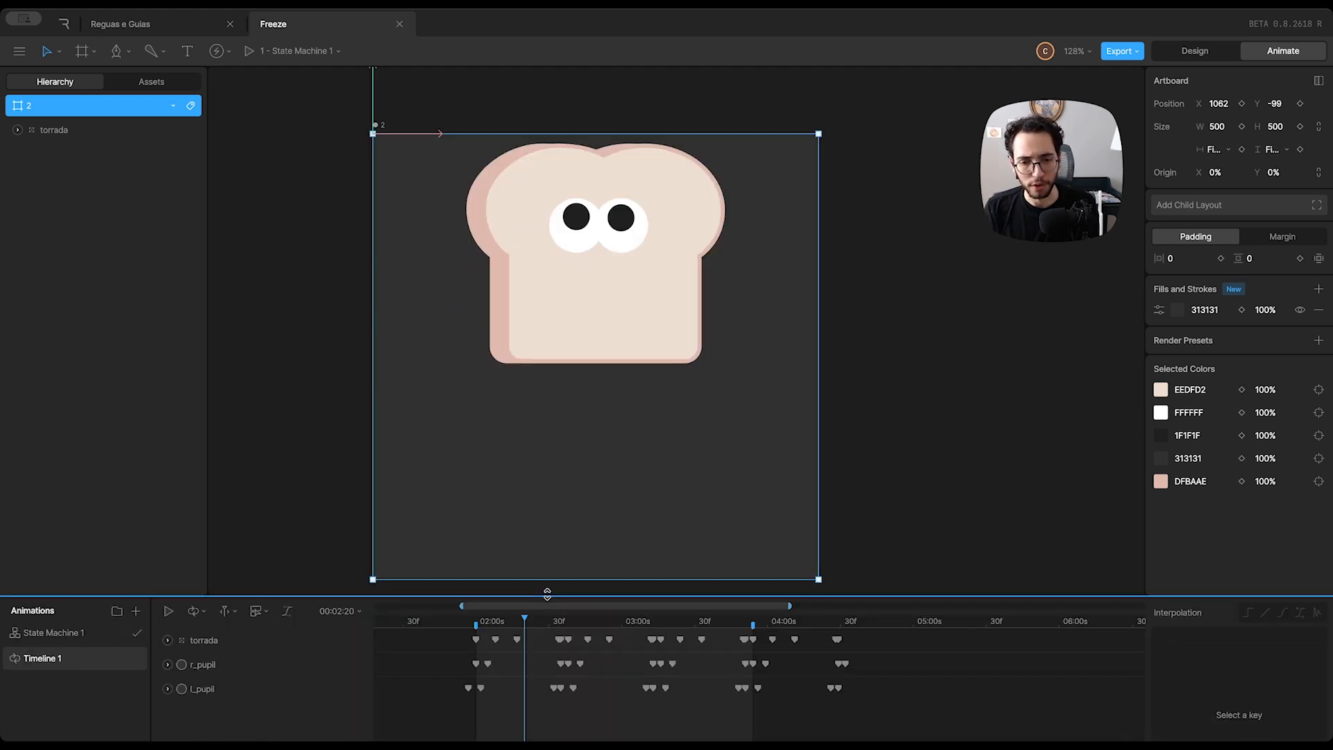
{"action": "key", "text": "space"}
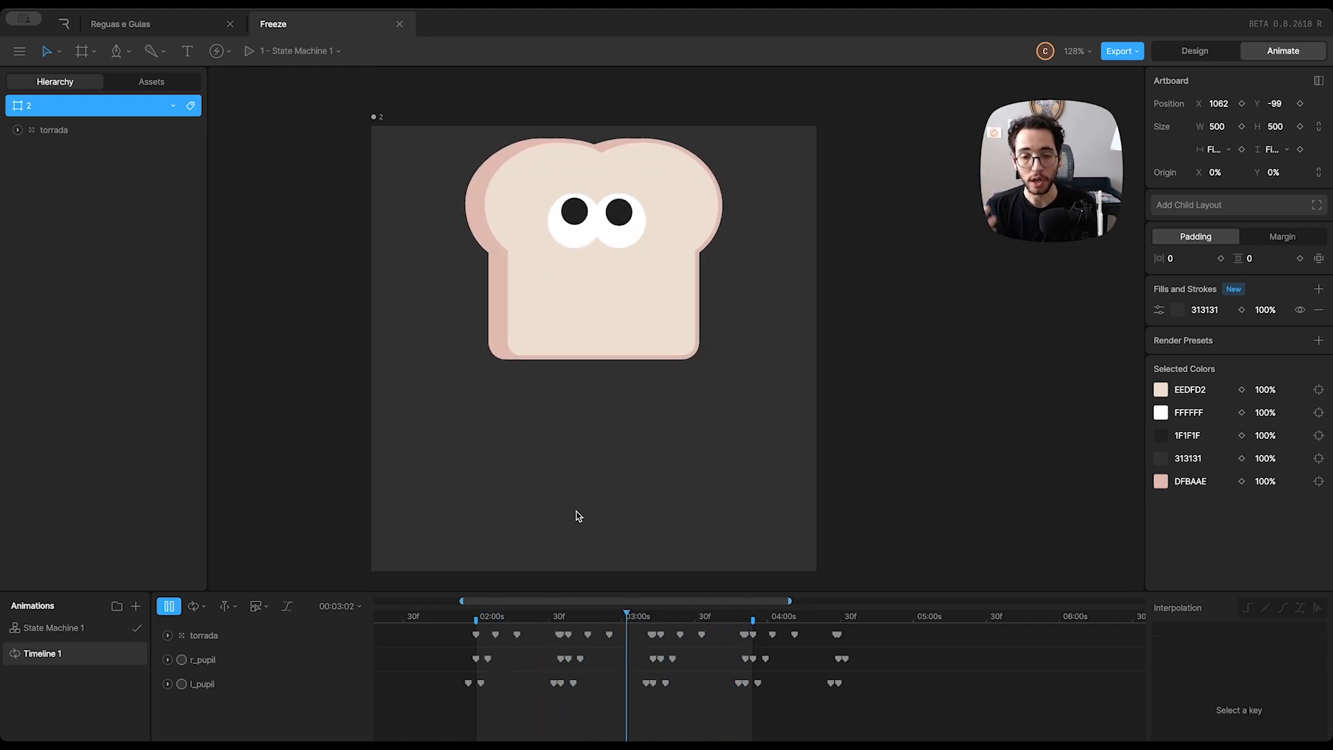
{"action": "left_click", "coordinate": [167, 635]}
{"action": "left_click", "coordinate": [220, 657]}
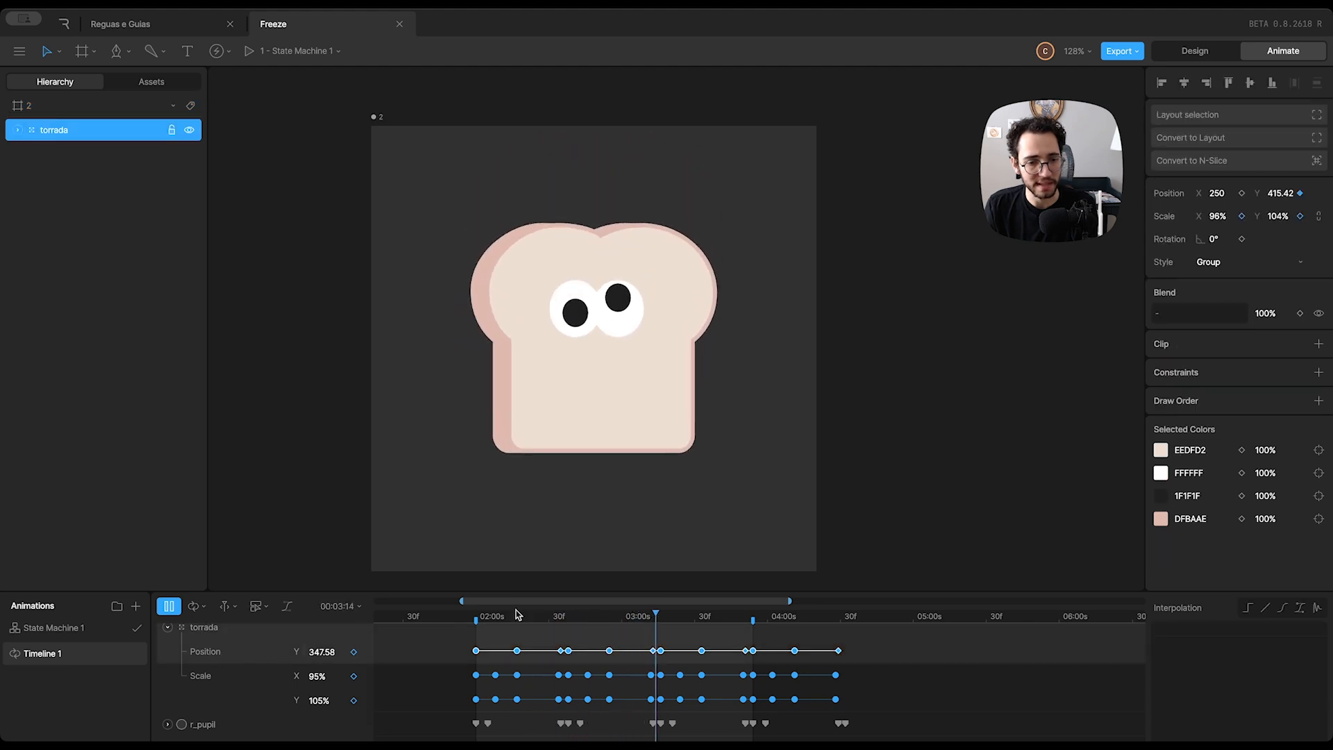
{"action": "left_click_drag", "start_coordinate": [506, 618], "coordinate": [785, 630]}
{"action": "left_click_drag", "start_coordinate": [760, 626], "coordinate": [610, 621]}
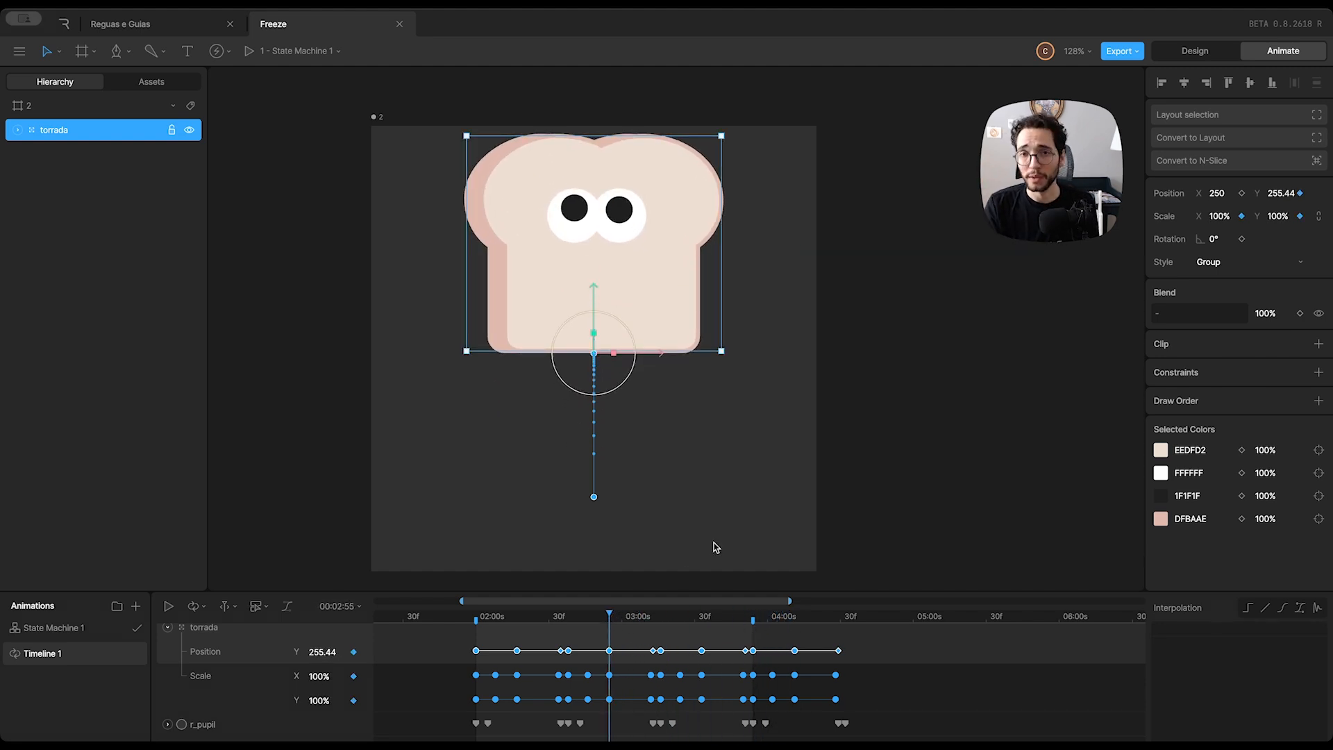
Step: In Design mode, group torrada, scale the group to 36%, and move it to X 106, Y 404
{"action": "key", "text": "Tab"}
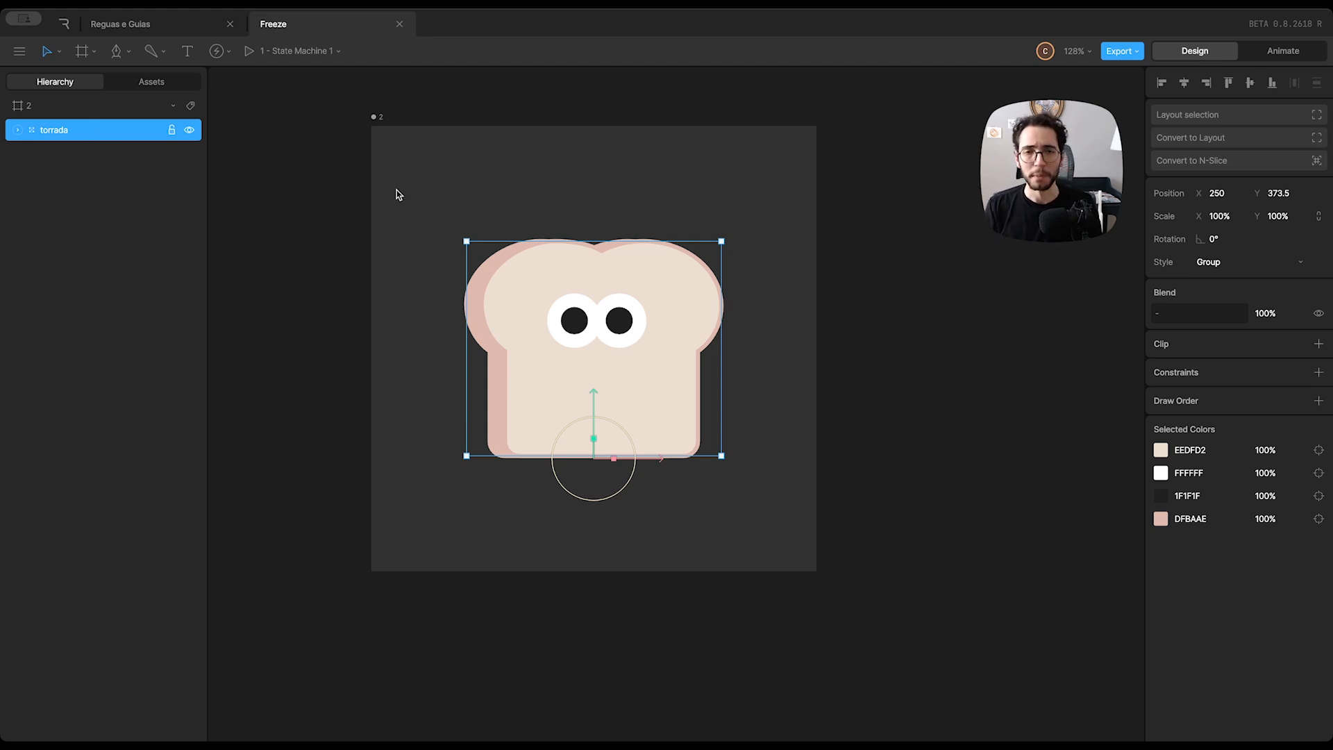
{"action": "key", "text": "super+z"}
{"action": "key", "text": "super+z"}
{"action": "left_click_drag", "start_coordinate": [614, 349], "coordinate": [553, 351]}
{"action": "left_click_drag", "start_coordinate": [654, 350], "coordinate": [528, 356]}
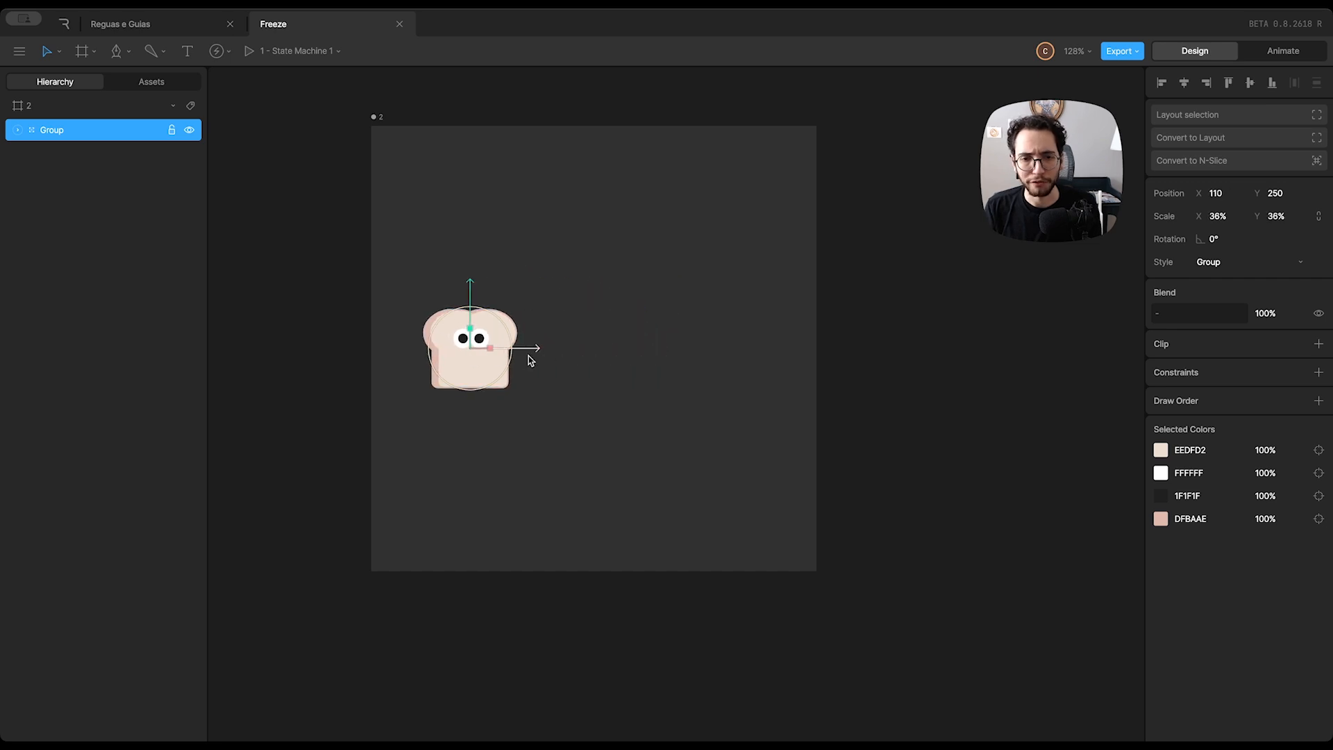
{"action": "left_click_drag", "start_coordinate": [470, 296], "coordinate": [467, 432]}
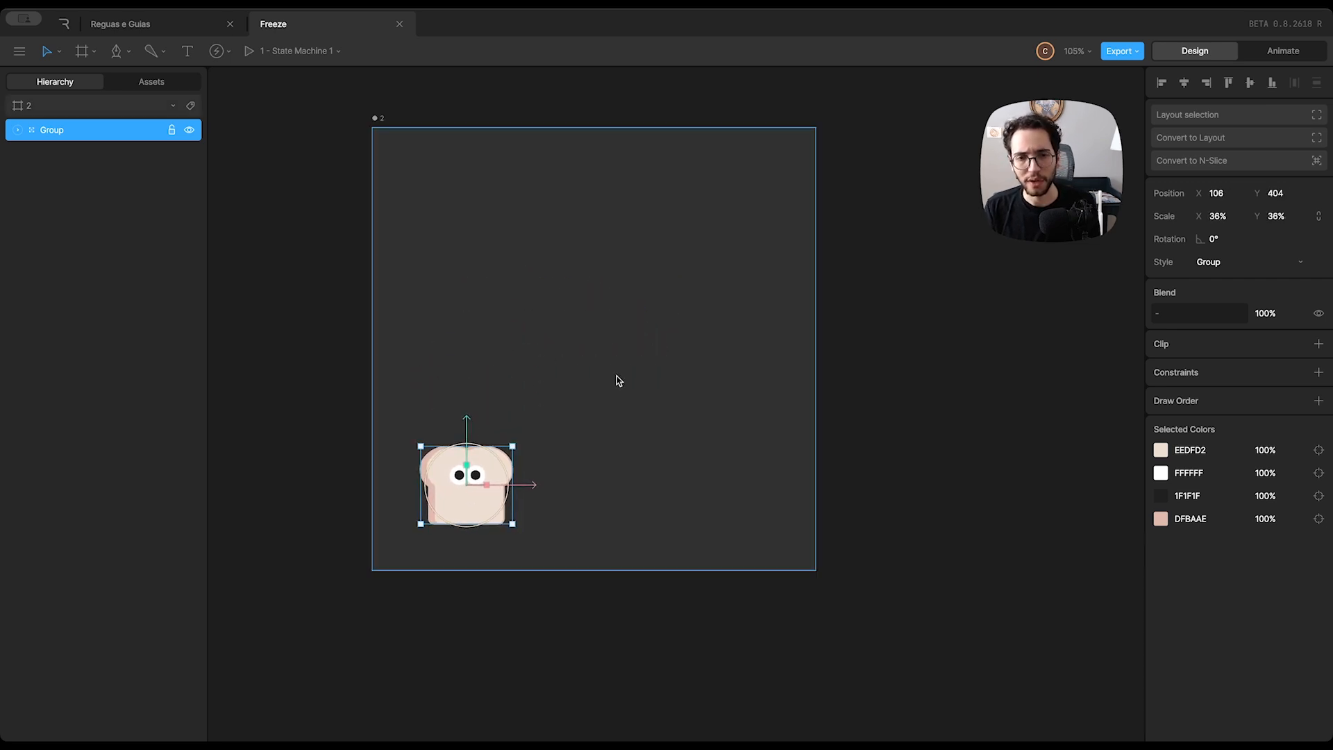
Step: Play Timeline 1 in Animate mode and compare the grouped toast's animated position with its Design mode position
{"action": "key", "text": "Tab"}
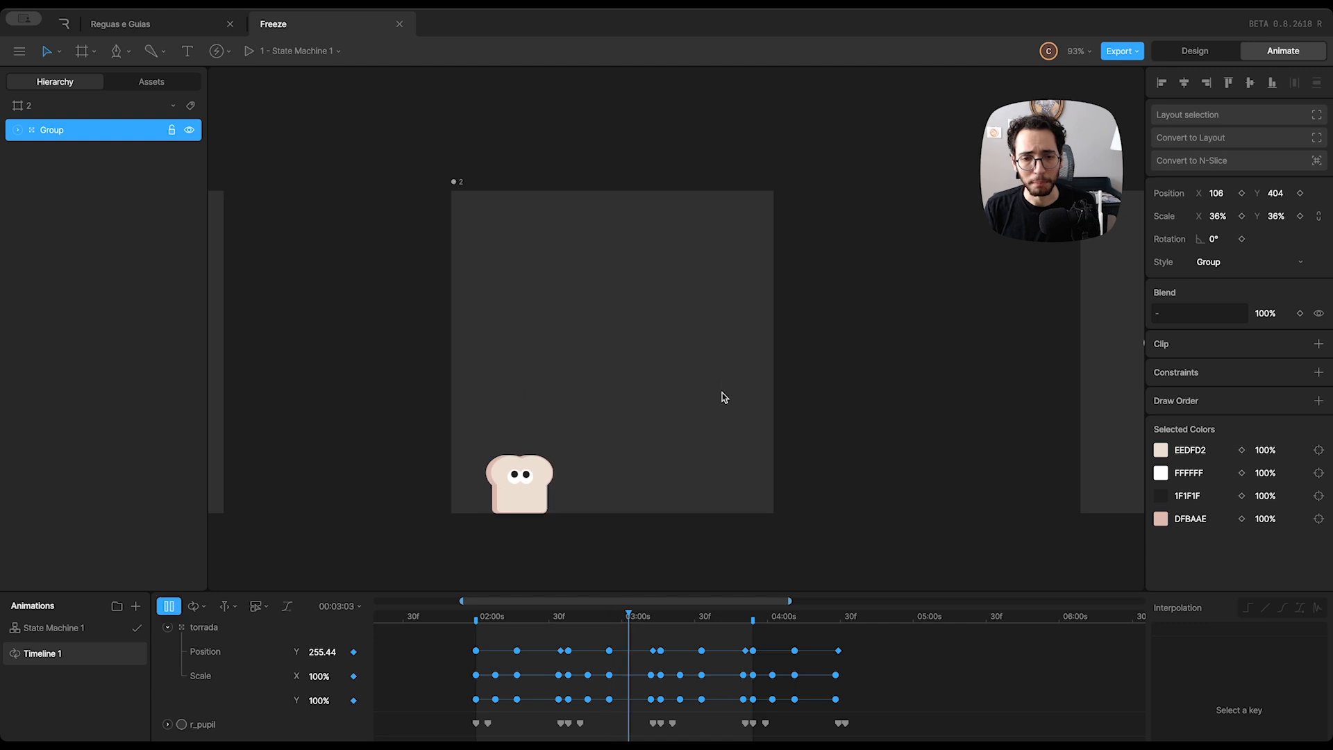
{"action": "key", "text": "space"}
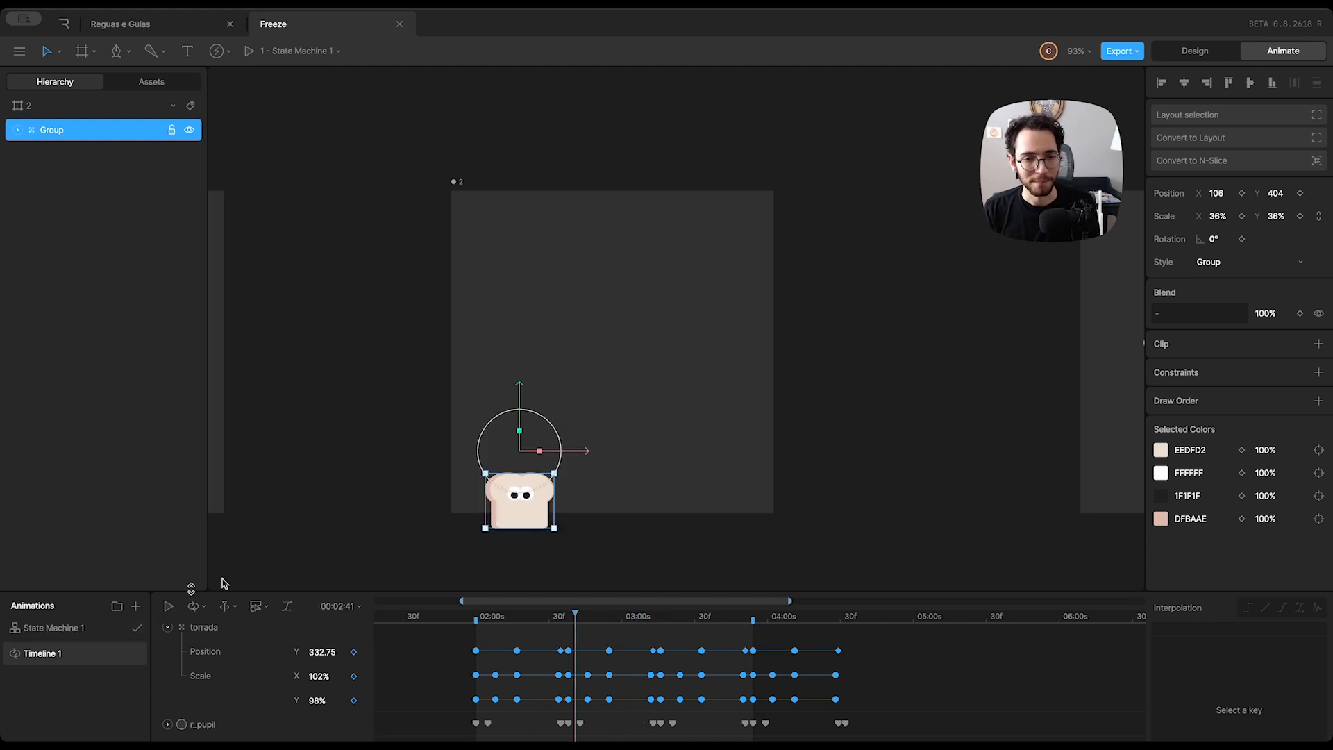
{"action": "key", "text": "Tab"}
{"action": "left_click", "coordinate": [408, 464]}
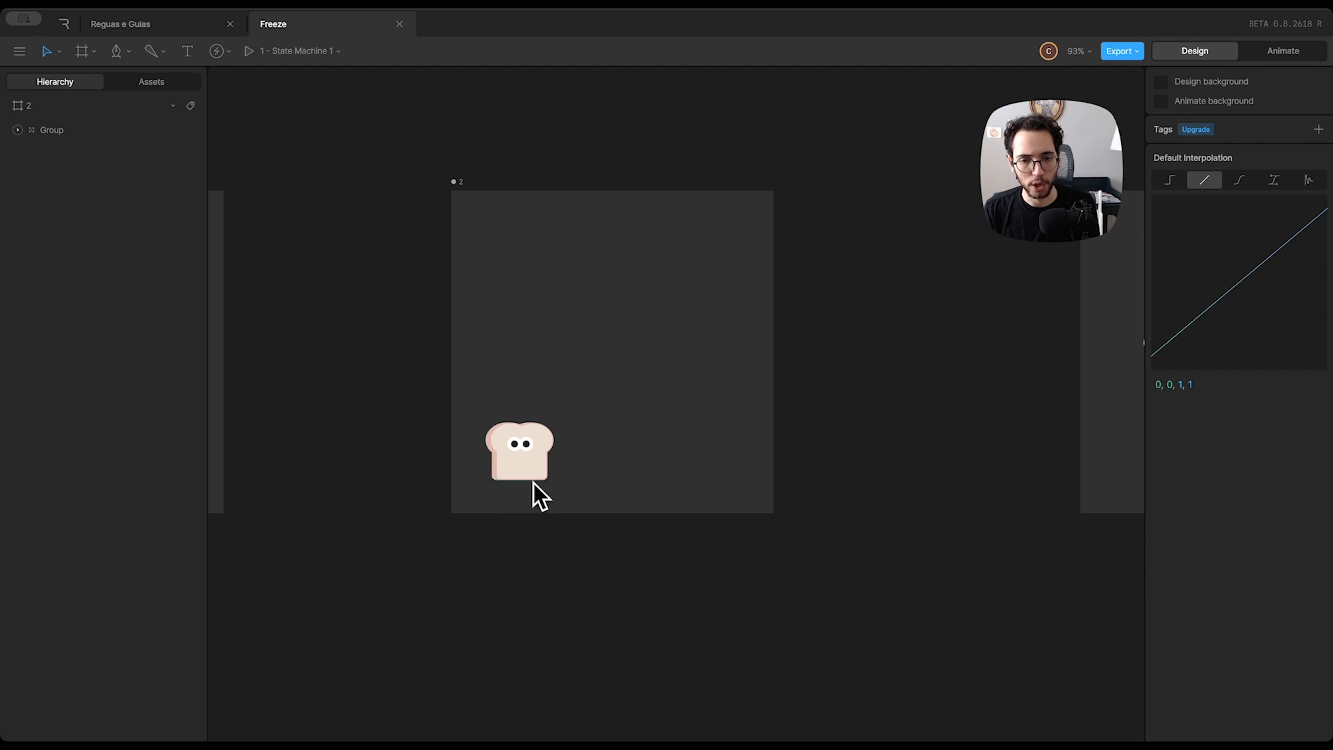
{"action": "key", "text": "Tab"}
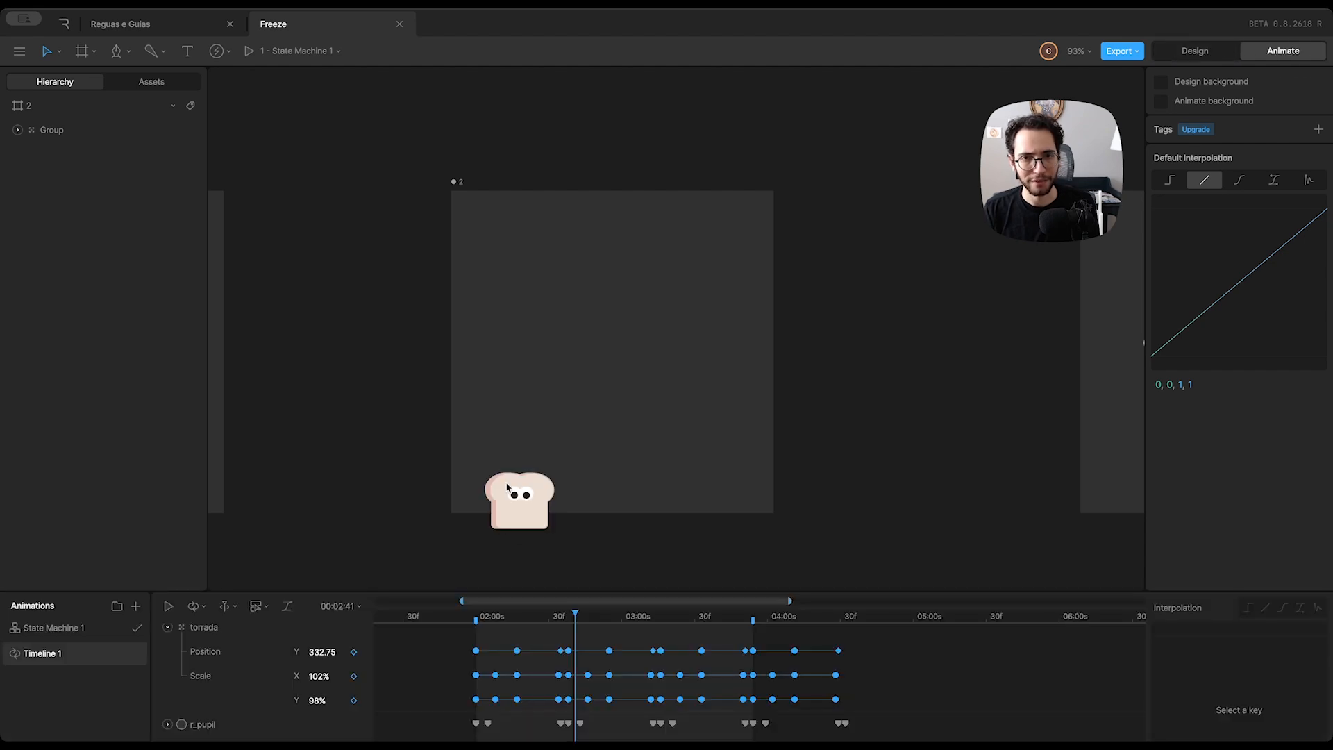
{"action": "key", "text": "space"}
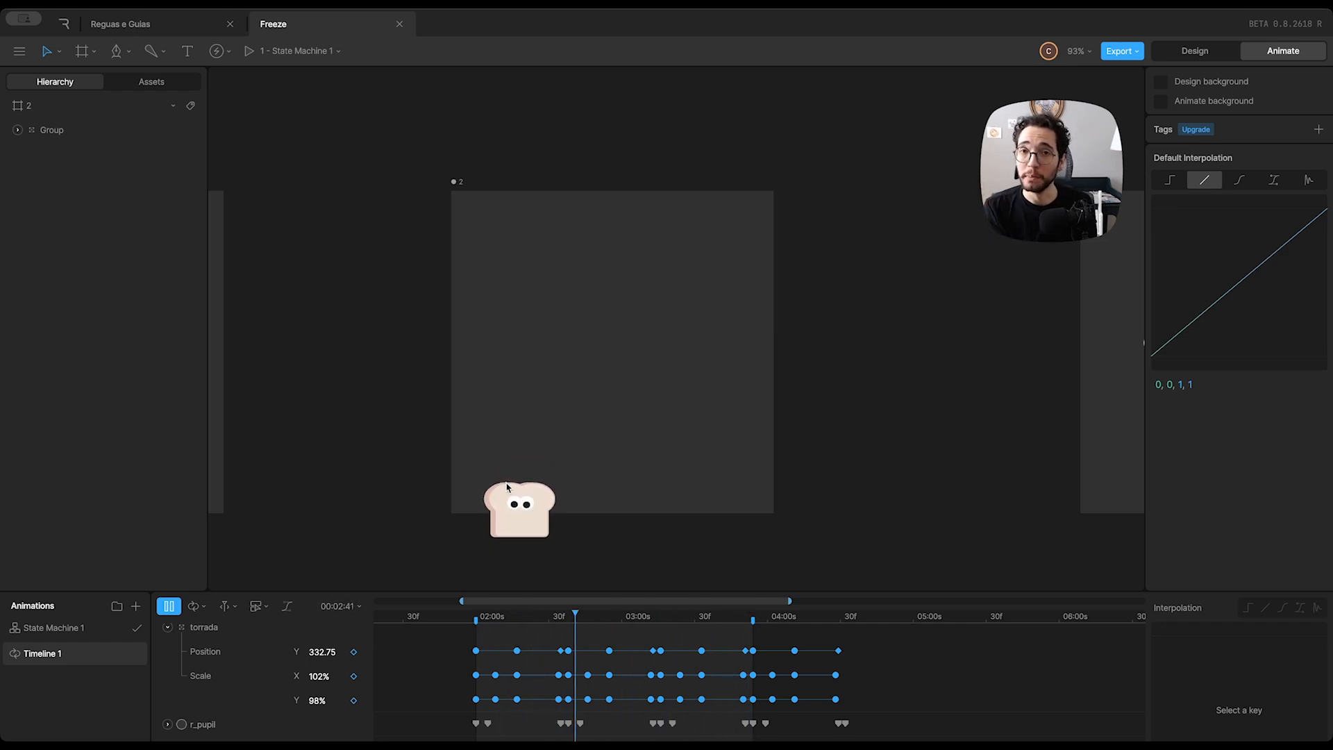
{"action": "key", "text": "space"}
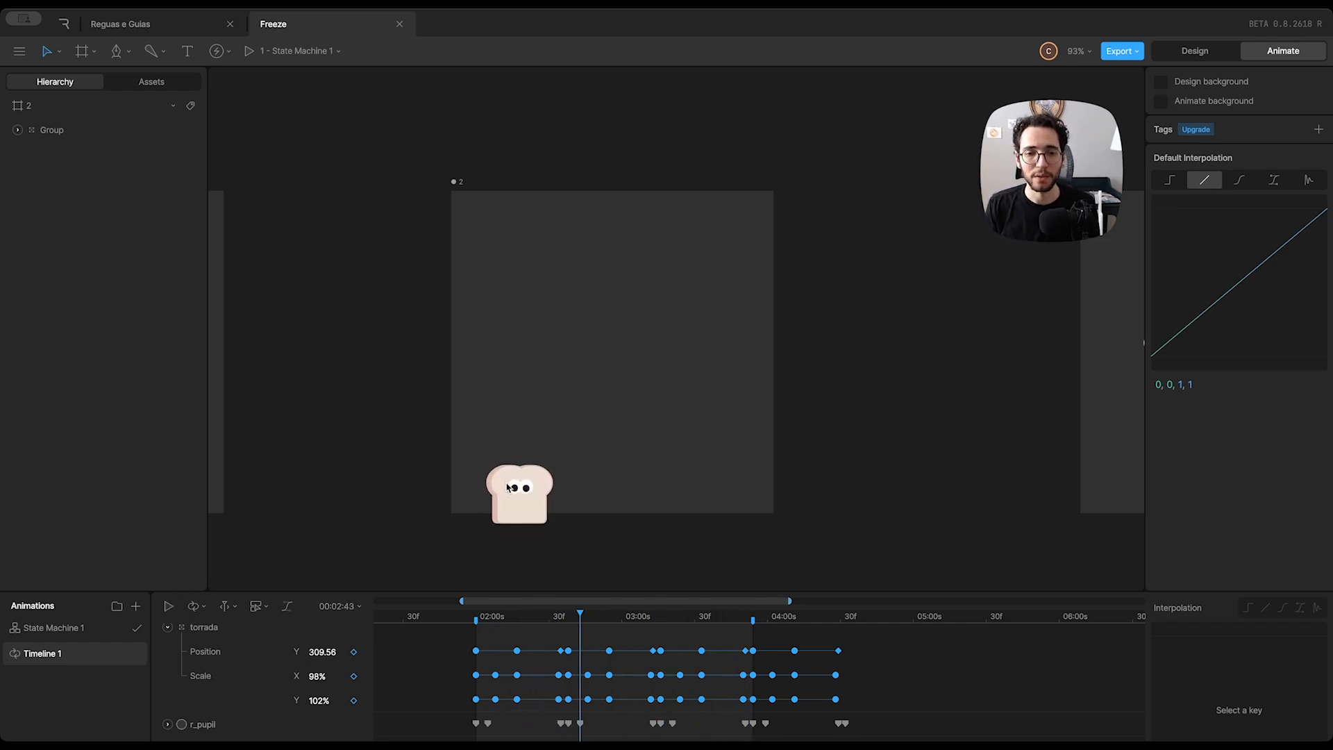
Step: Select the toast's group and center it horizontally and vertically on the artboard in Design mode
{"action": "key", "text": "Tab"}
{"action": "key", "text": "Tab"}
{"action": "left_click", "coordinate": [509, 487]}
{"action": "key", "text": "Tab"}
{"action": "key", "text": "alt+v"}
{"action": "key", "text": "alt+h"}
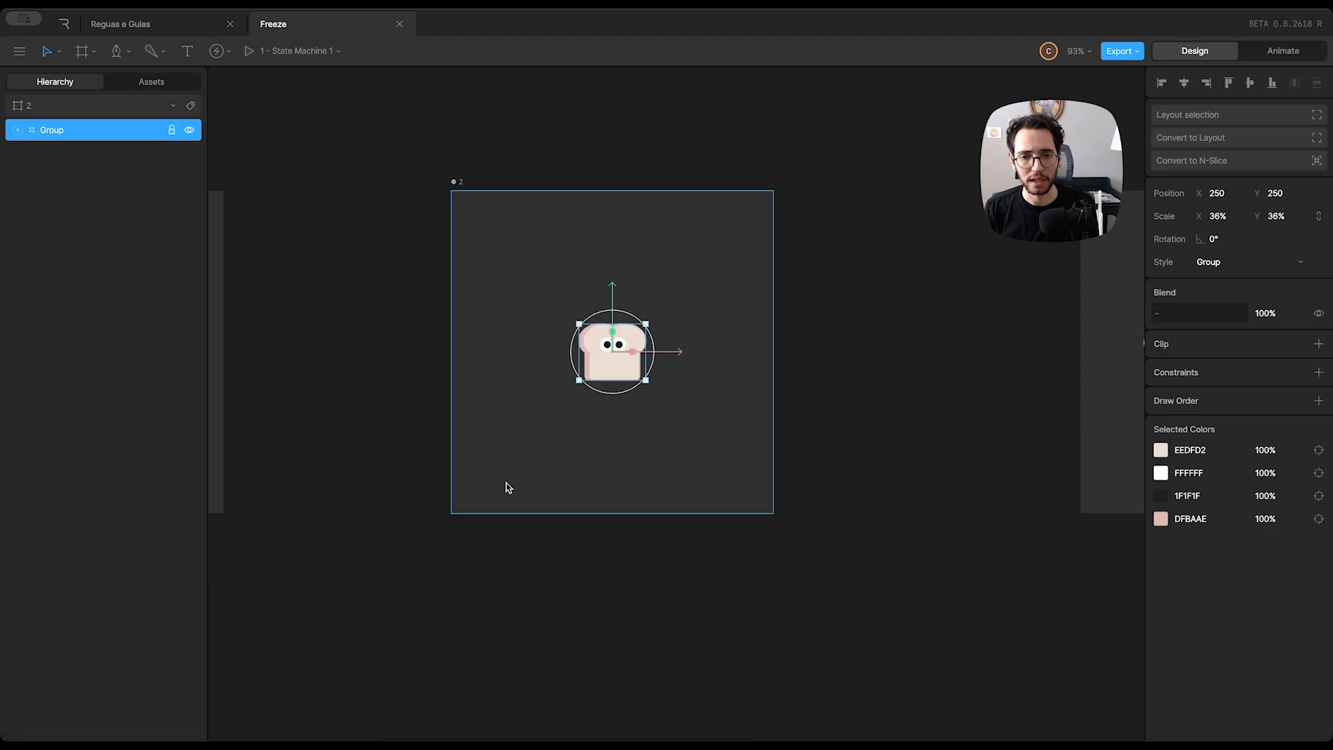
Step: Undo the group's centering, move and scaling, and the grouping of torrada itself
{"action": "key", "text": "ctrl+z"}
{"action": "scroll", "coordinate": [575, 423], "scroll_direction": "up", "scroll_amount": 3}
{"action": "left_click_drag", "start_coordinate": [551, 398], "coordinate": [521, 429]}
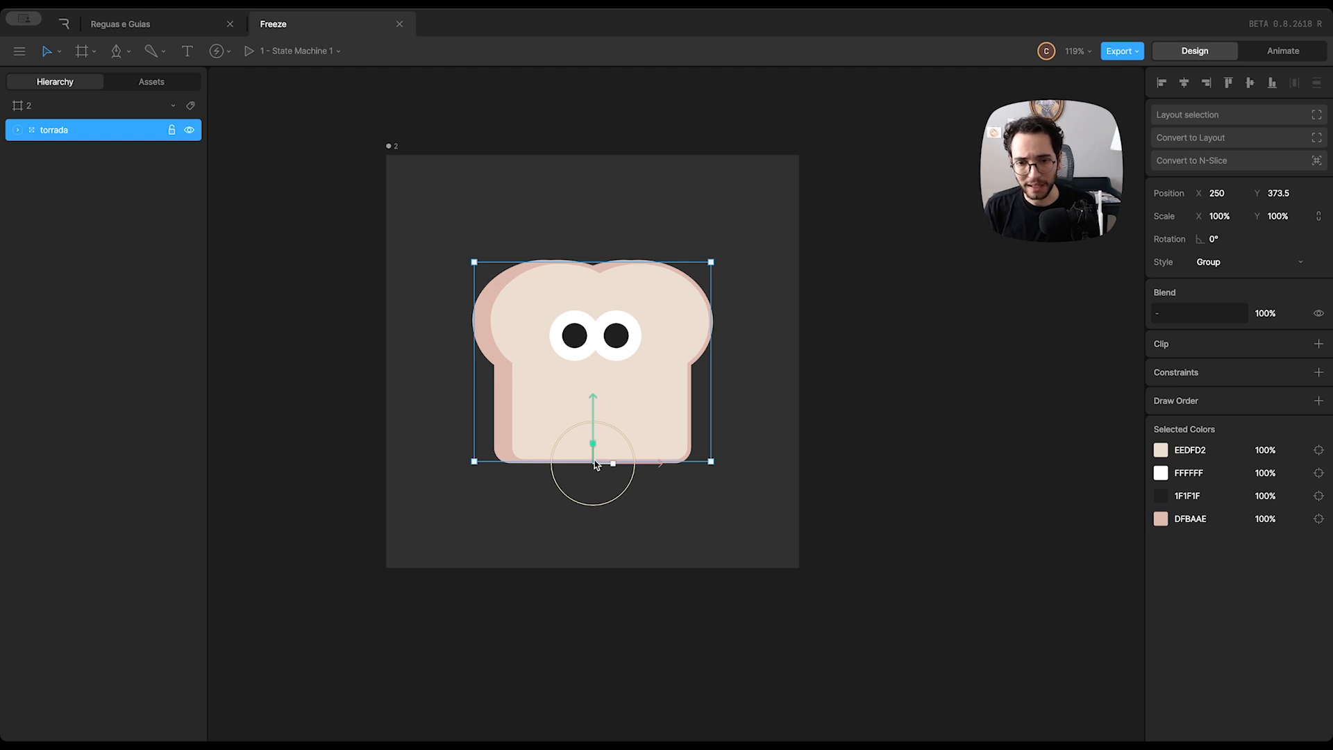
Step: Examine torrada's keyframed position at 02:17 in Animate mode, and return to Design mode
{"action": "key", "text": "Tab"}
{"action": "left_click", "coordinate": [518, 618]}
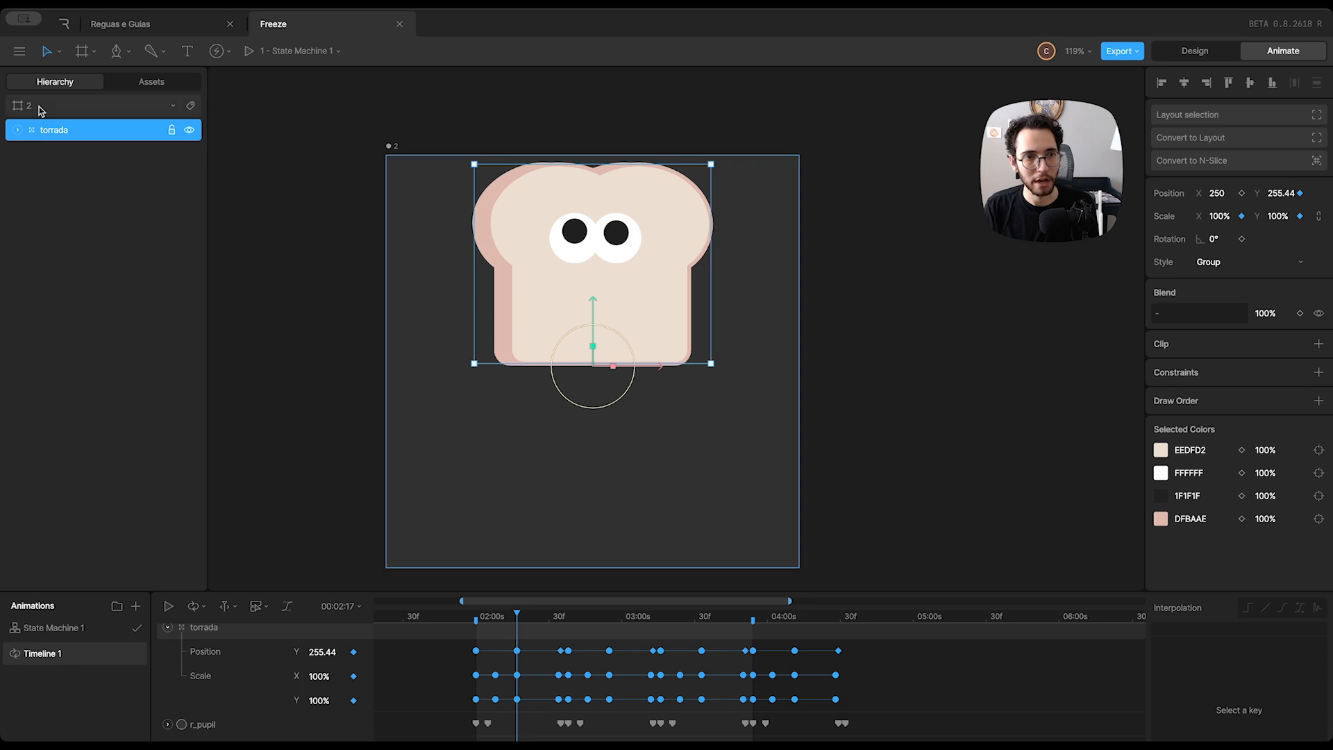
{"action": "key", "text": "Tab"}
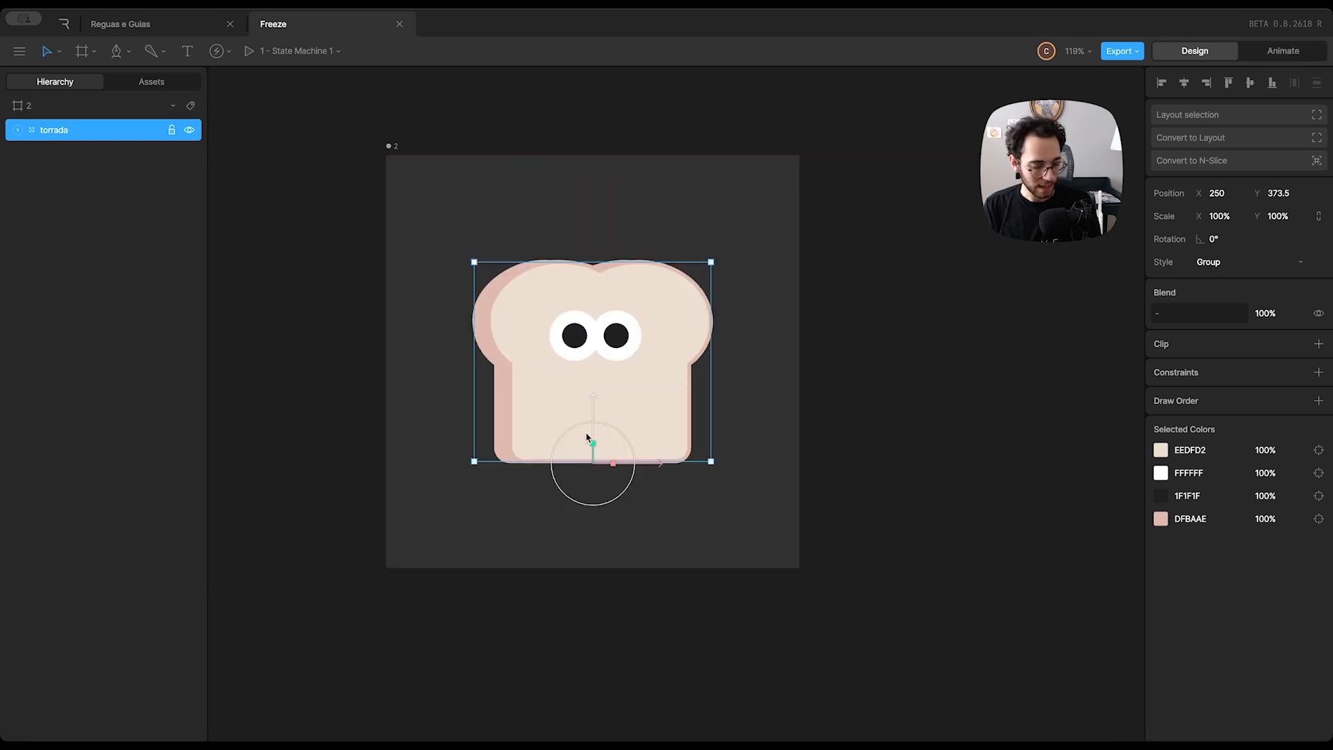
Step: Group torrada again at X 250, Y 250, and play Timeline 1 to check the offset before returning to Design mode
{"action": "key", "text": "super+z"}
{"action": "key", "text": "super+z"}
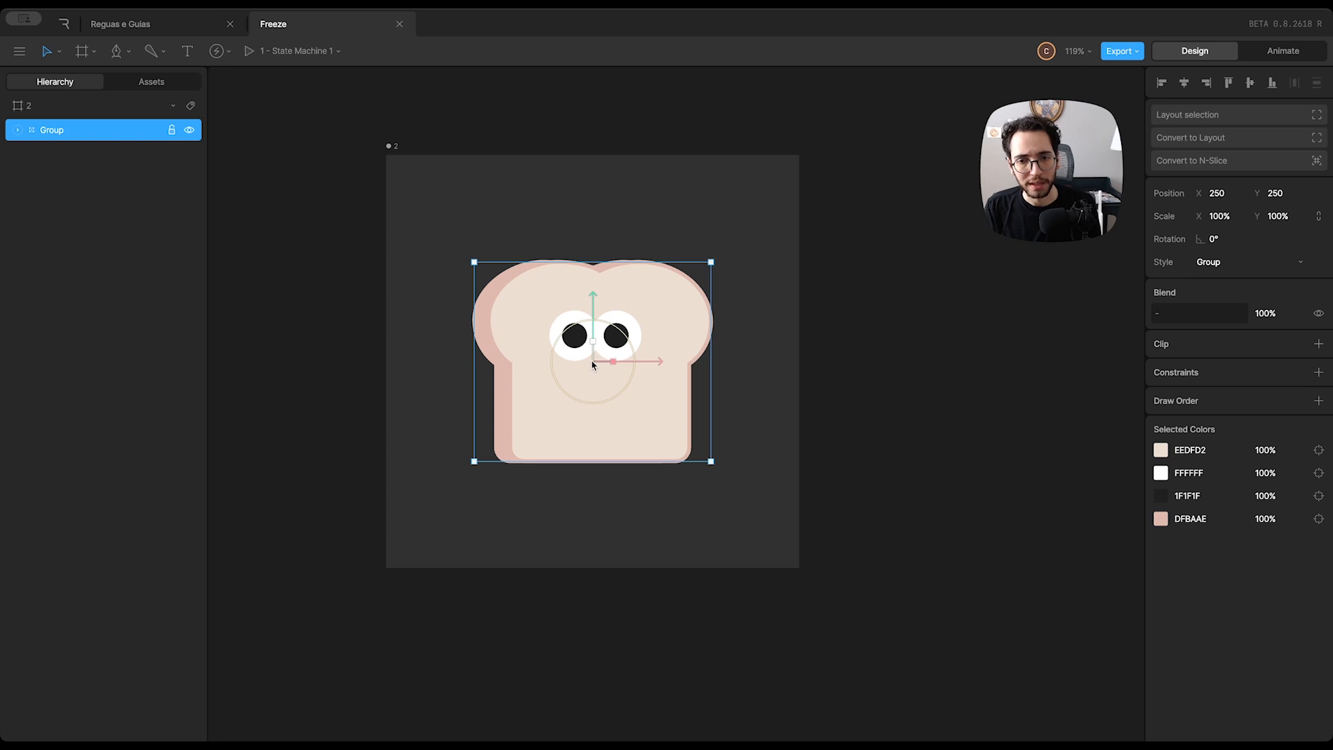
{"action": "key", "text": "Tab"}
{"action": "key", "text": "space"}
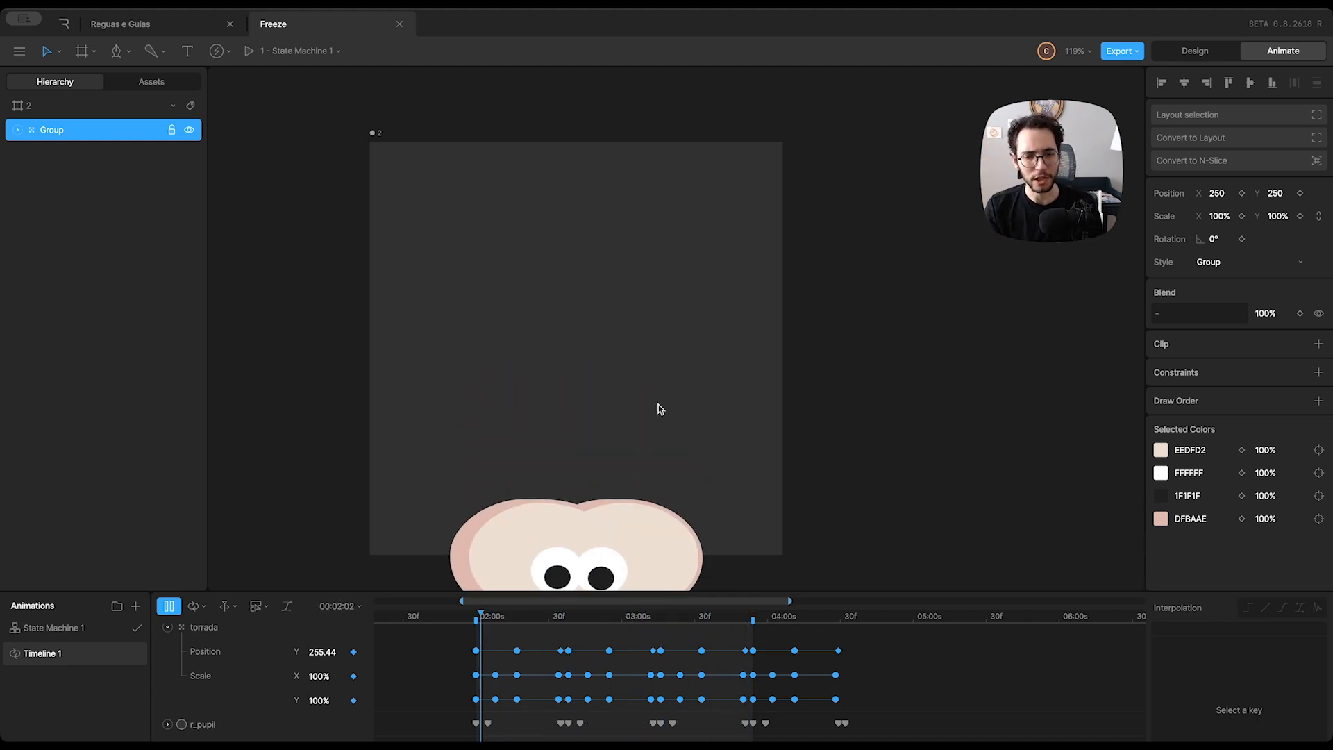
{"action": "key", "text": "space"}
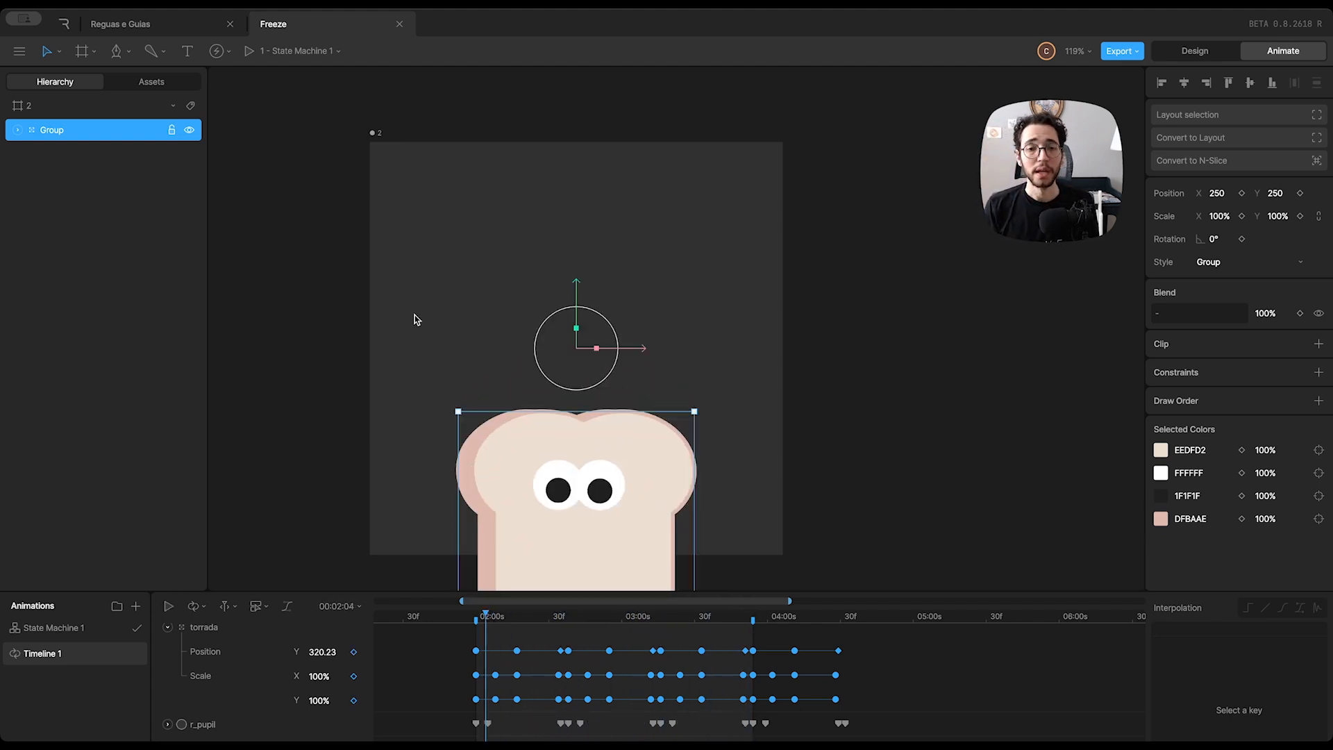
{"action": "key", "text": "Tab"}
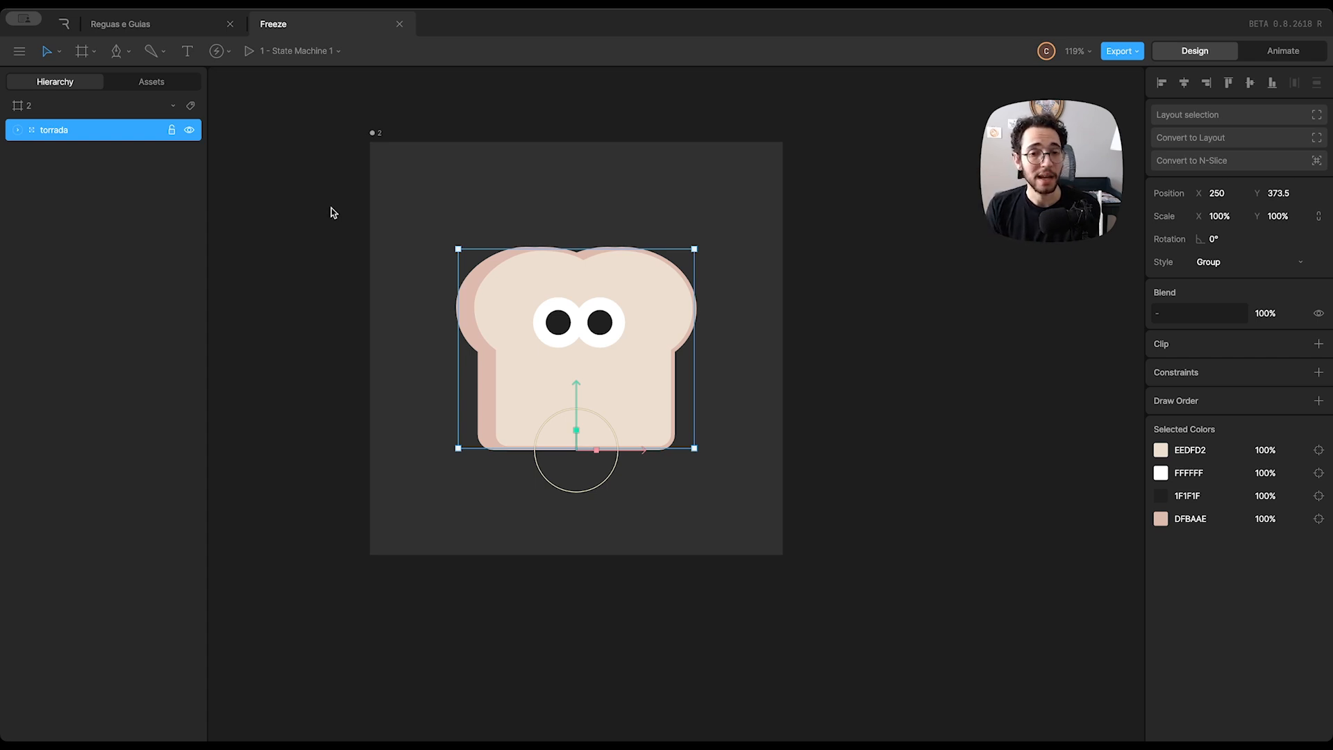
Step: On the astro artboard, select the astronauta group and examine its pivot and child shapes
{"action": "left_click", "coordinate": [17, 130]}
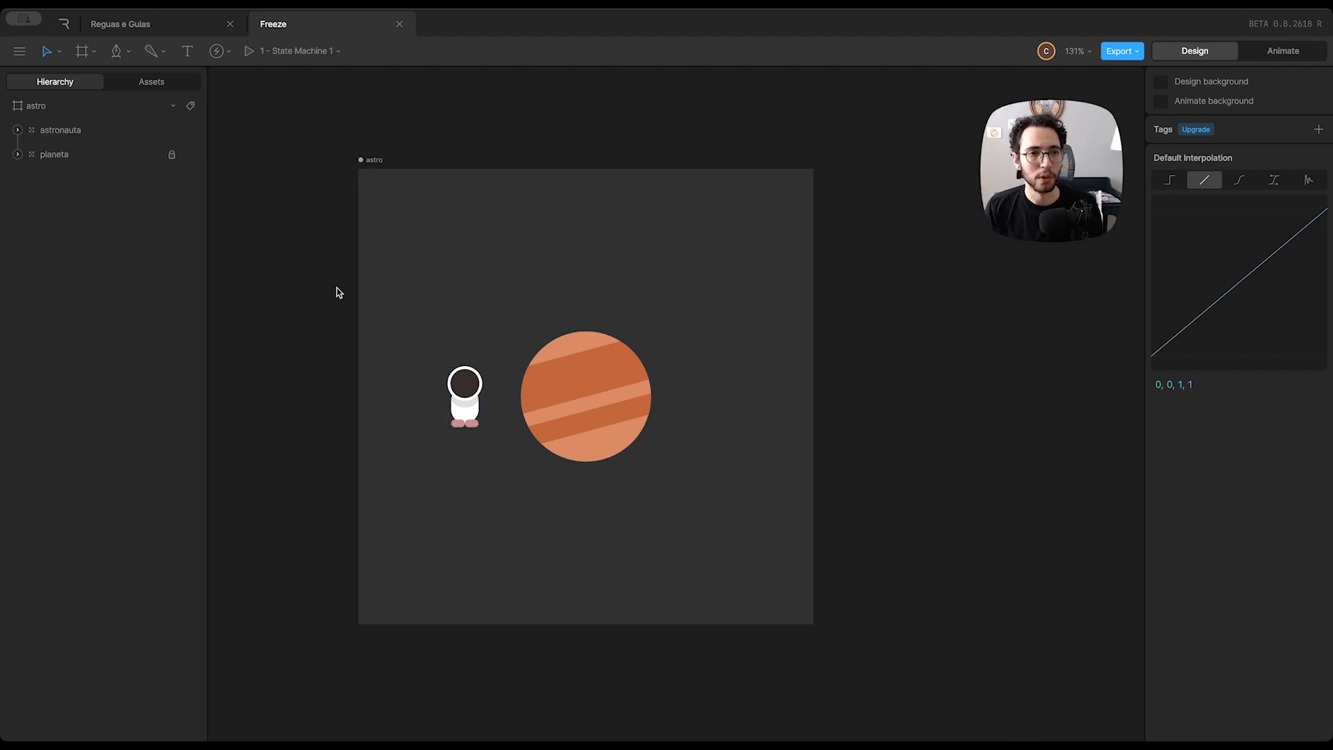
{"action": "scroll", "coordinate": [286, 225], "scroll_direction": "left", "scroll_amount": 1}
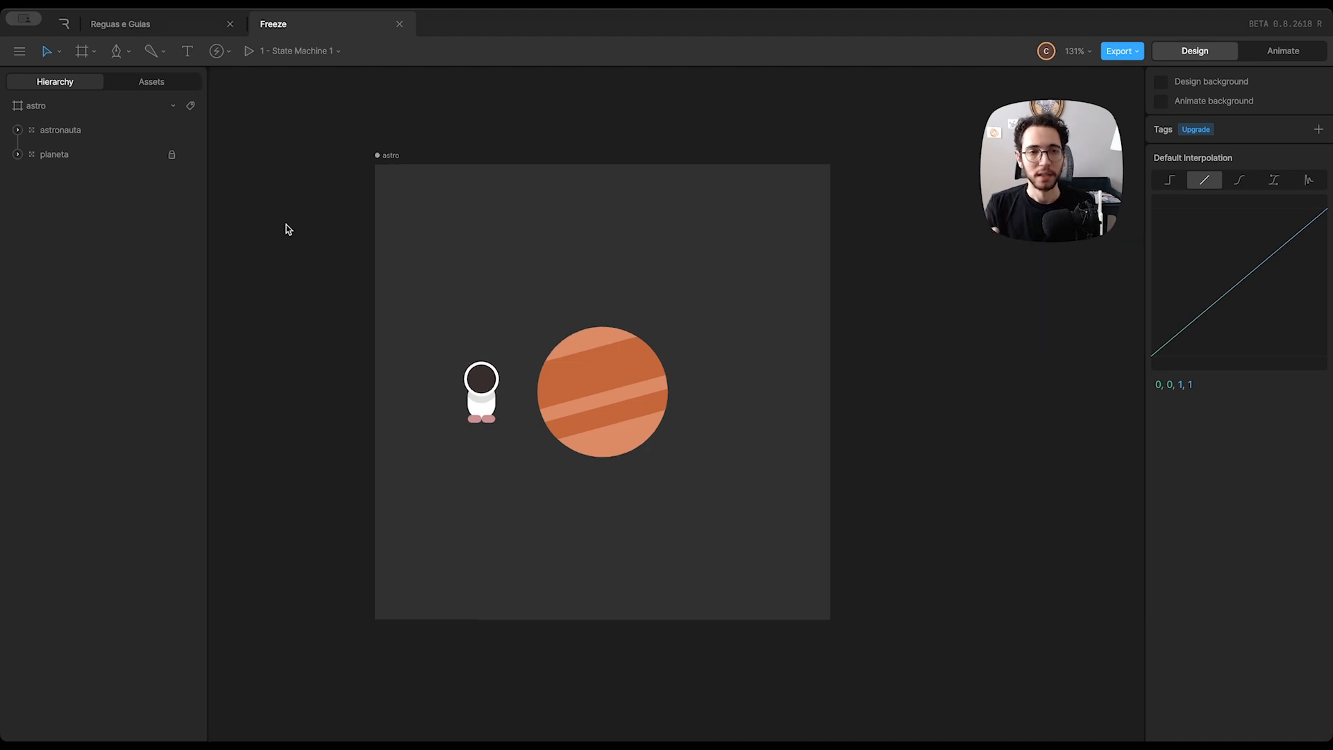
{"action": "left_click", "coordinate": [94, 131]}
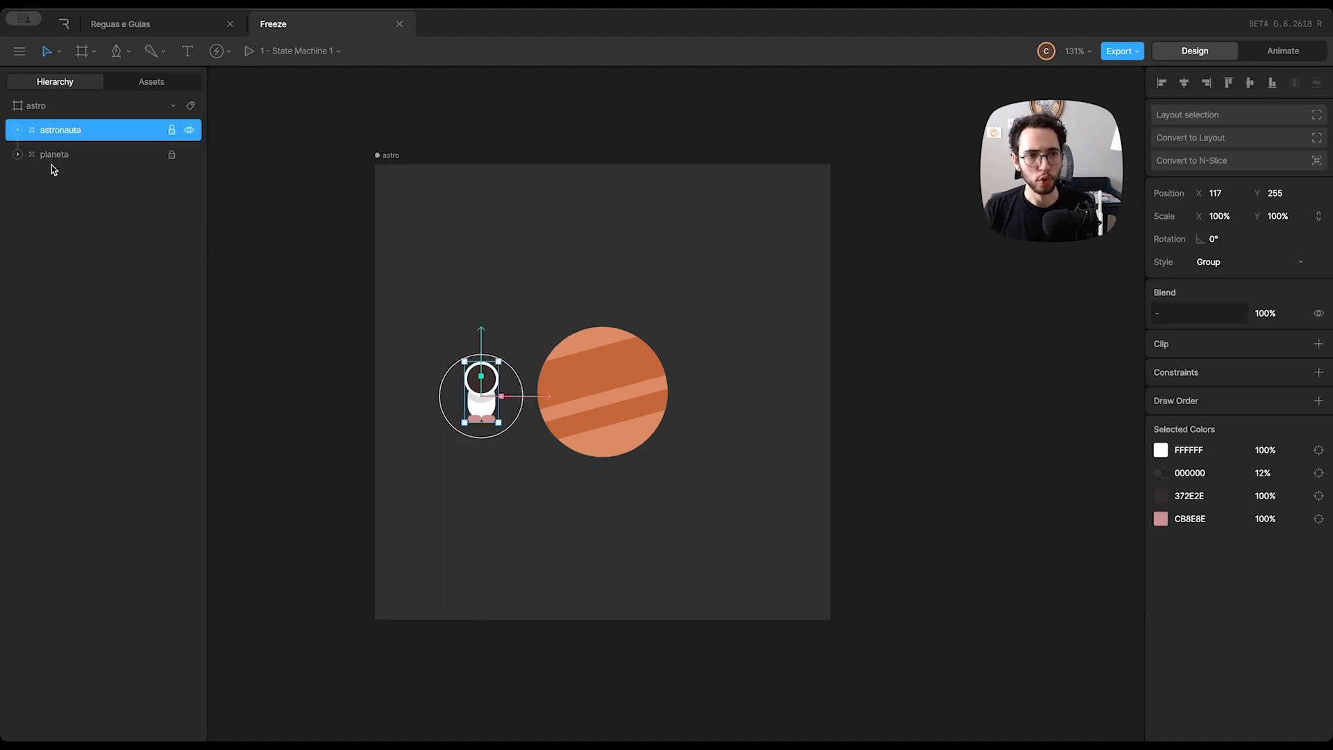
{"action": "left_click", "coordinate": [19, 132]}
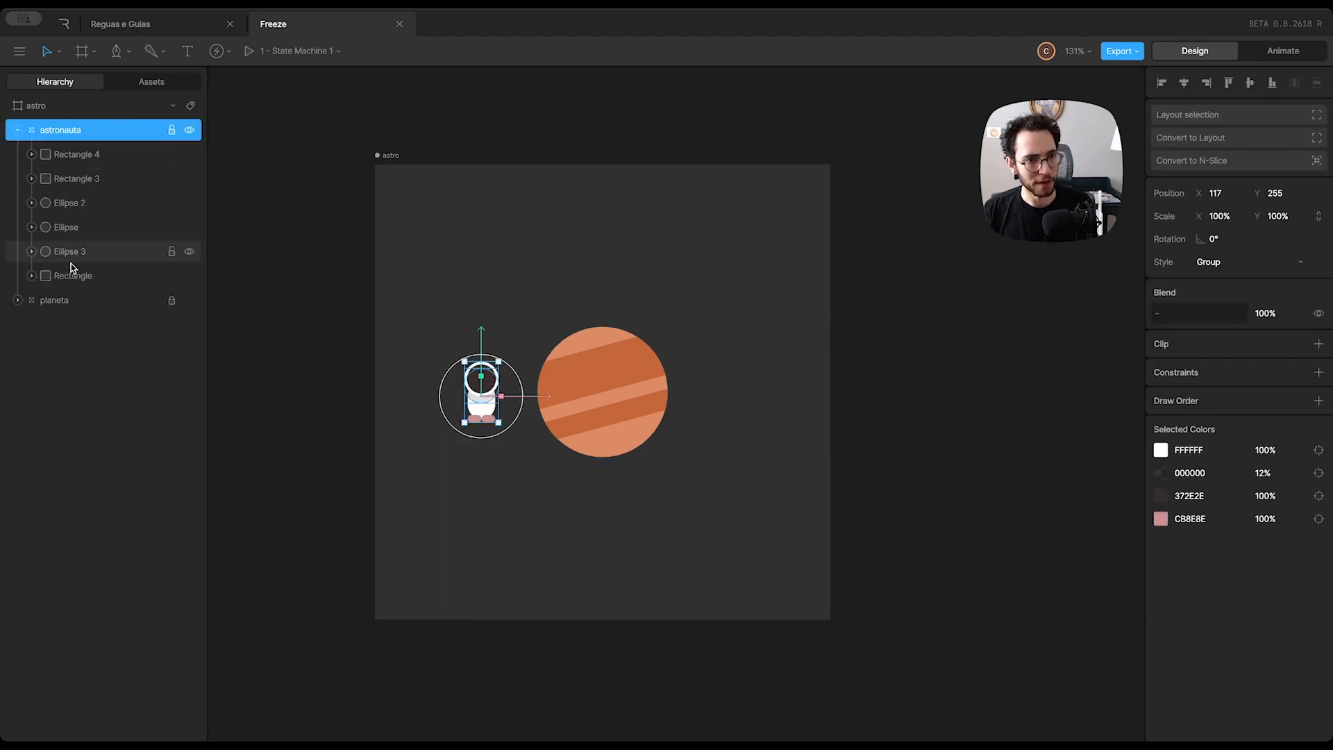
{"action": "left_click", "coordinate": [17, 130]}
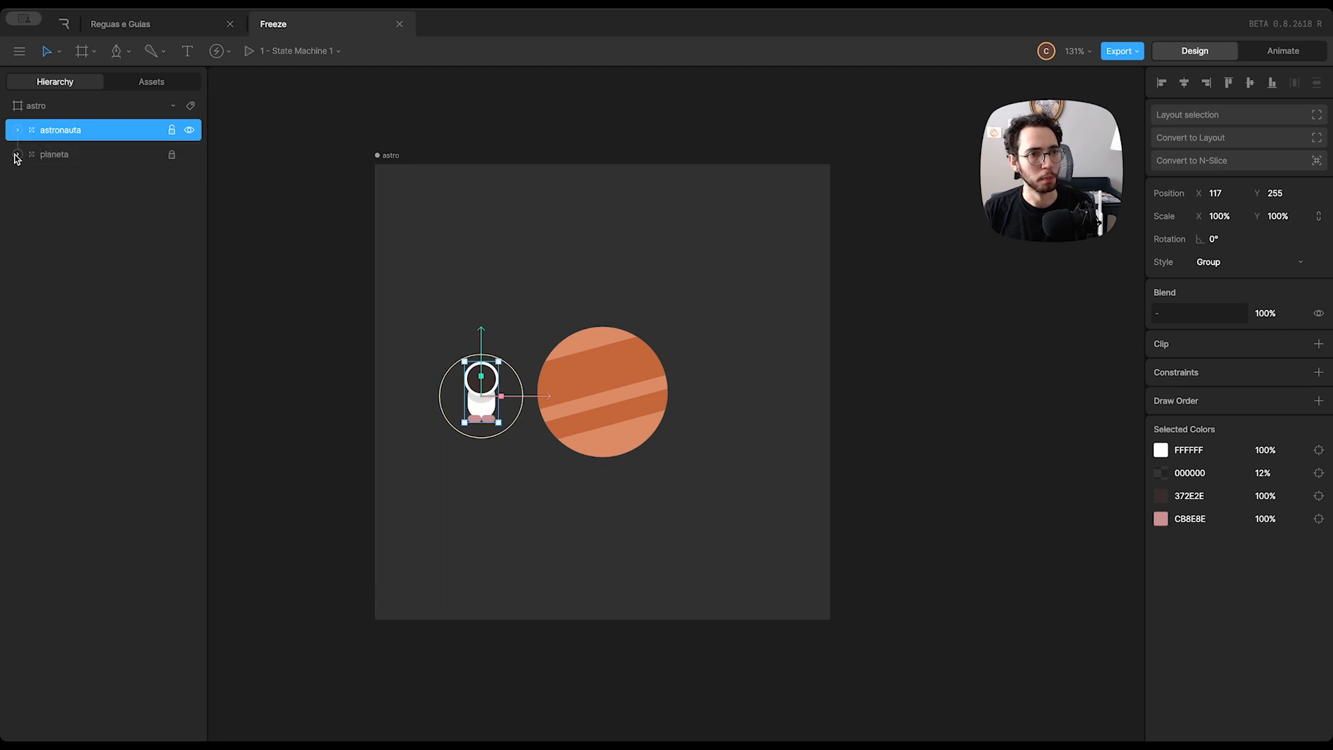
Step: Rotate astronauta around its own pivot to about 794°, and undo the rotation
{"action": "left_click", "coordinate": [17, 154]}
{"action": "left_click", "coordinate": [17, 154]}
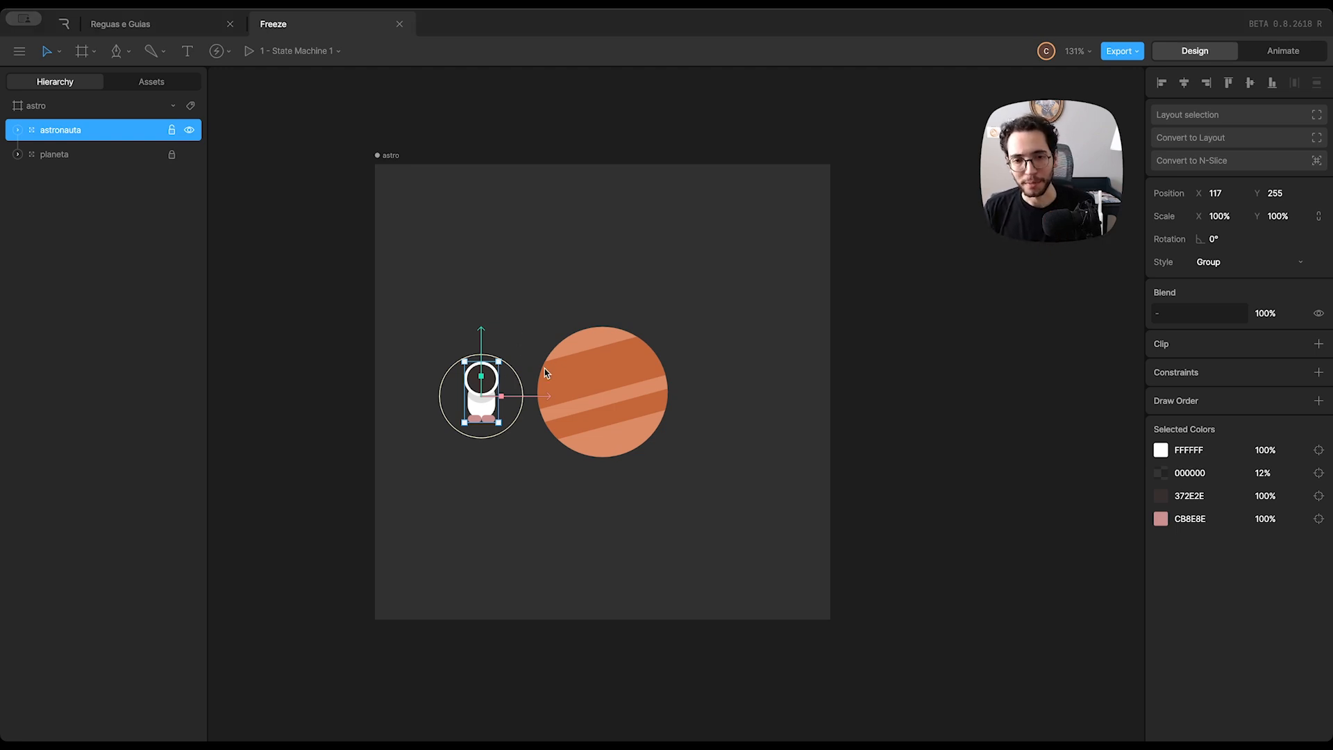
{"action": "left_click_drag", "start_coordinate": [521, 381], "coordinate": [516, 431]}
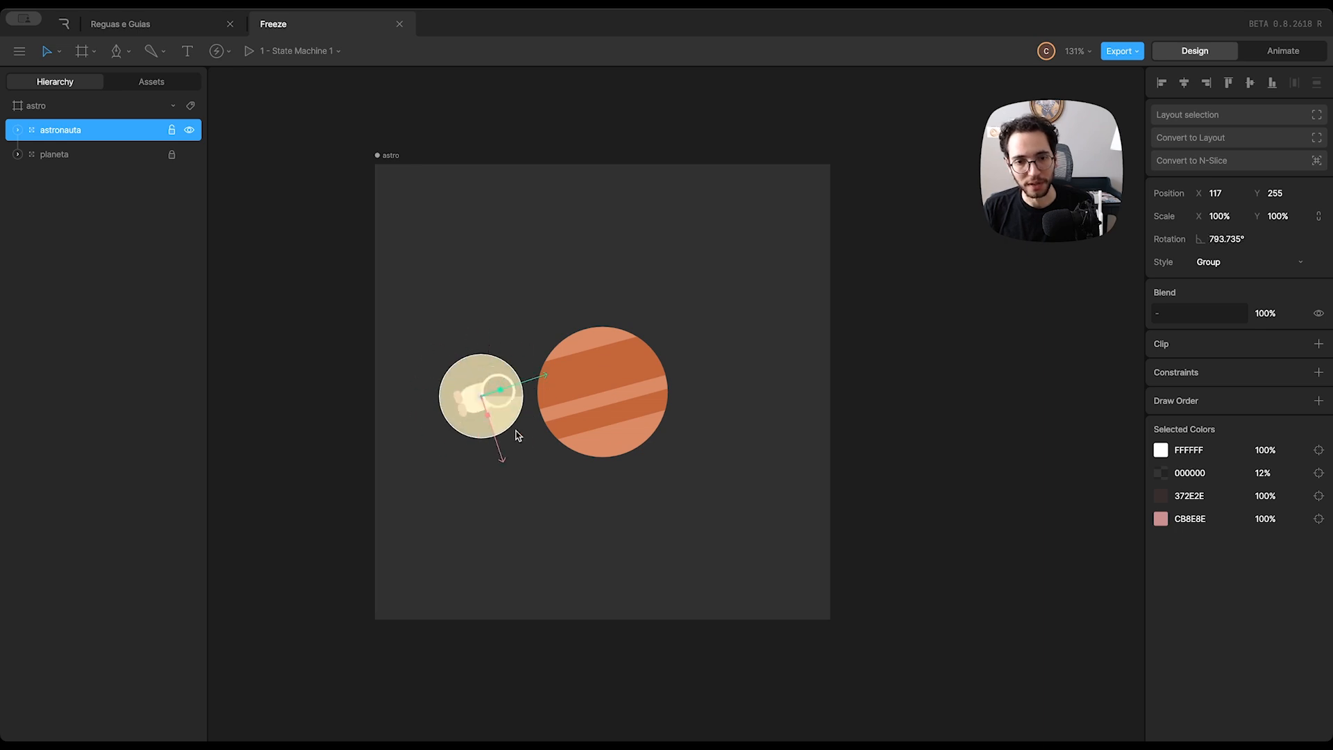
{"action": "key", "text": "super+z"}
{"action": "key", "text": "super+z"}
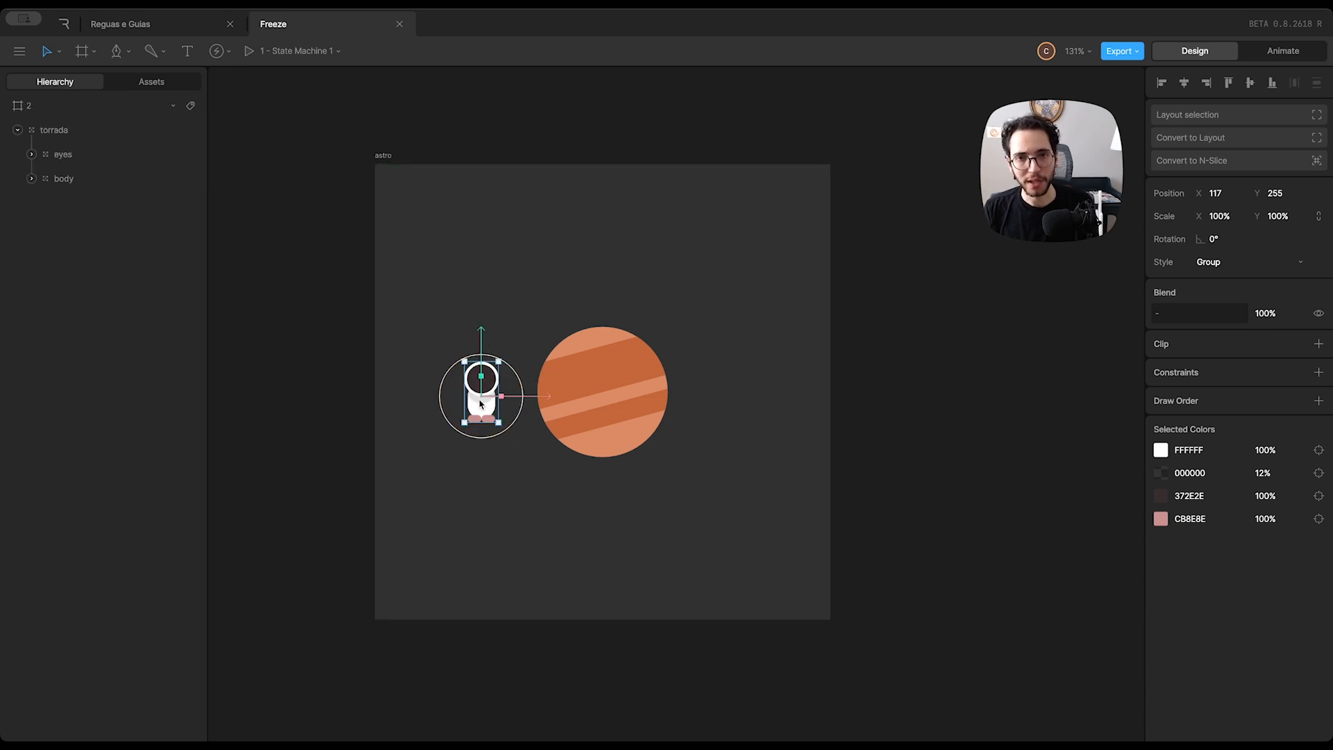
Step: Freeze astronauta and move its pivot onto the planet at X 250, Y 255, and turn Freeze off
{"action": "left_click", "coordinate": [458, 310]}
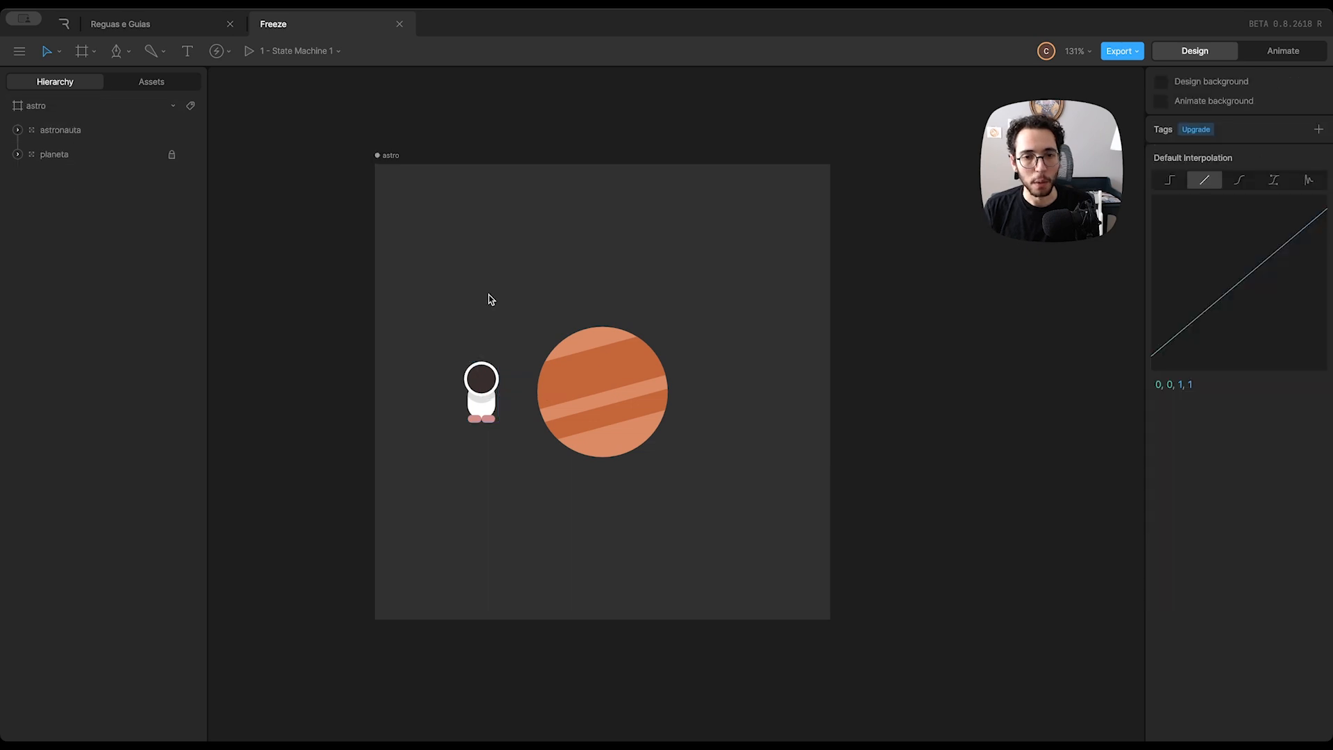
{"action": "left_click", "coordinate": [489, 386]}
{"action": "key", "text": "y"}
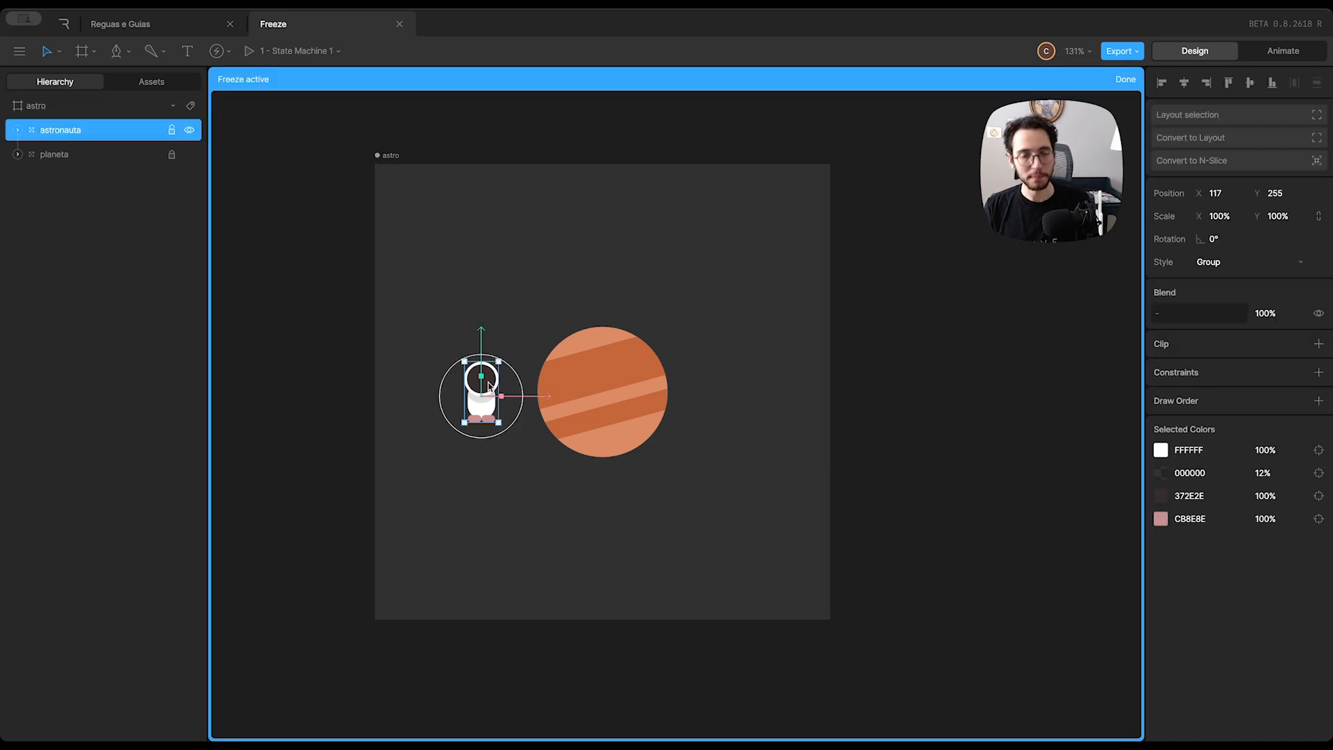
{"action": "left_click_drag", "start_coordinate": [540, 401], "coordinate": [659, 409]}
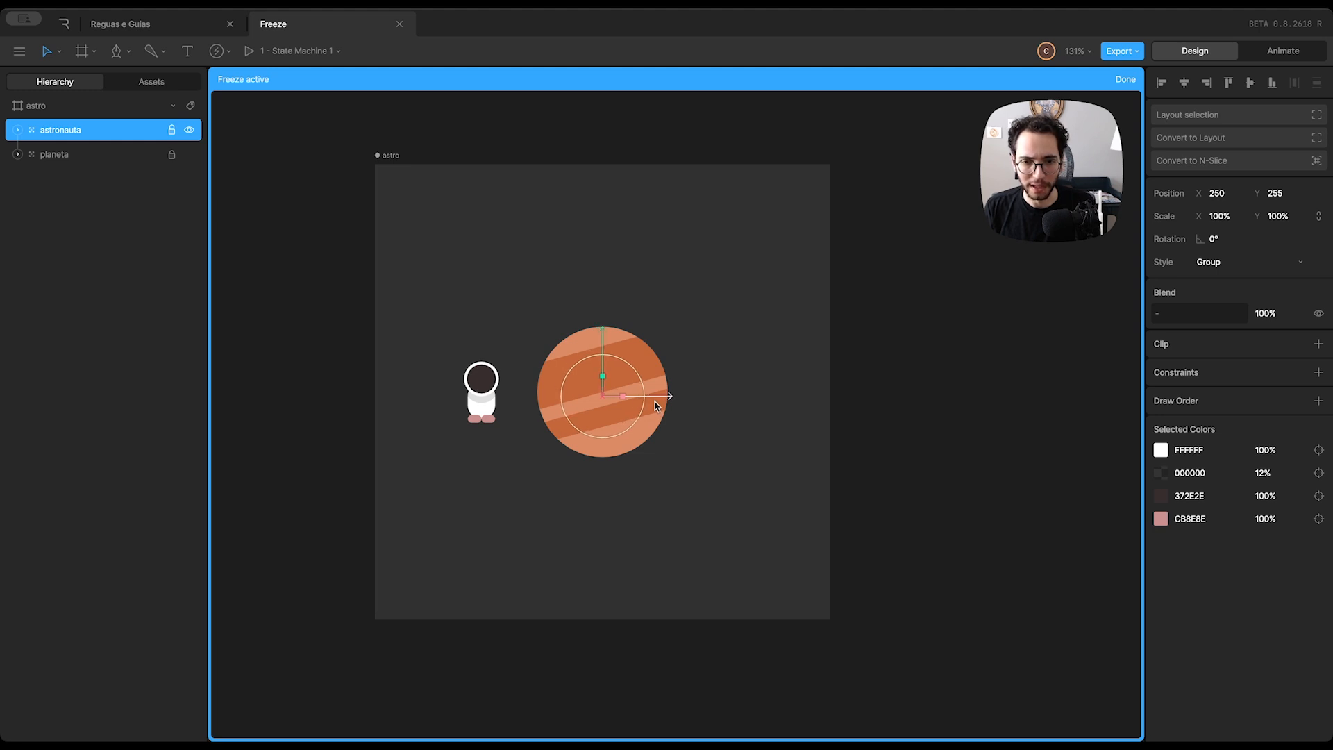
{"action": "key", "text": "y"}
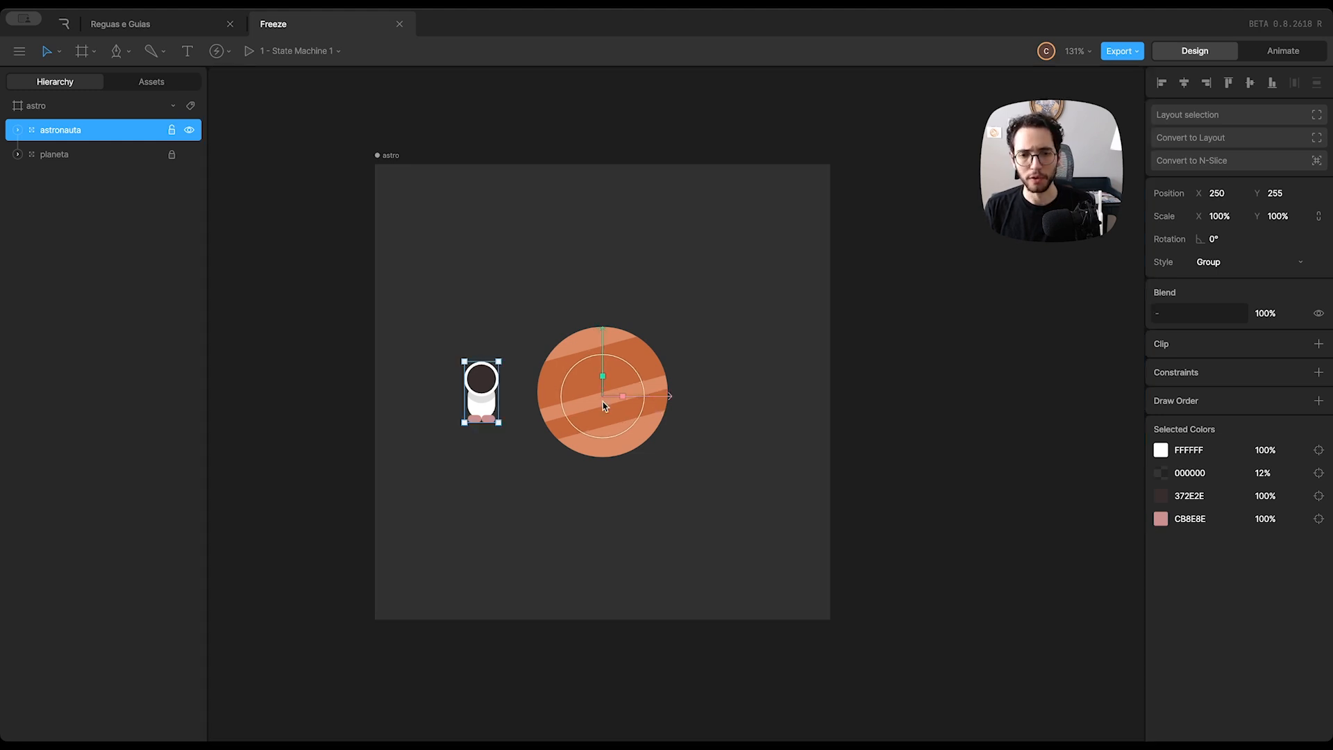
Step: Rotate astronauta around the planet to about 343° and on to about 380°, and undo the last rotation
{"action": "mouse_move", "coordinate": [568, 381]}
{"action": "left_mouse_down"}
{"action": "mouse_move", "coordinate": [603, 361]}
{"action": "mouse_move", "coordinate": [634, 382]}
{"action": "mouse_move", "coordinate": [606, 427]}
{"action": "mouse_move", "coordinate": [573, 409]}
{"action": "mouse_move", "coordinate": [573, 383]}
{"action": "left_mouse_up"}
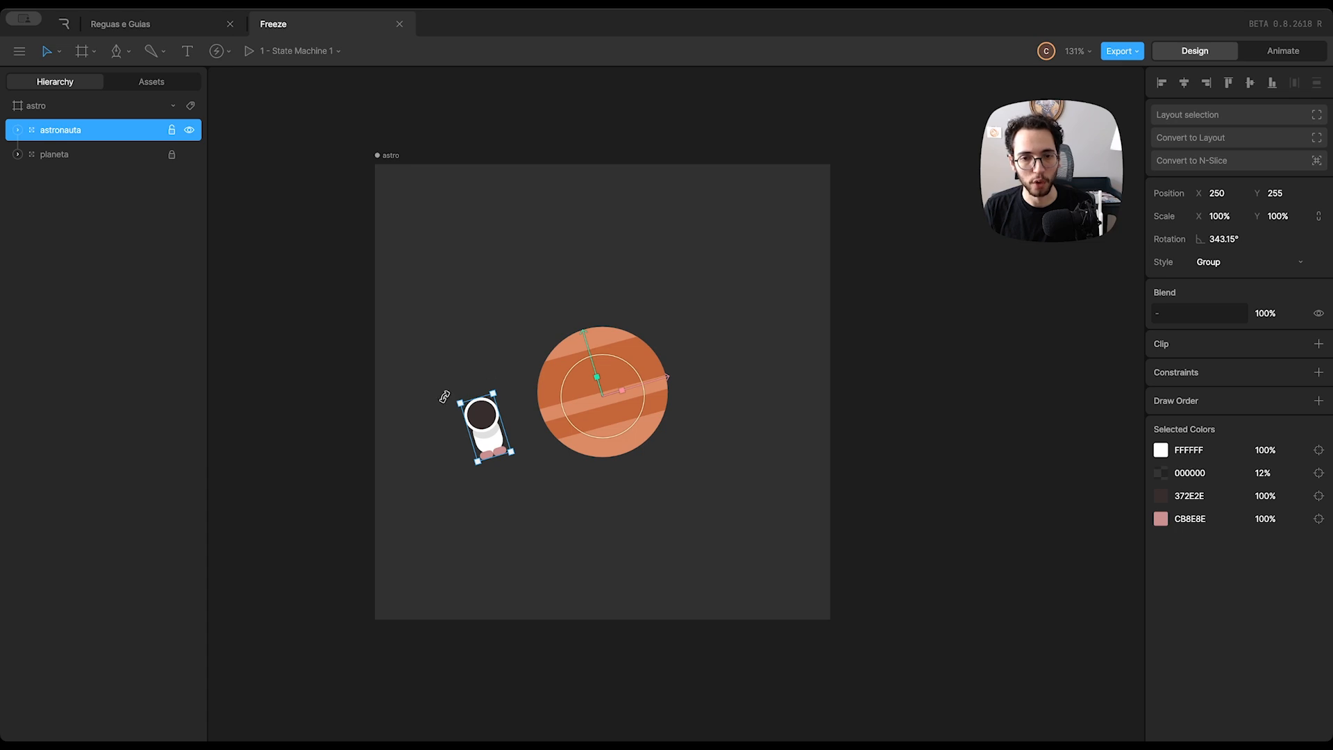
{"action": "left_click_drag", "start_coordinate": [447, 393], "coordinate": [461, 323]}
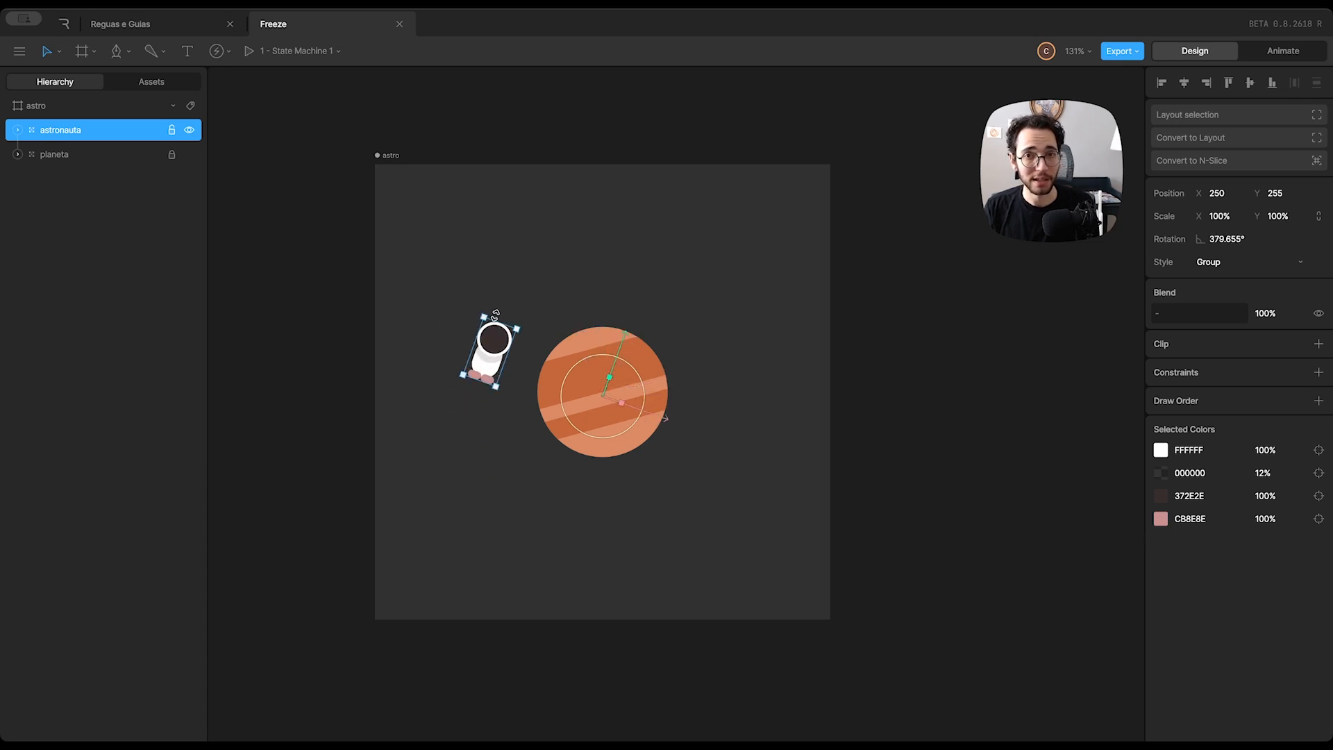
{"action": "key", "text": "ctrl+z"}
Step: Select all of astronauta's child shapes, from Rectangle 4 to Rectangle, and try to rotate them together
{"action": "left_click", "coordinate": [18, 133]}
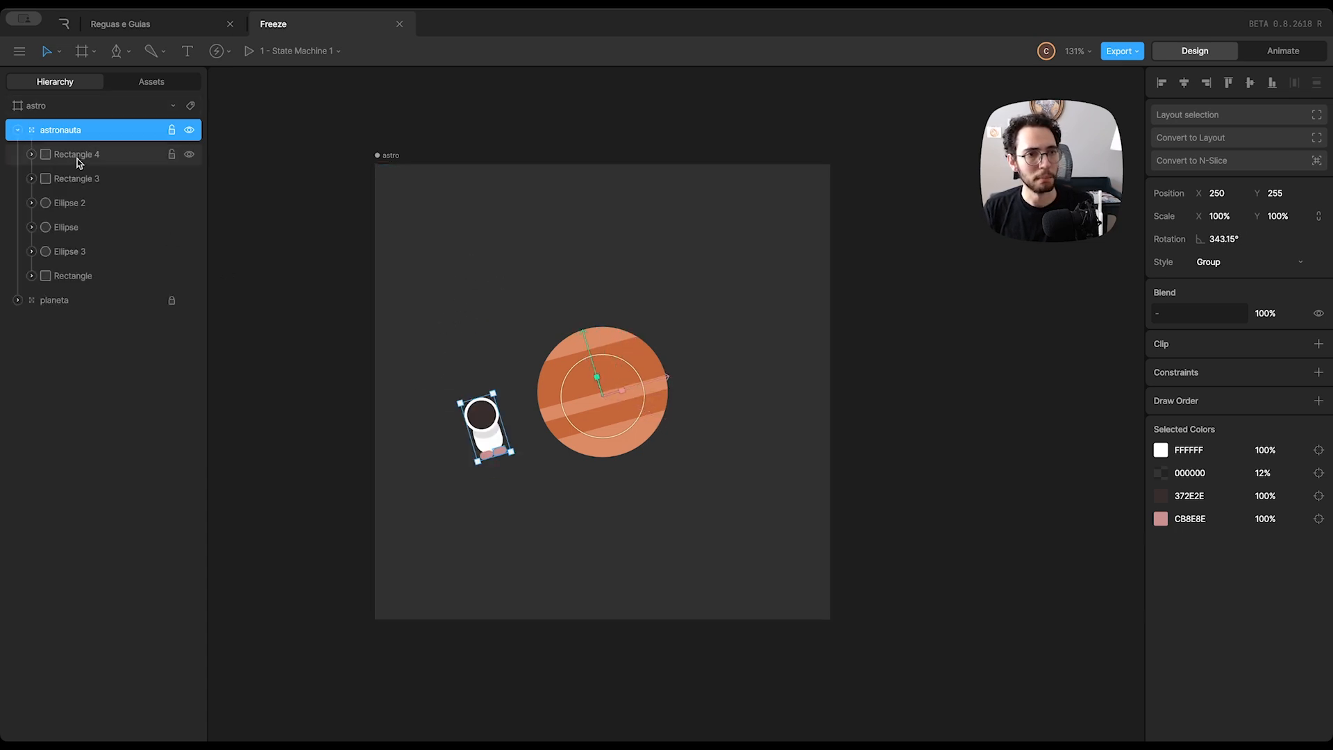
{"action": "left_click", "coordinate": [73, 154]}
{"action": "left_click", "coordinate": [69, 277], "text": "shift"}
{"action": "left_click_drag", "start_coordinate": [529, 422], "coordinate": [338, 386]}
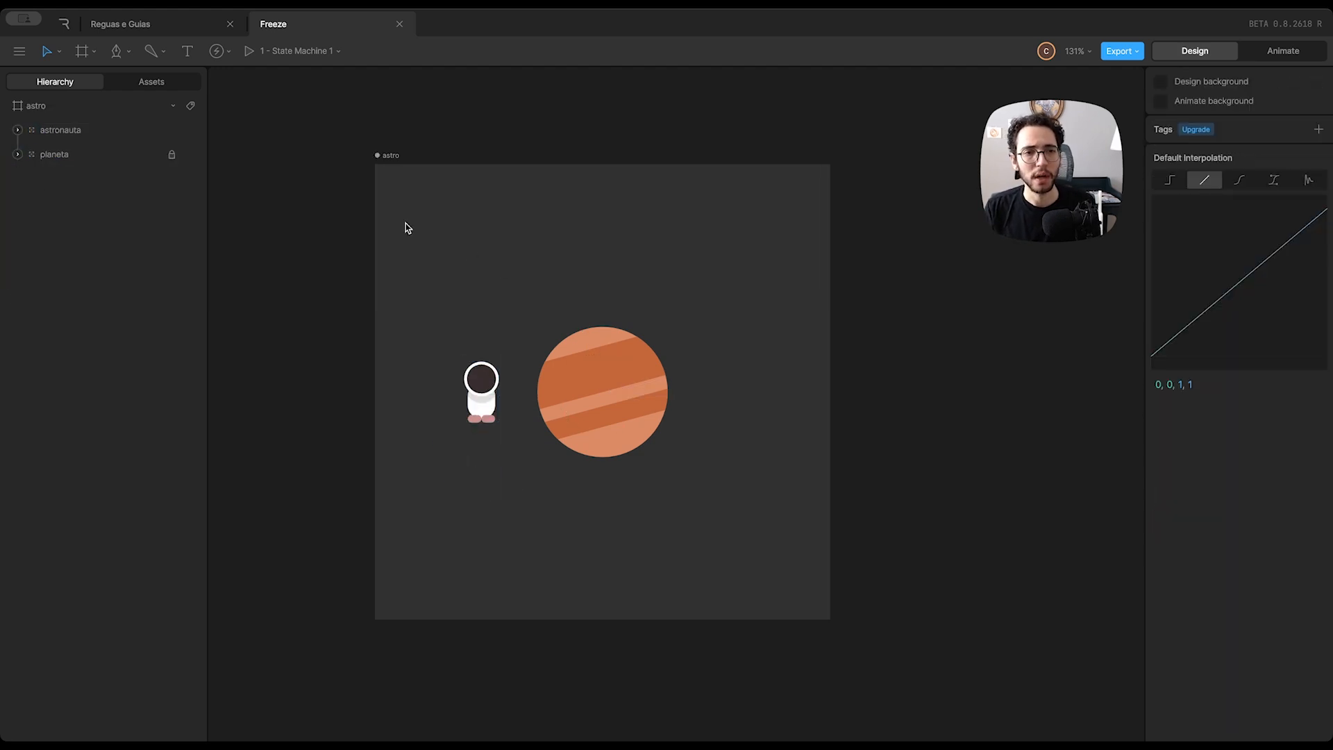
Step: Wrap astronauta in a new parent group and name the group orbita
{"action": "left_click", "coordinate": [63, 129]}
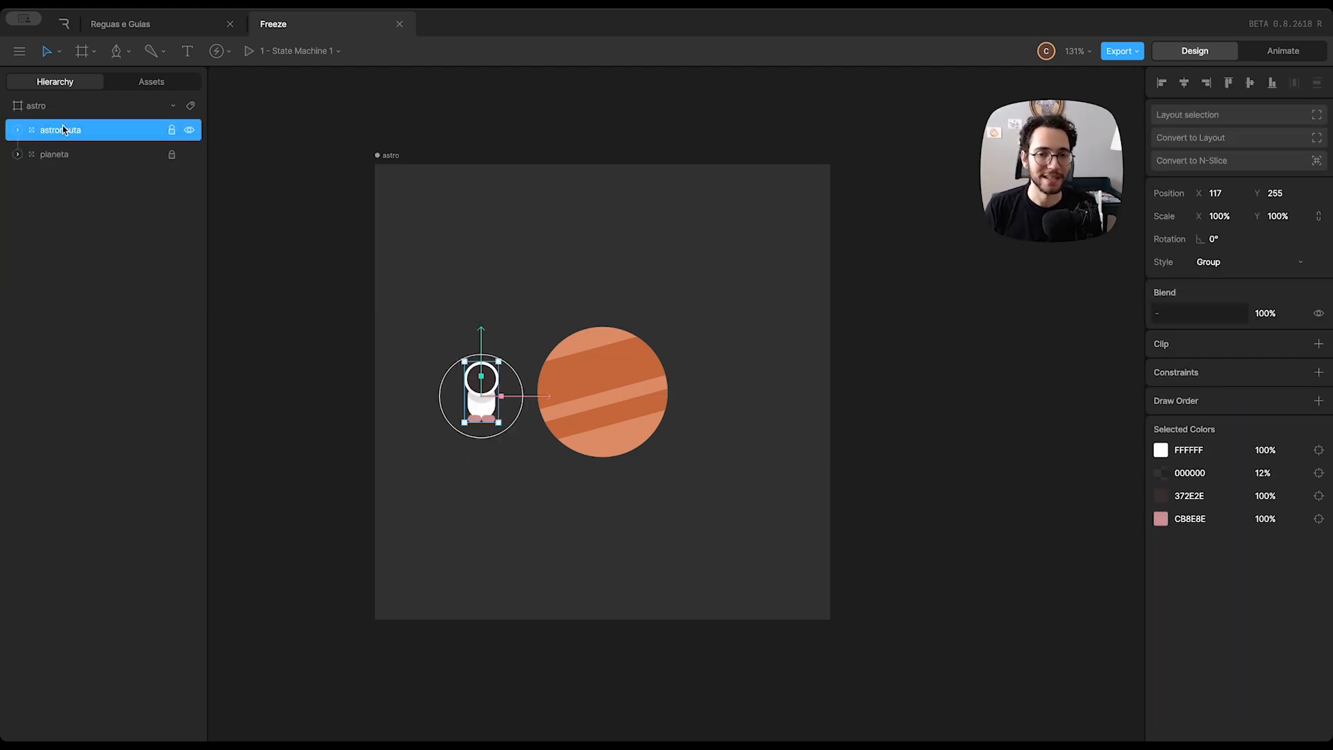
{"action": "left_click", "coordinate": [17, 129]}
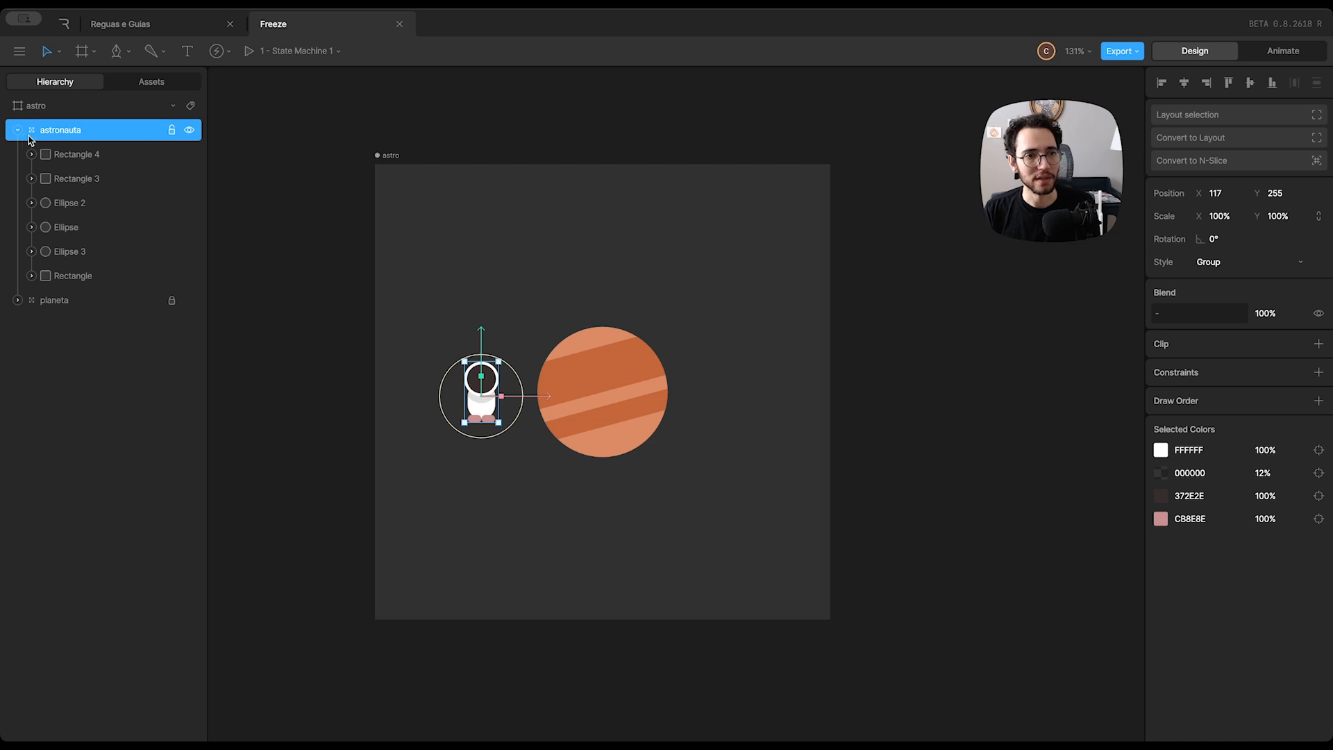
{"action": "left_click", "coordinate": [17, 130]}
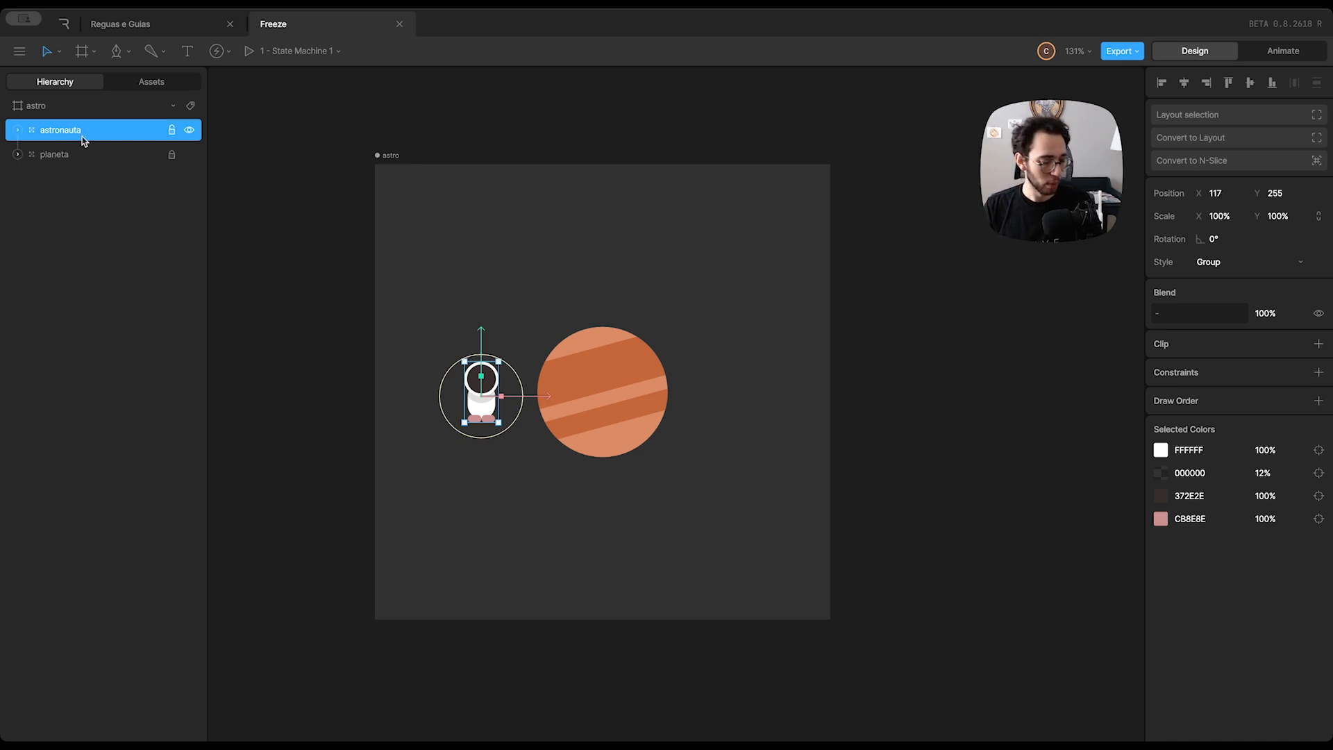
{"action": "key", "text": "ctrl+g"}
{"action": "left_click", "coordinate": [17, 130]}
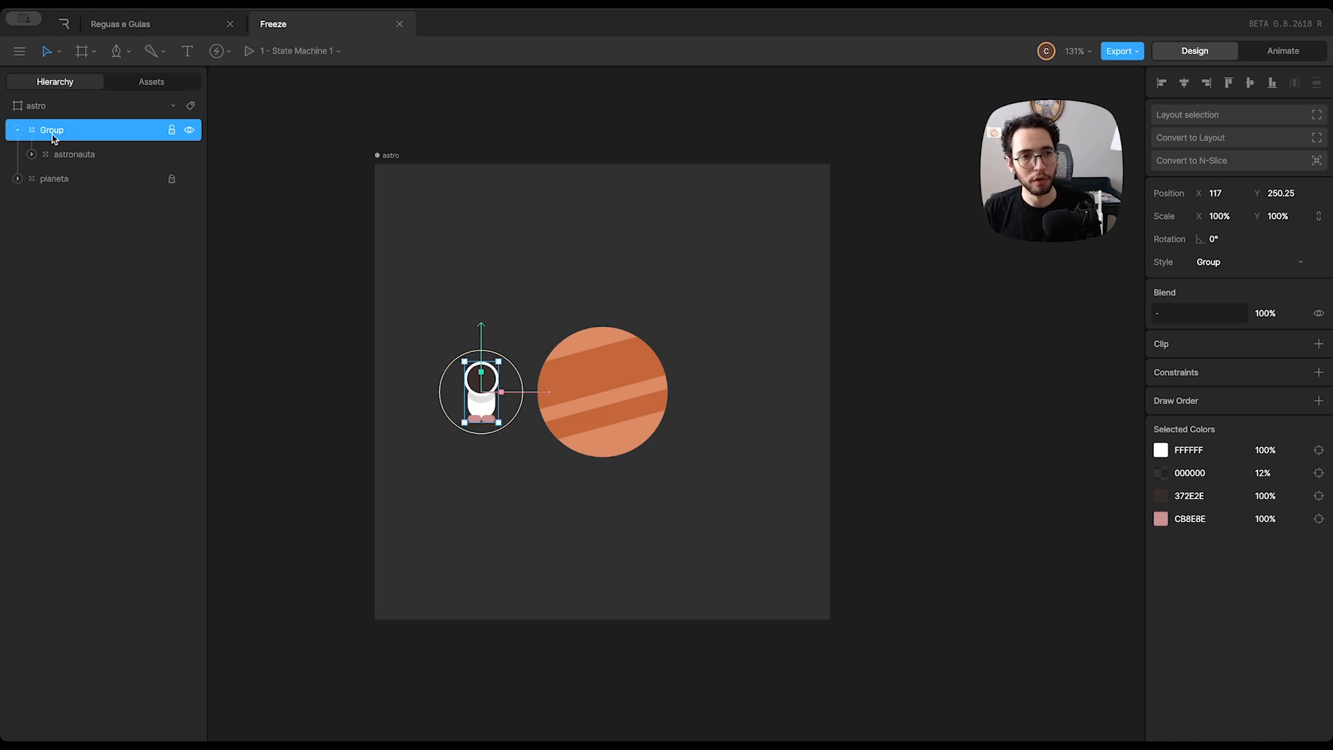
{"action": "double_click", "coordinate": [55, 131]}
{"action": "type", "text": "orbita"}
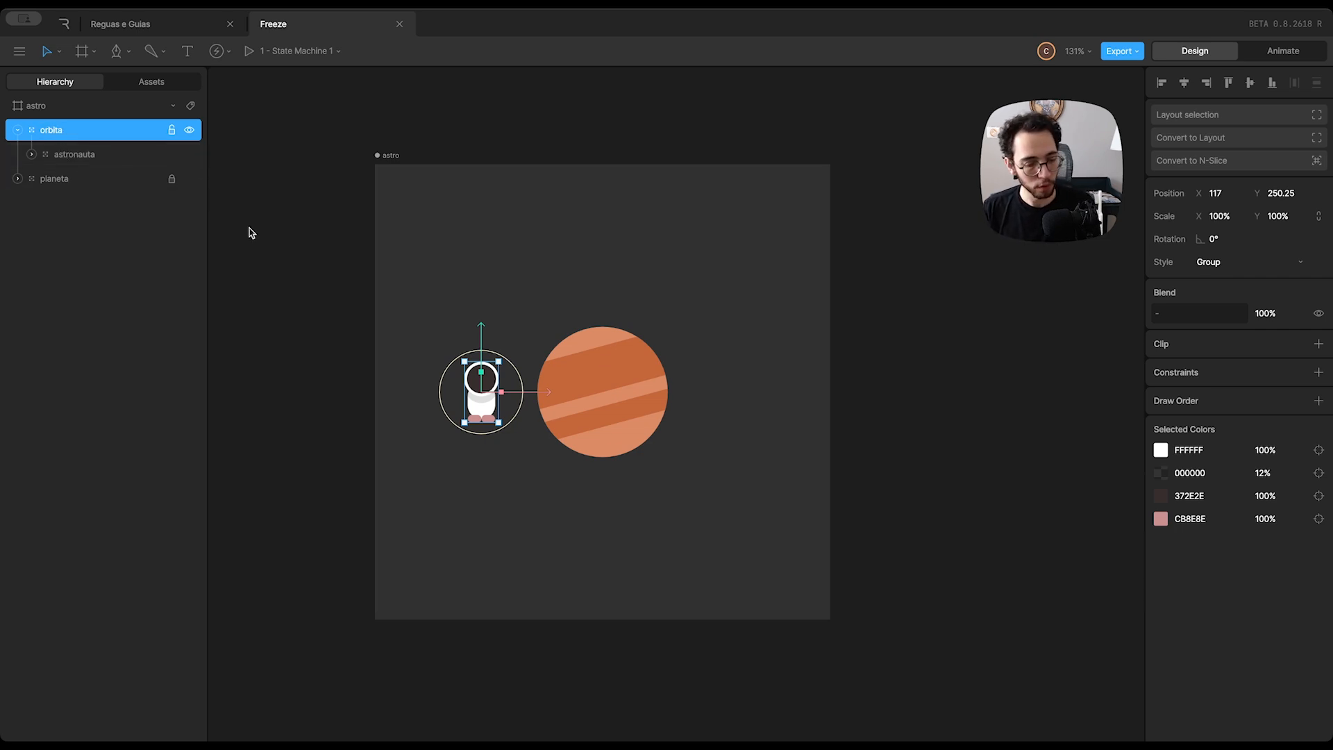
Step: Freeze orbita and move only its pivot to the planet's centre at X 250, Y 250.5, and turn Freeze off
{"action": "type", "text": "y"}
{"action": "left_click_drag", "start_coordinate": [541, 392], "coordinate": [665, 397]}
{"action": "key", "text": "y"}
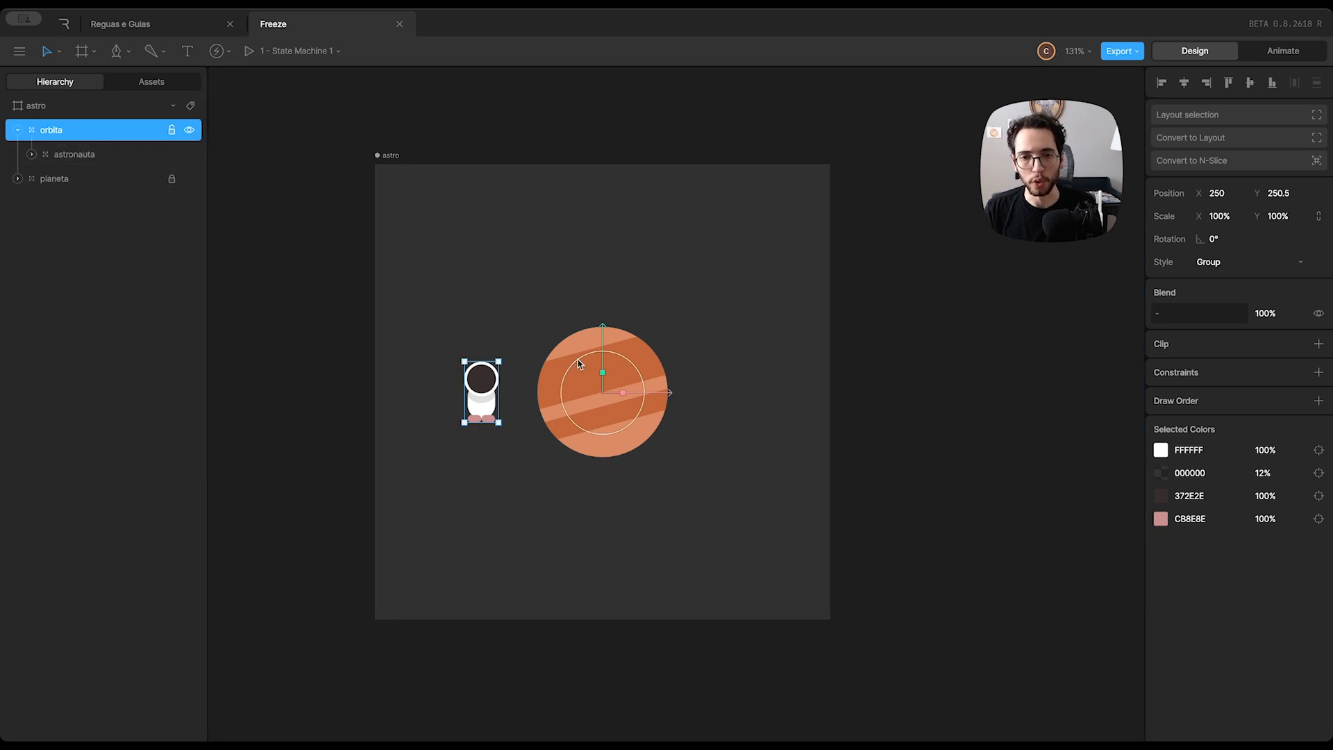
Step: Rotate orbita around the planet to about 209°, and rotate the nested astronauta around its own pivot to about 521°
{"action": "left_click_drag", "start_coordinate": [579, 362], "coordinate": [621, 479]}
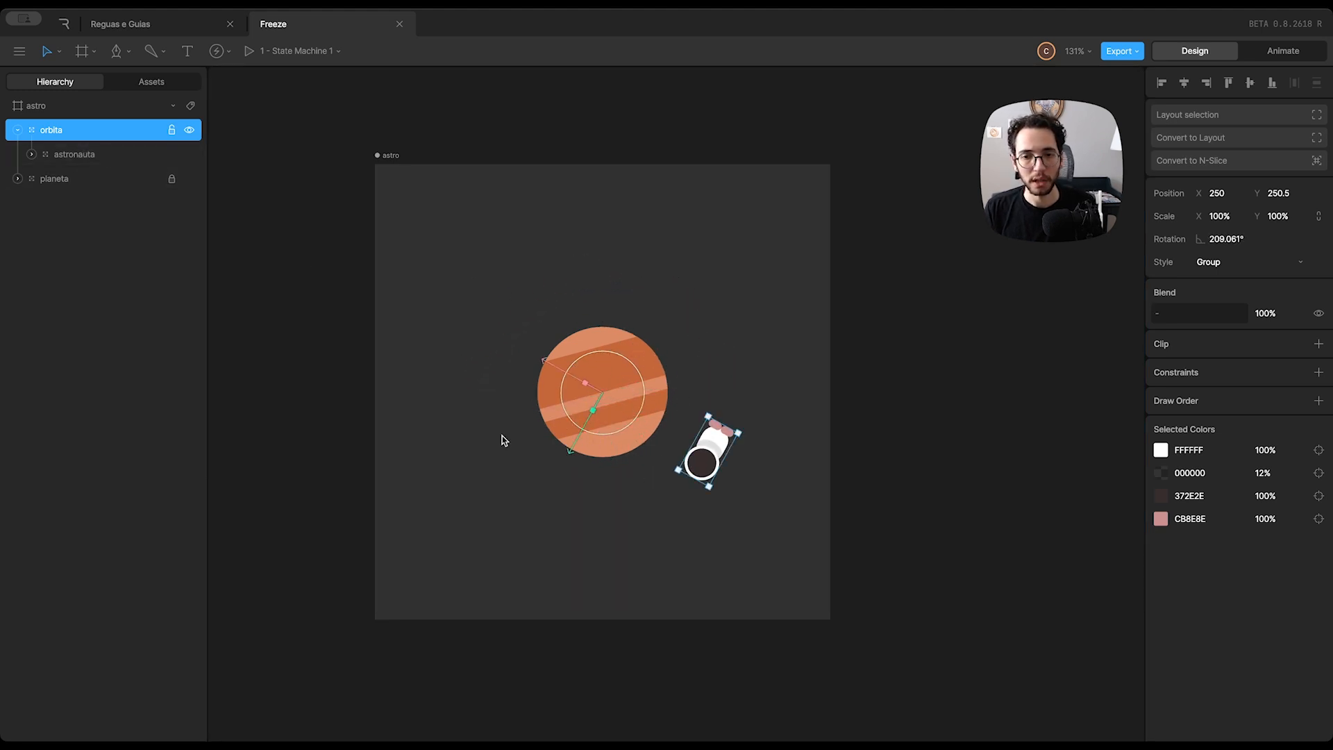
{"action": "left_click", "coordinate": [95, 156]}
{"action": "left_click_drag", "start_coordinate": [707, 405], "coordinate": [766, 507]}
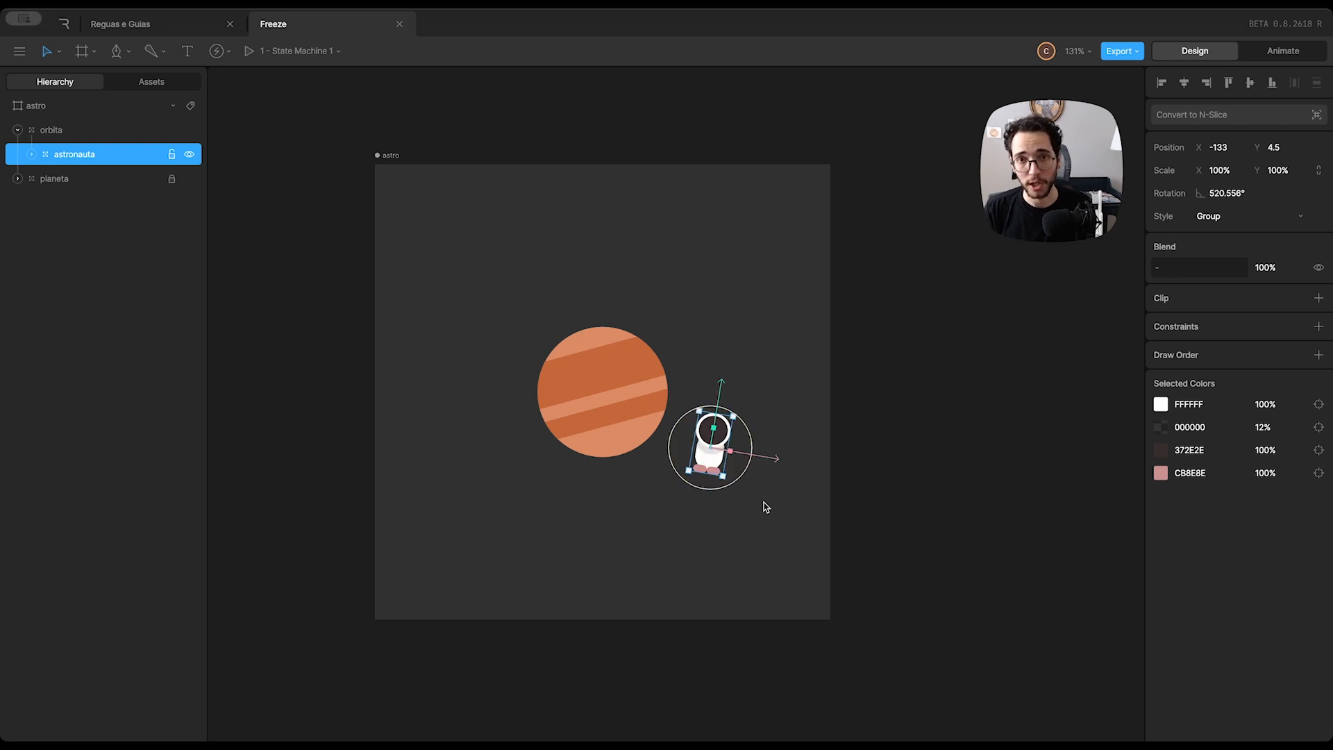